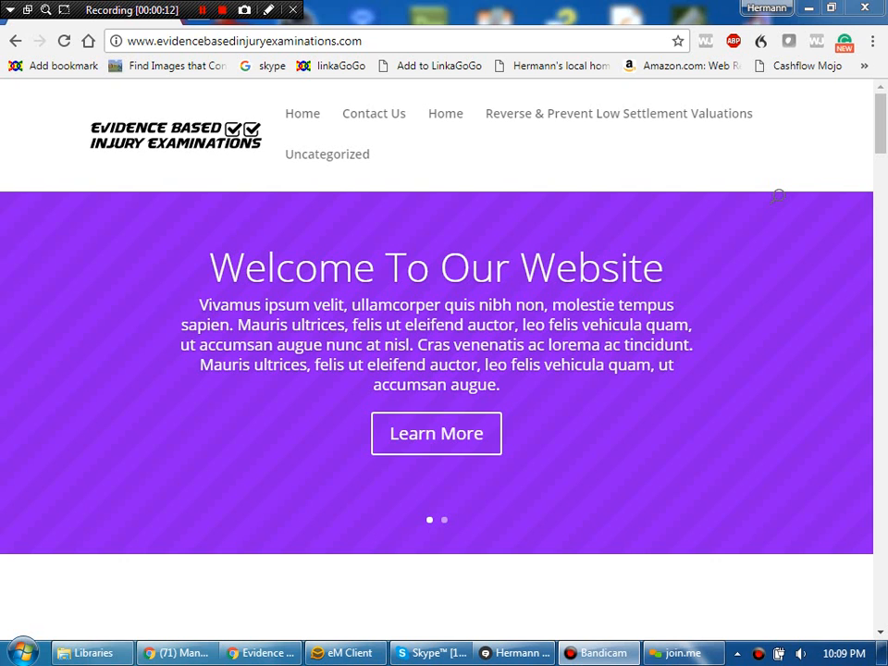
# Open the site's WordPress login page by adding /wp-admin to the end of its web address.
pyautogui.click(244, 41)
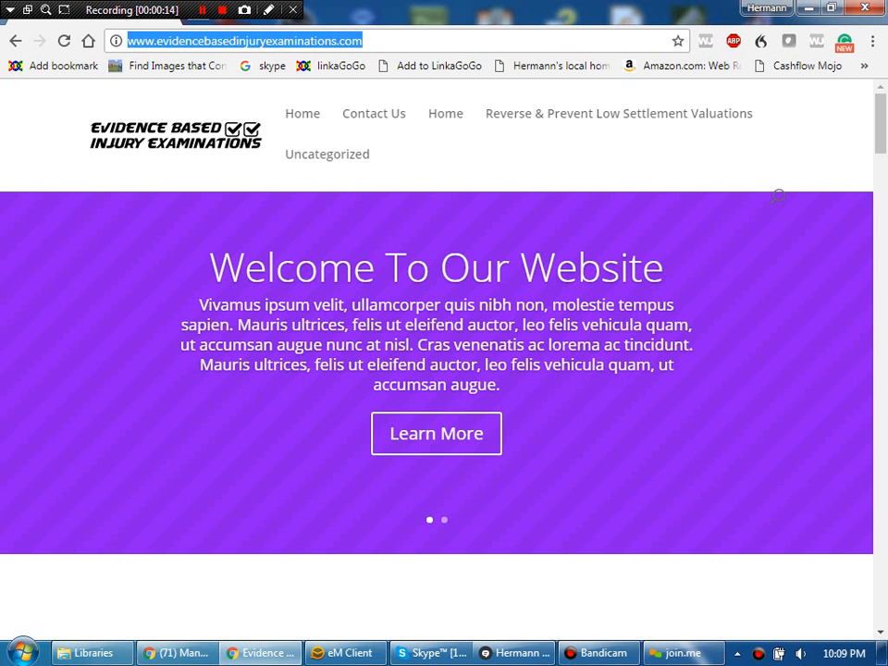
pyautogui.click(364, 41)
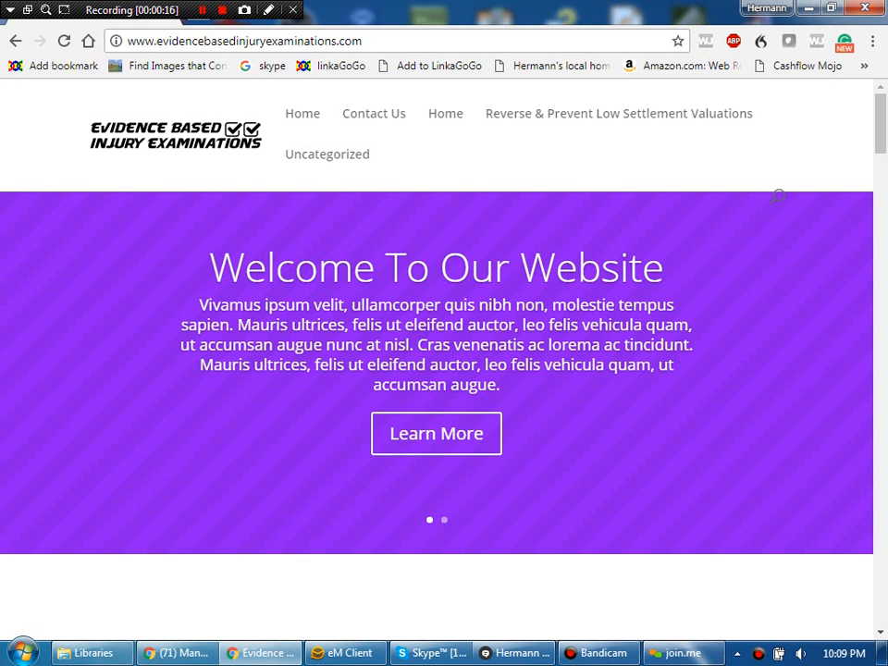
pyautogui.write('/WP')
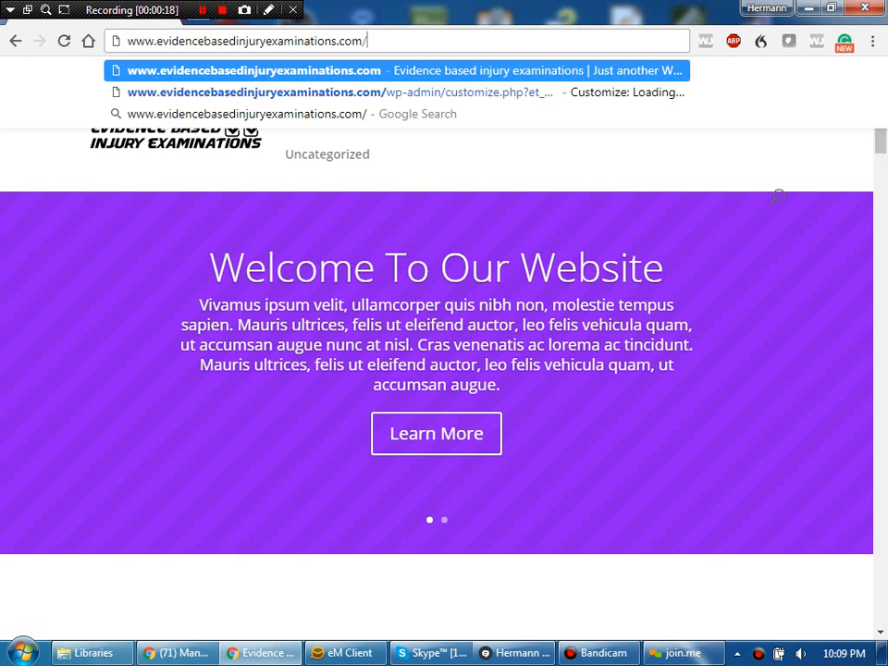
pyautogui.press('BackSpace')
pyautogui.press('BackSpace')
pyautogui.write('w')
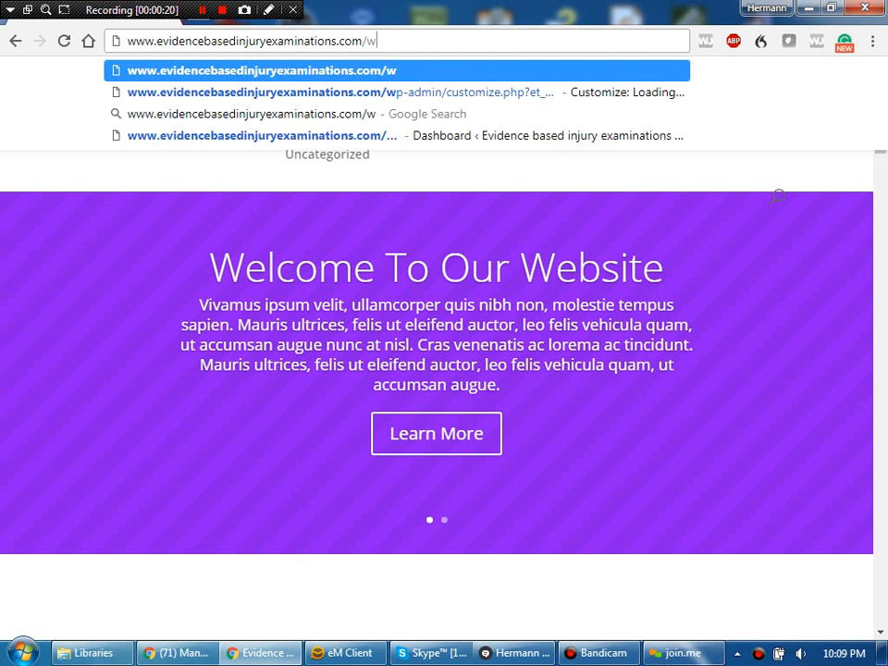
pyautogui.write('p-admin')
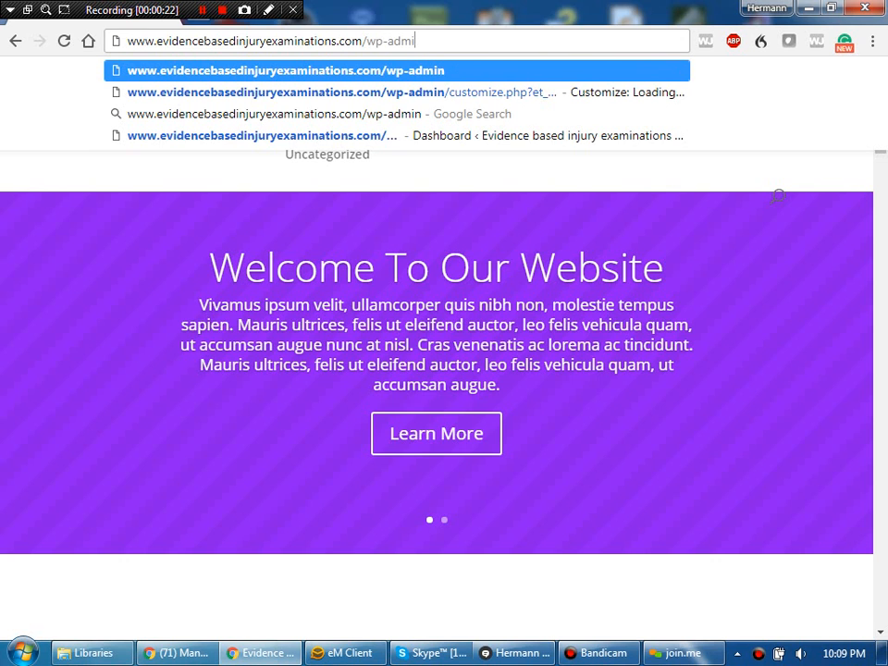
pyautogui.hotkey('shift', 'Left')
pyautogui.hotkey('shift', 'Left')
pyautogui.hotkey('shift', 'Left')
pyautogui.hotkey('shift', 'Left')
pyautogui.hotkey('shift', 'Left')
pyautogui.hotkey('shift', 'Left')
pyautogui.hotkey('shift', 'Left')
pyautogui.hotkey('shift', 'Left')
pyautogui.hotkey('shift', 'Left')
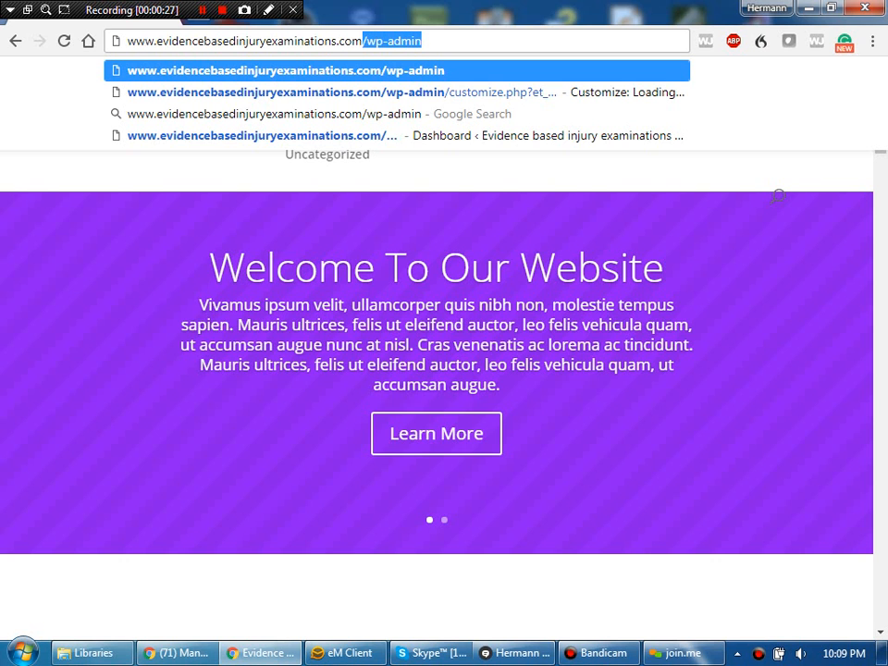
pyautogui.press('End')
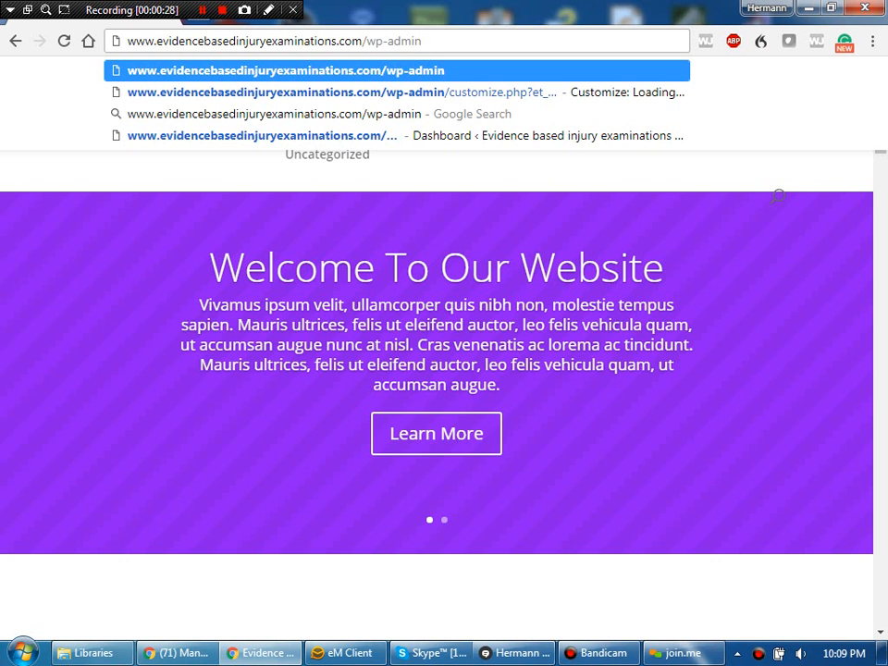
pyautogui.press('Escape')
pyautogui.press('Return')
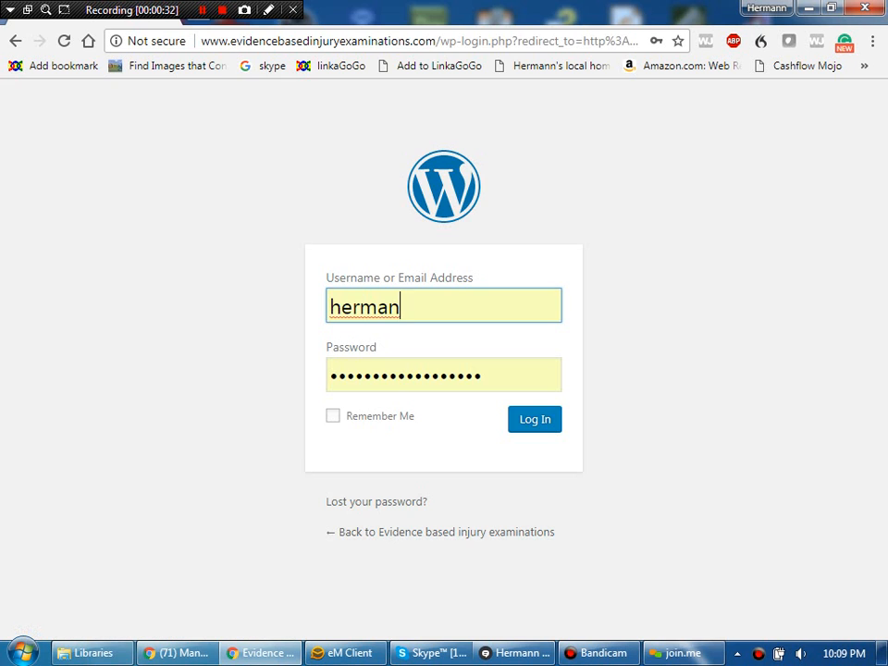
# Re-enter the account username in the WordPress login form and log in with the saved password.
pyautogui.hotkey('ctrl', 'a')
pyautogui.press('BackSpace')
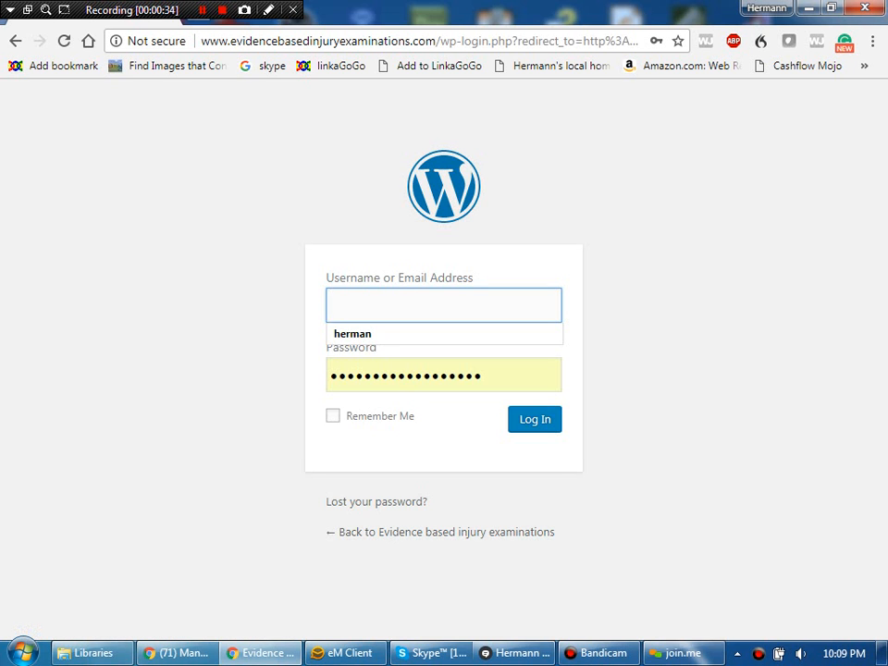
pyautogui.write('herman')
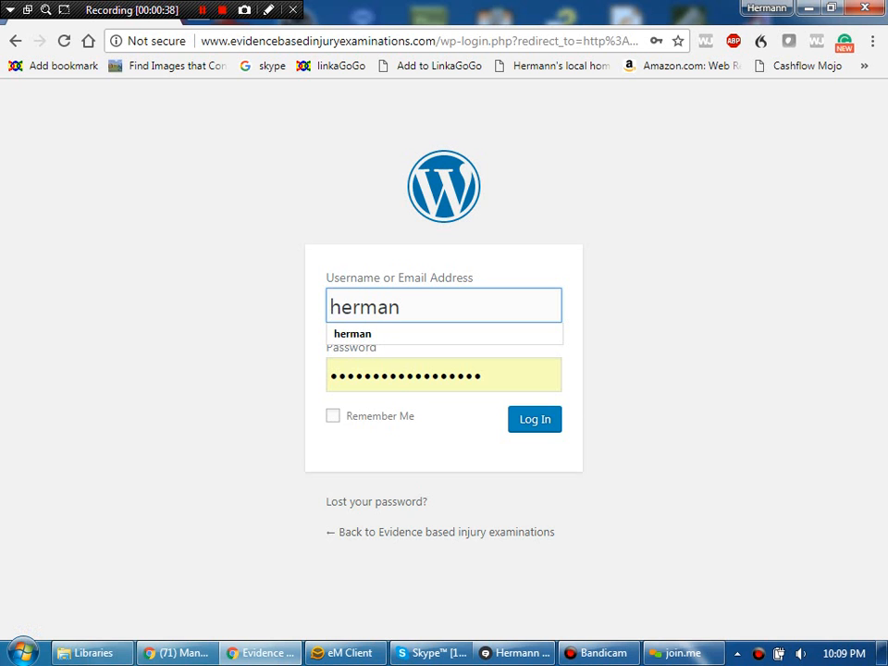
pyautogui.click(535, 419)
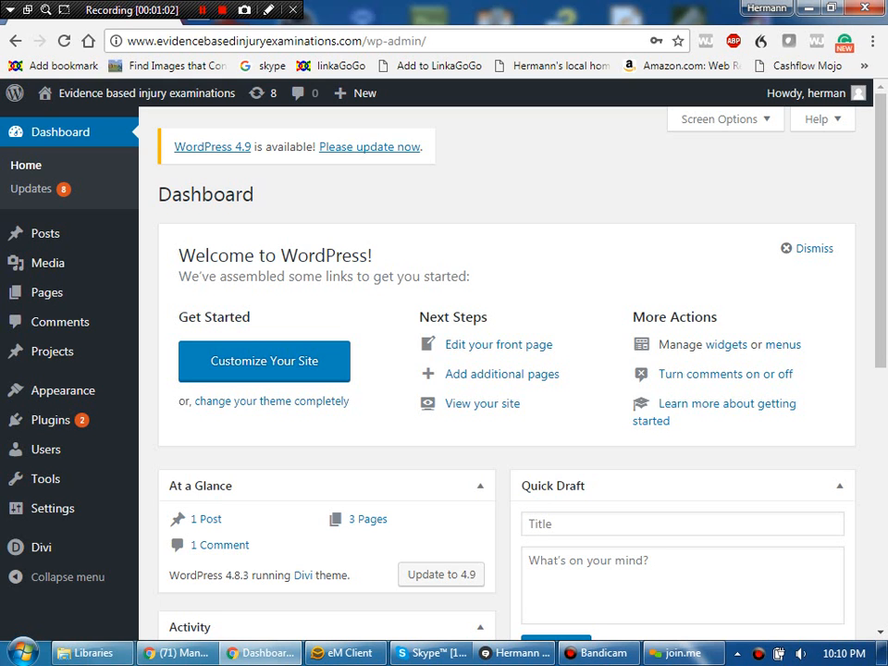
# Open the Home front page for editing from the list of all pages.
pyautogui.hotkey('ctrl', '-')
pyautogui.hotkey('ctrl', '-')
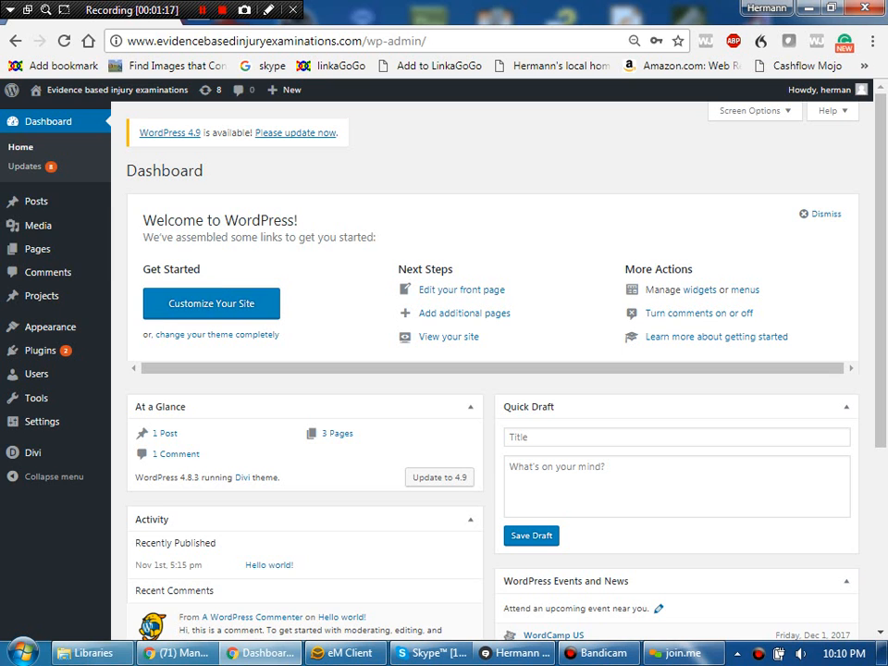
pyautogui.moveTo(37, 249)
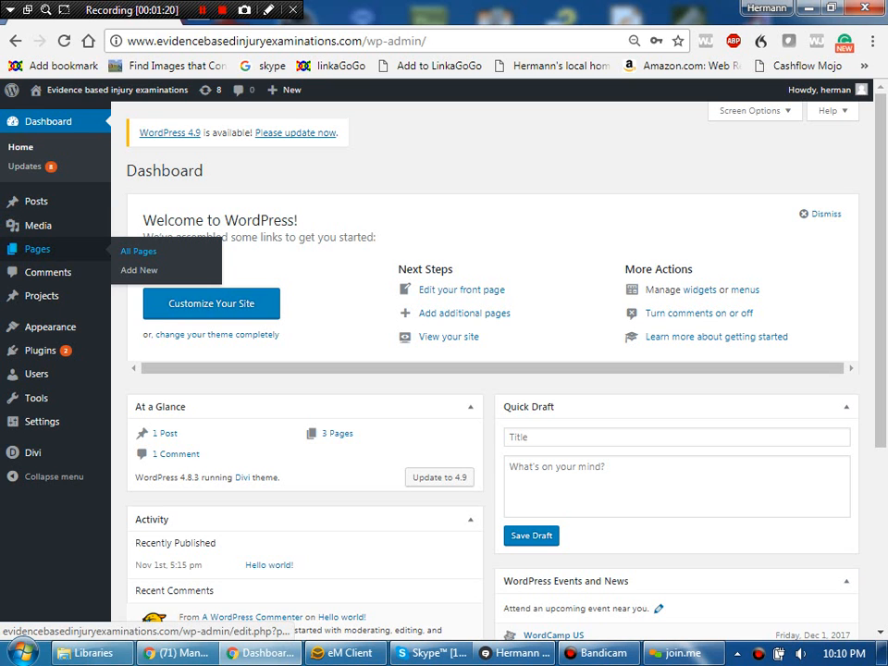
pyautogui.click(139, 251)
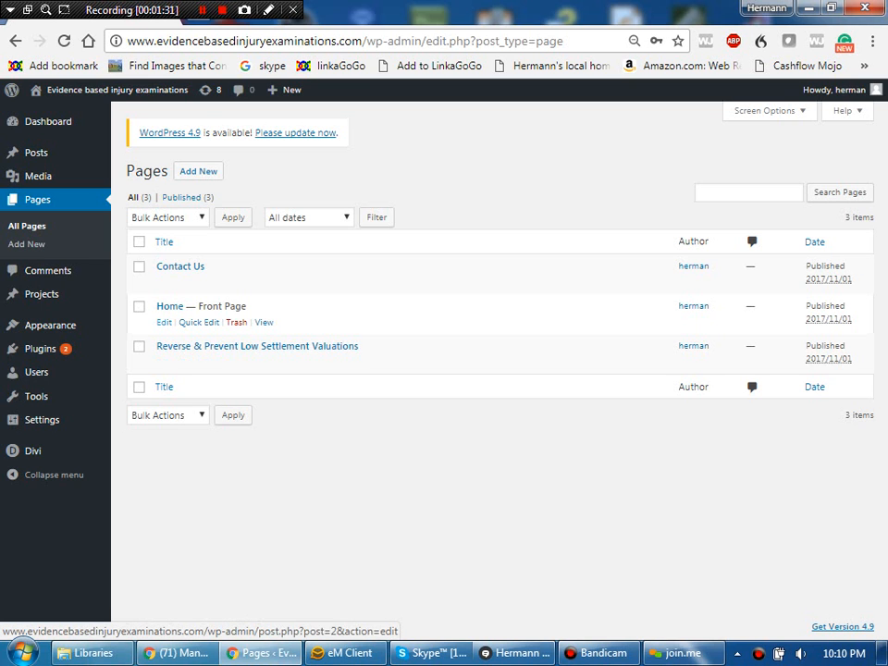
pyautogui.click(164, 322)
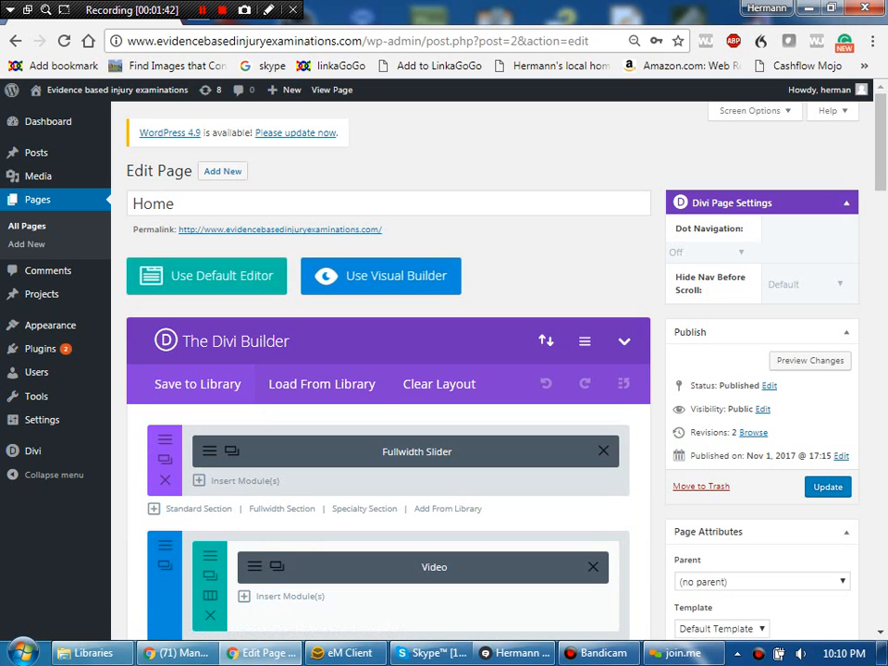
# Open the settings of the "Welcome To Our Website" slide in the Fullwidth Slider module.
pyautogui.scroll(-2, 389, 370)
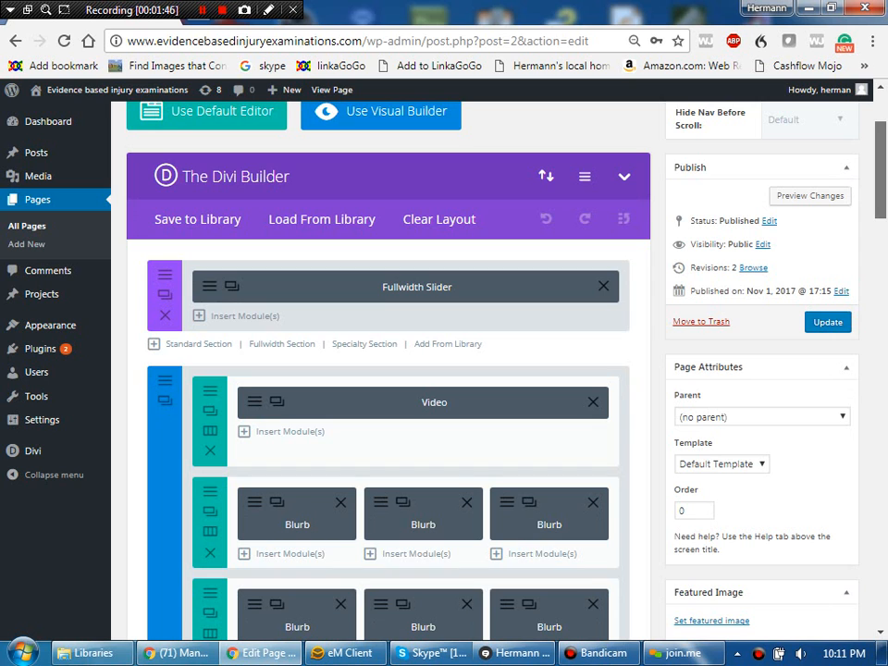
pyautogui.scroll(1, 388, 370)
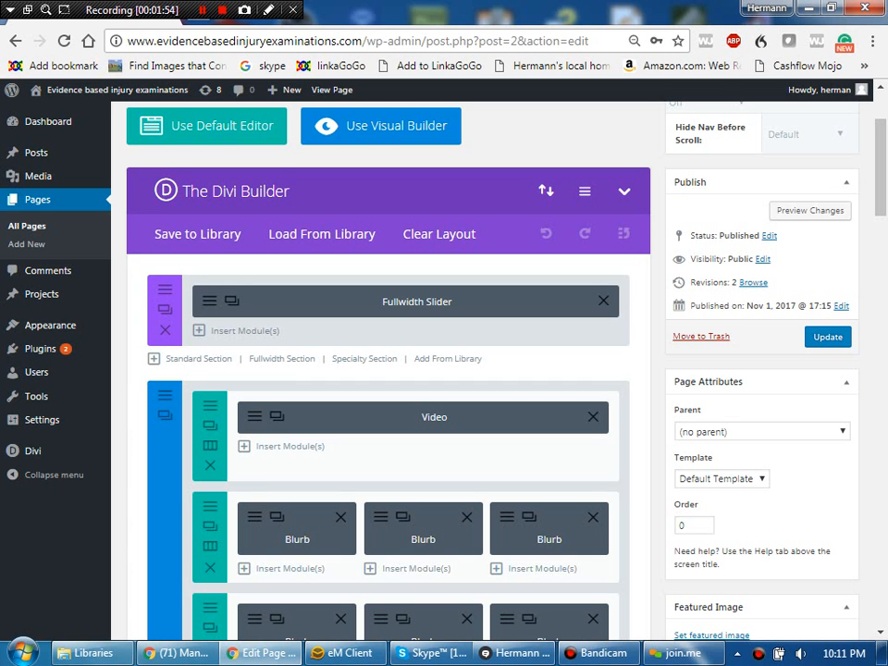
pyautogui.scroll(-7, 379, 370)
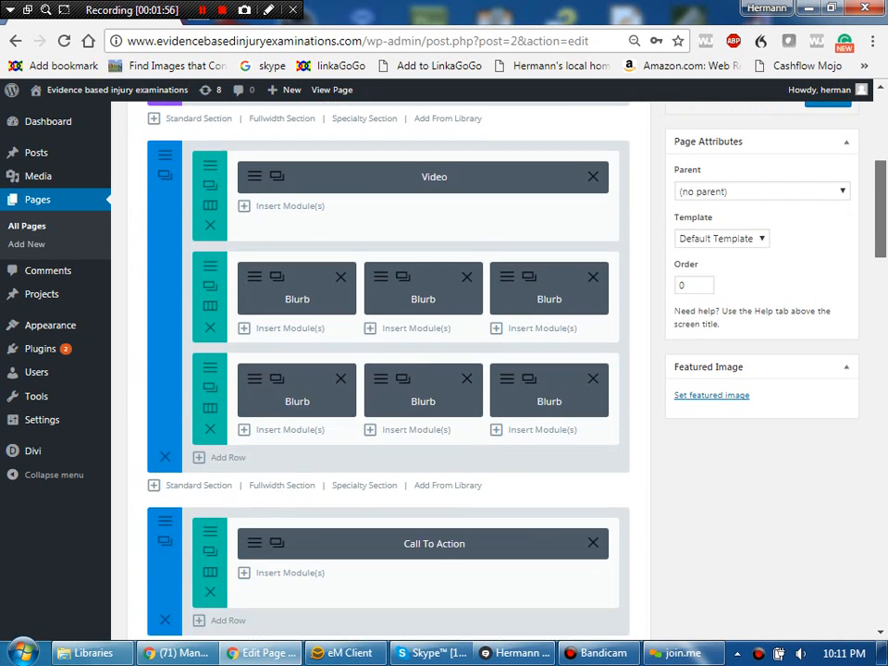
pyautogui.scroll(10, 380, 370)
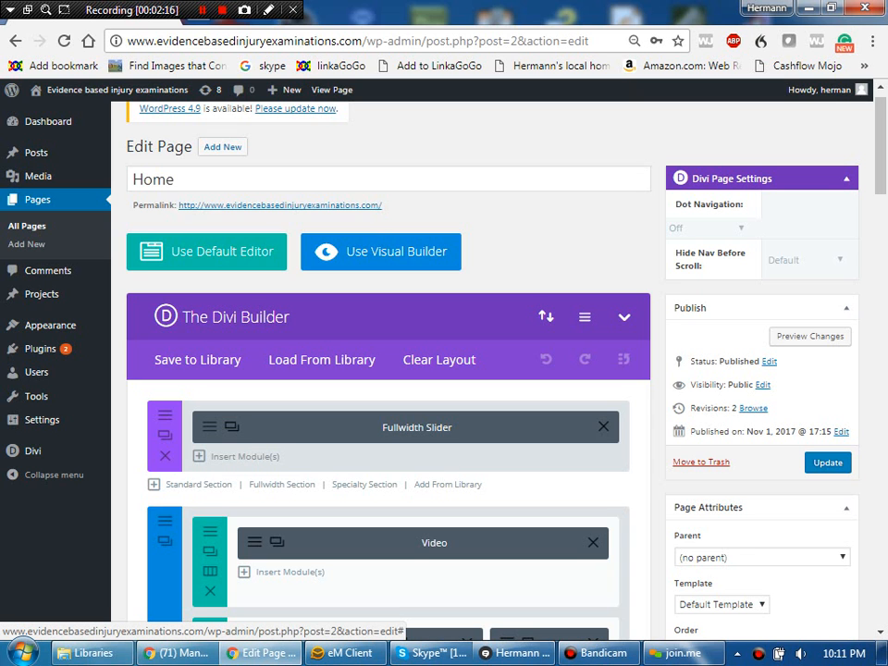
pyautogui.click(231, 426)
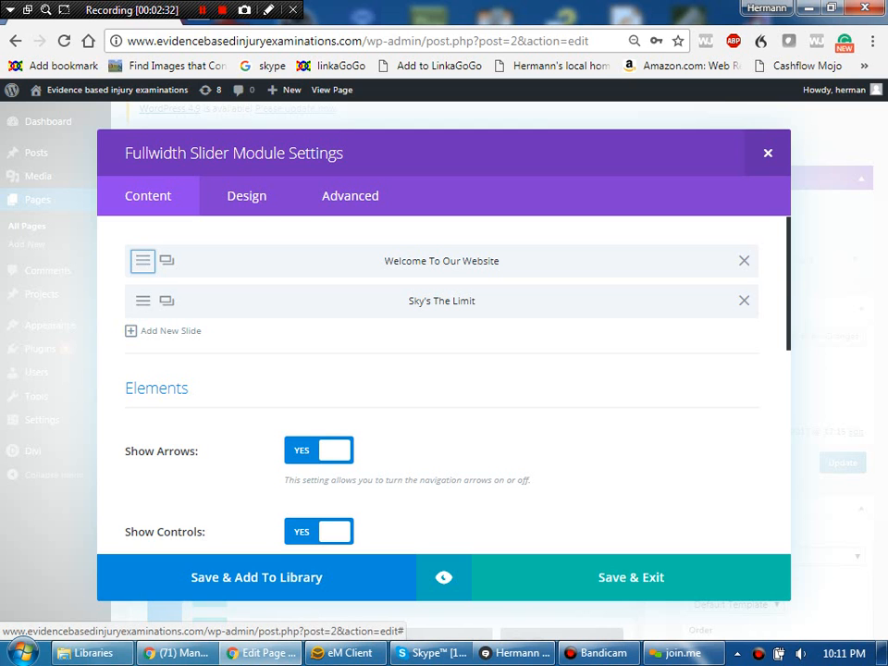
pyautogui.click(142, 261)
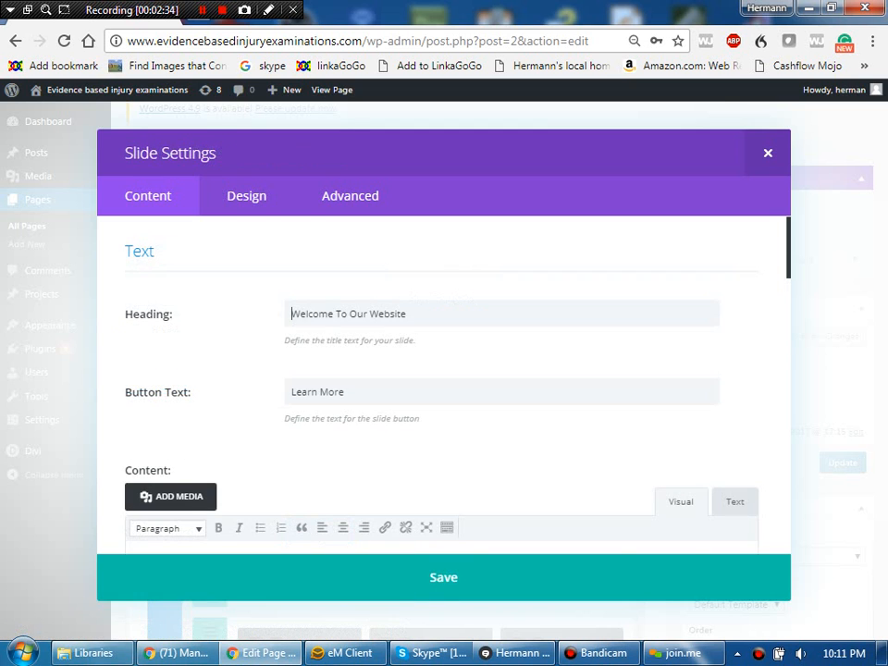
# Change the slide's heading to "Evidence Based Injury Examinations.", saving the slide and slider module, and update the page.
pyautogui.moveTo(408, 315); pyautogui.dragTo(290, 314)
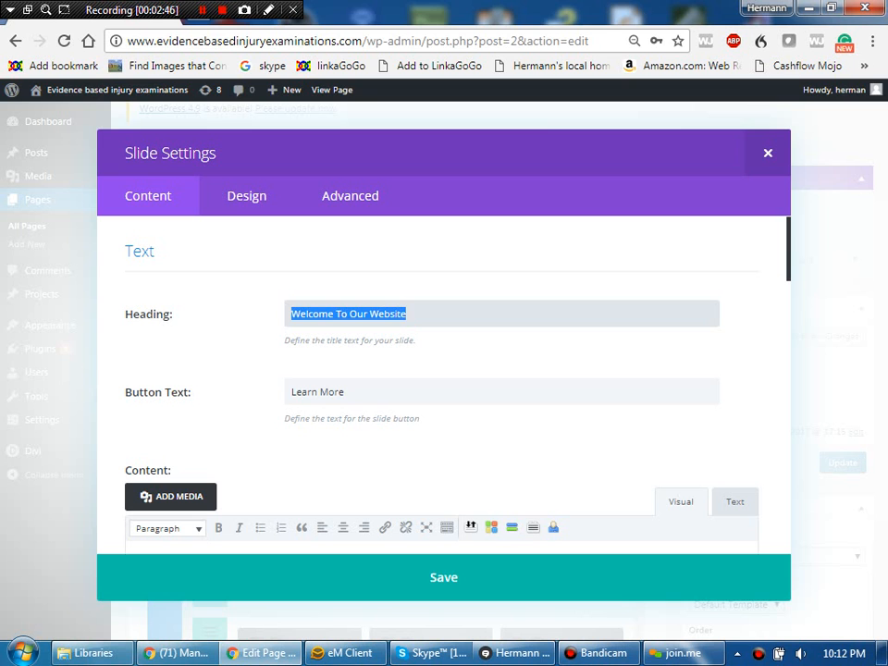
pyautogui.write('Evidenc')
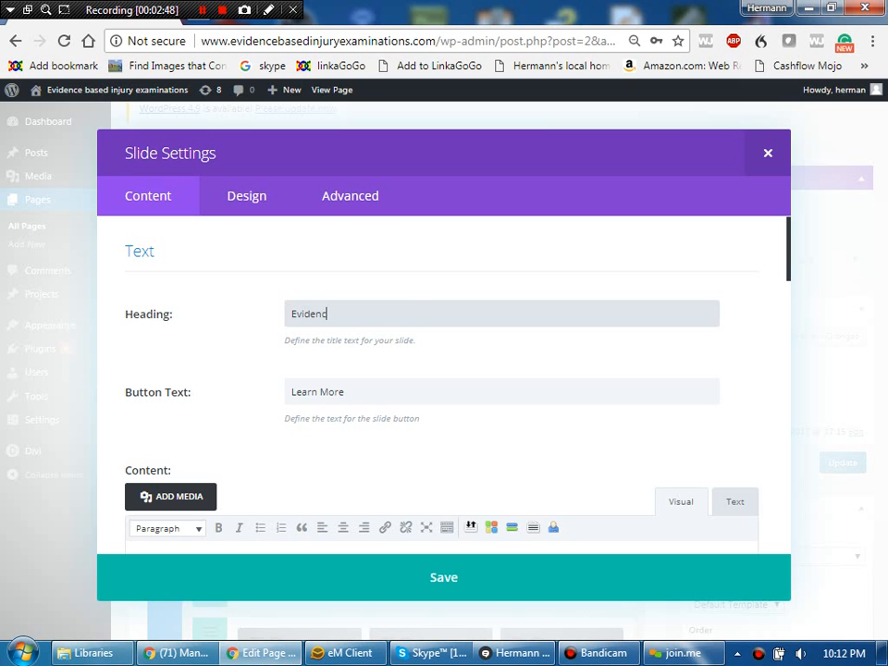
pyautogui.write('e Based Injury Examinations.')
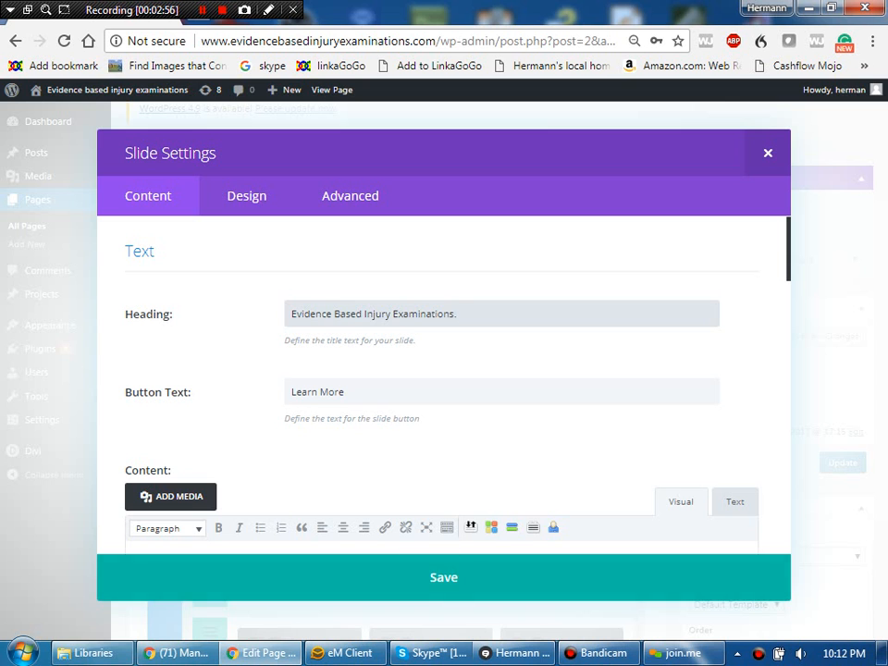
pyautogui.click(444, 577)
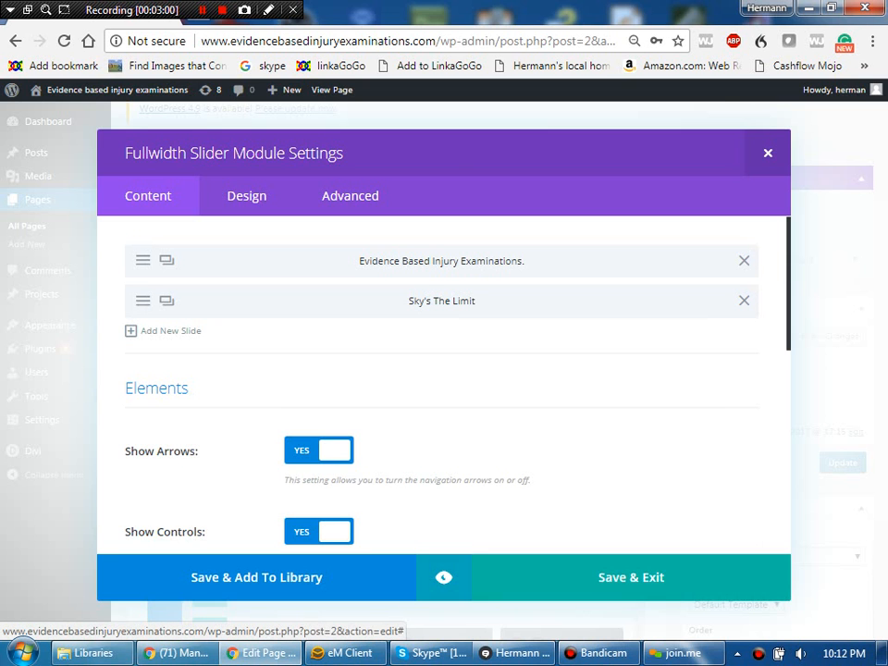
pyautogui.click(631, 577)
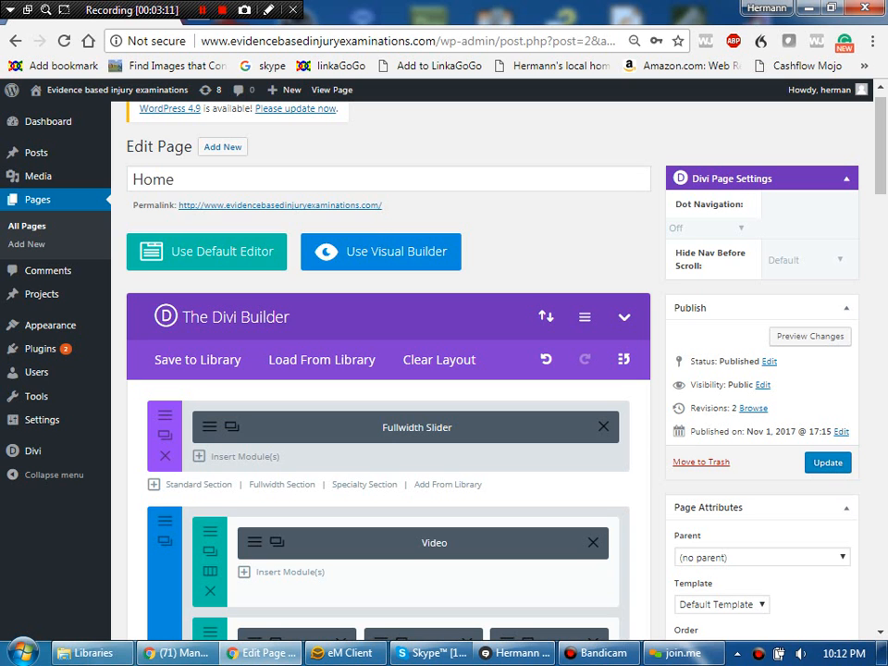
pyautogui.click(828, 462)
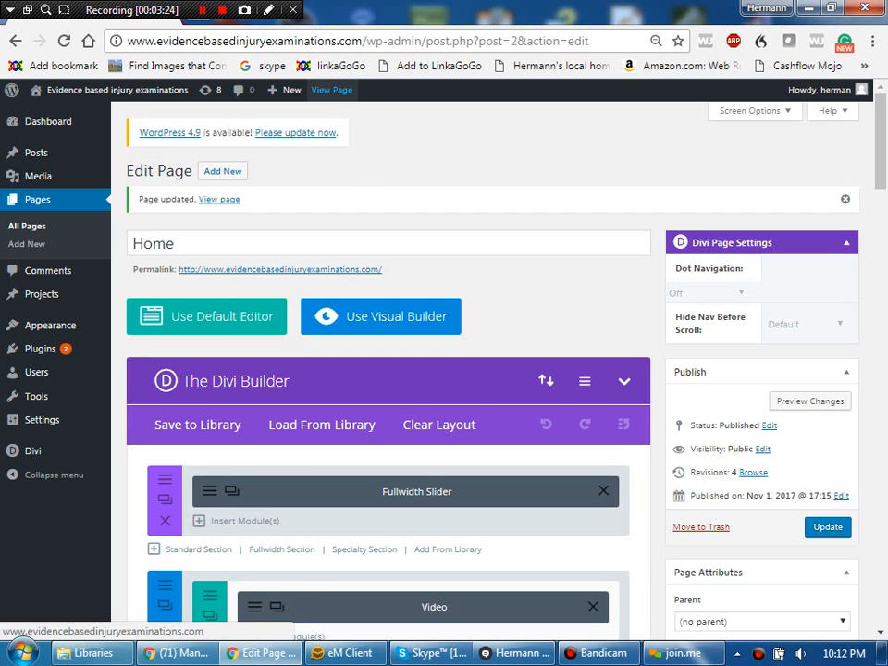
# View the updated Home page on the live site in a new browser tab.
pyautogui.rightClick(330, 90)
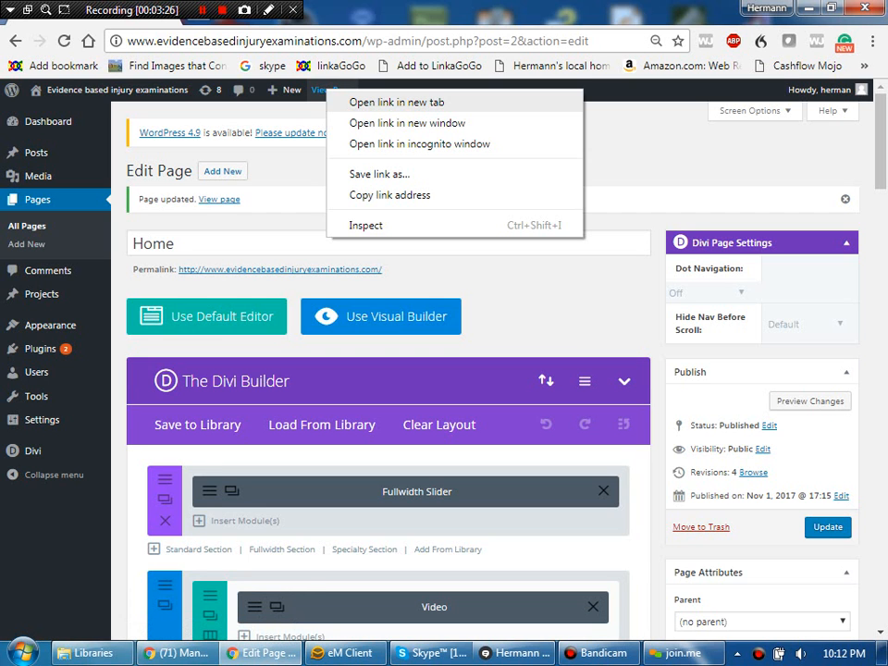
pyautogui.click(396, 102)
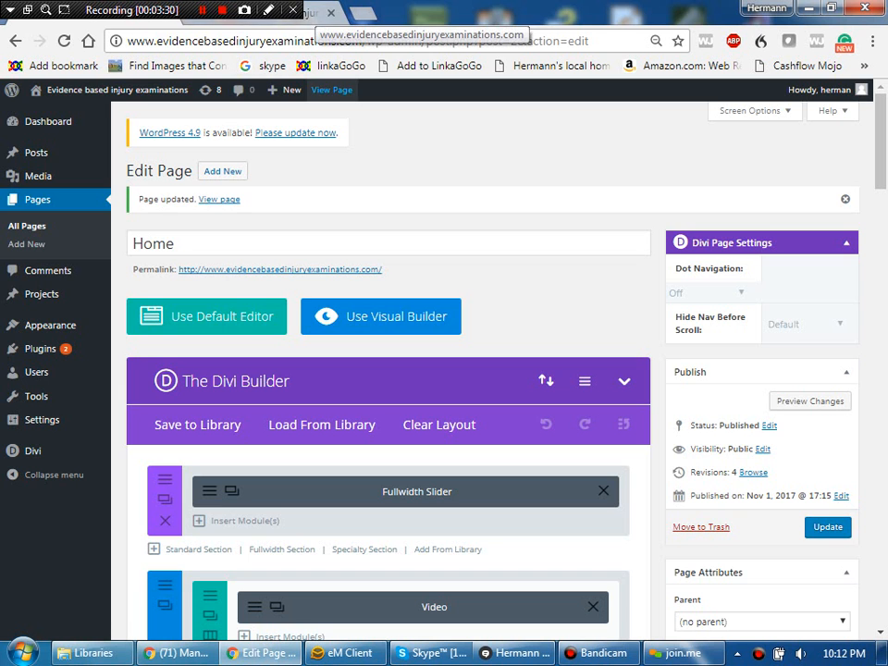
pyautogui.click(317, 13)
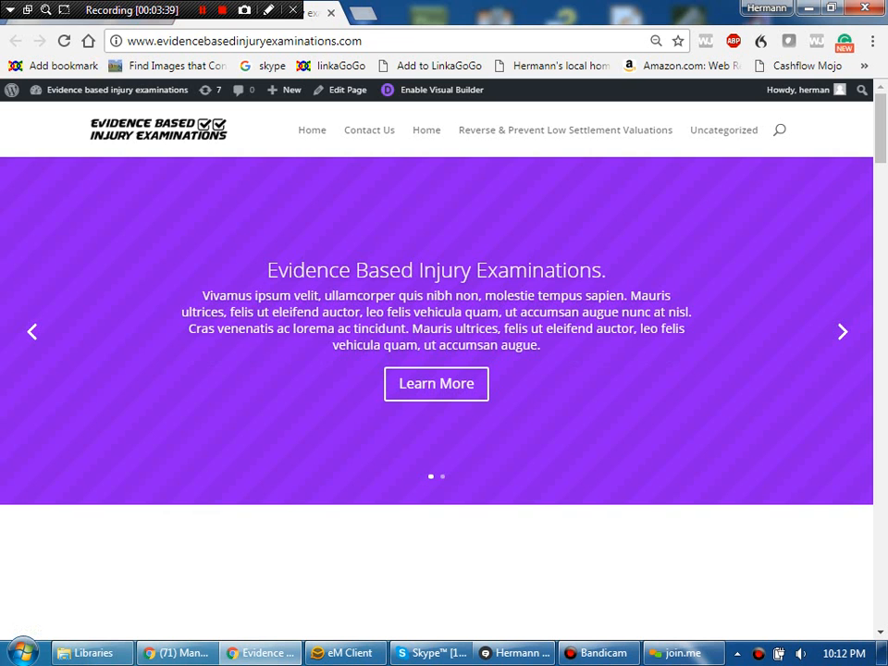
# Examine the live page's slider by moving between its two slides.
pyautogui.click(842, 331)
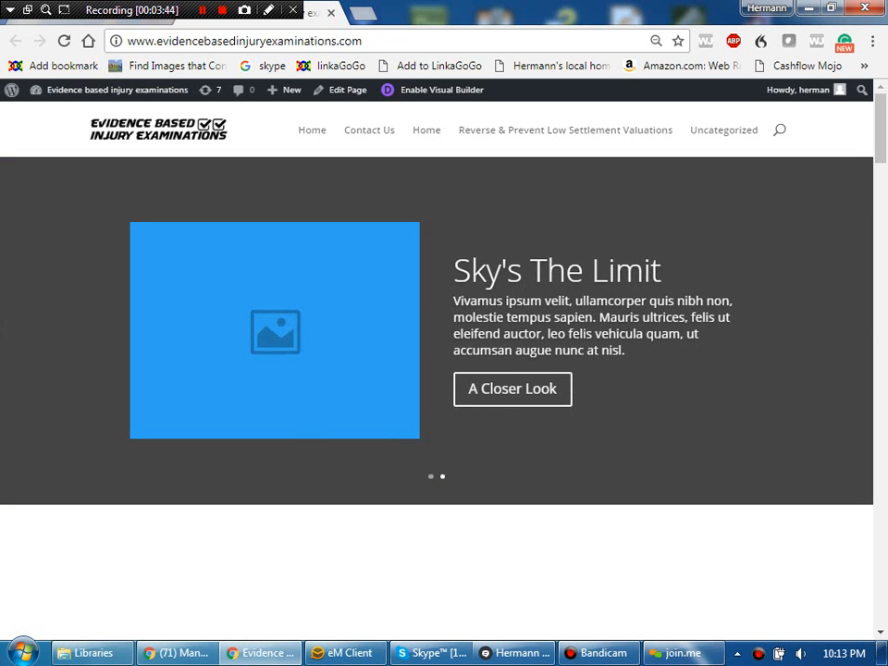
pyautogui.click(841, 332)
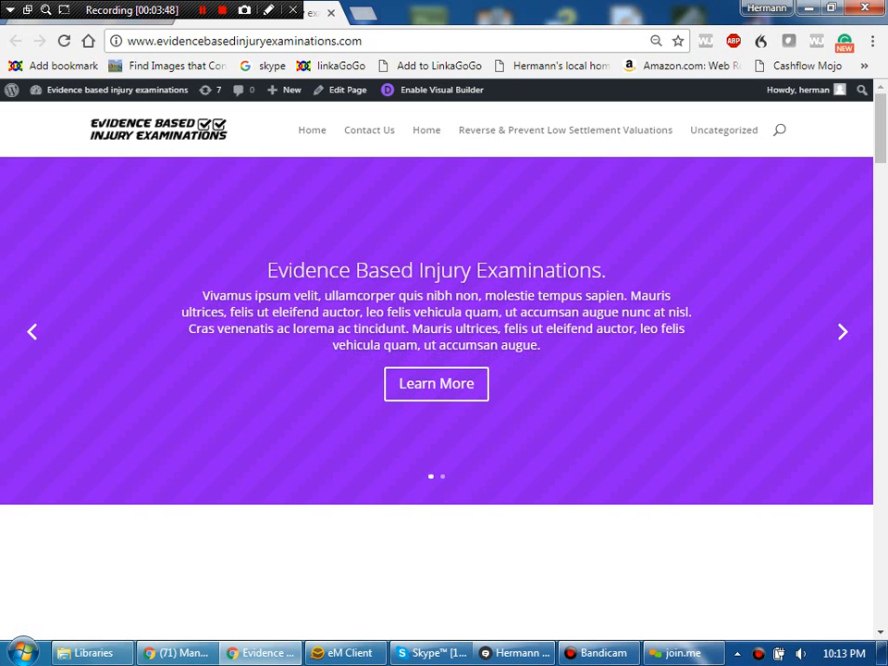
pyautogui.scroll(-1, 437, 333)
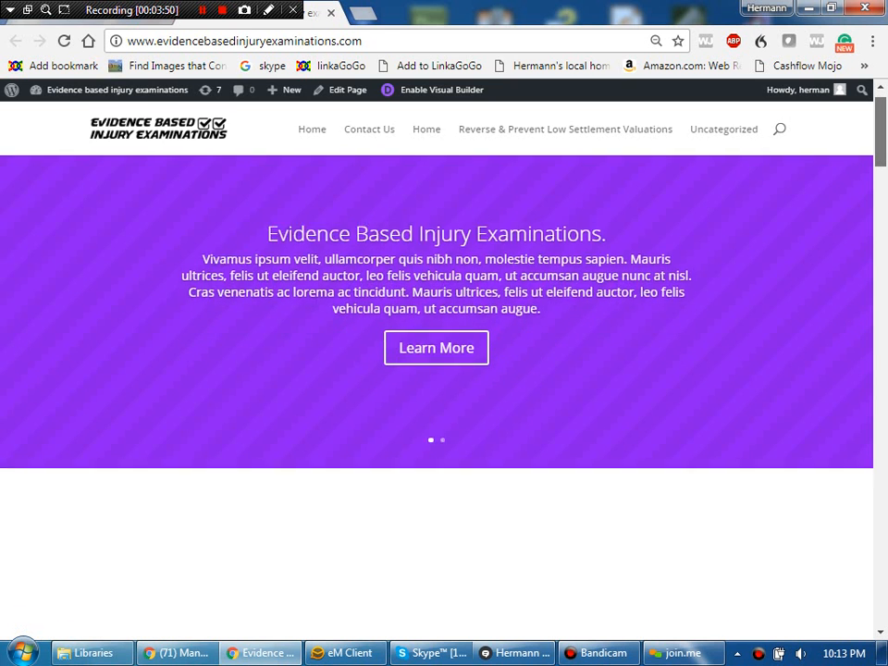
pyautogui.scroll(-2, 436, 333)
pyautogui.scroll(3, 437, 333)
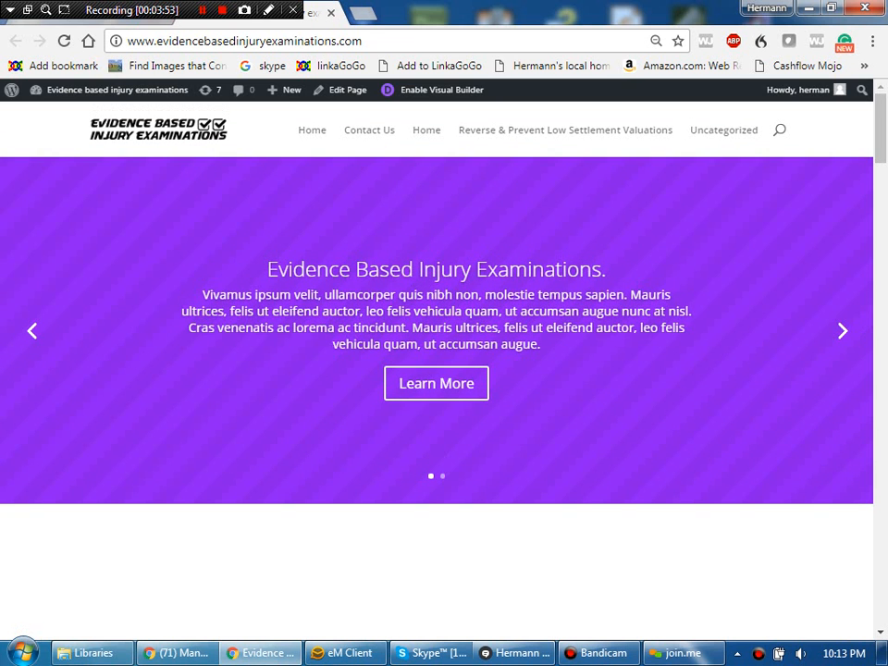
pyautogui.click(843, 331)
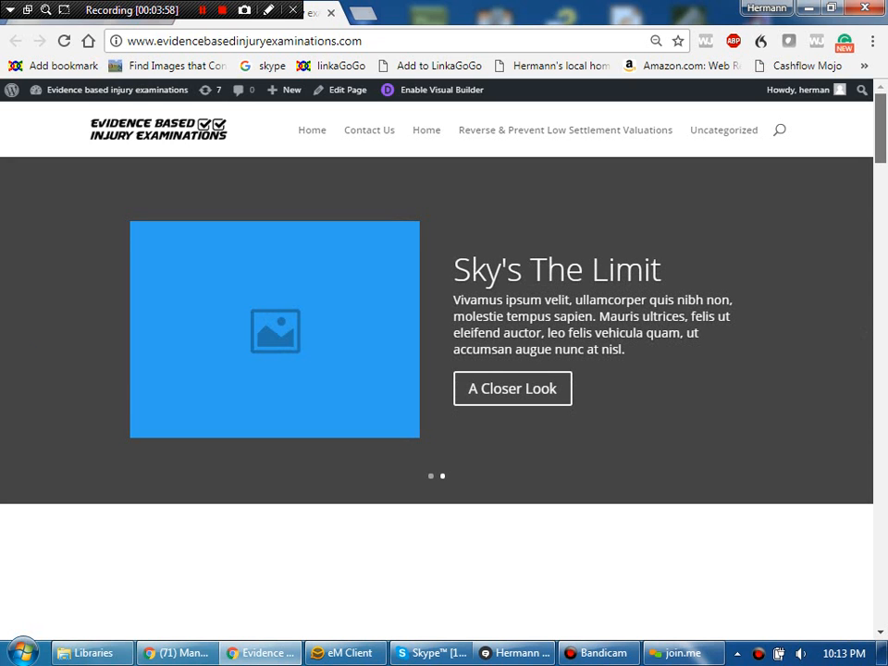
# Examine the live Home page's sections below the top slider, highlighting the text of the first blurb.
pyautogui.scroll(-3, 435, 370)
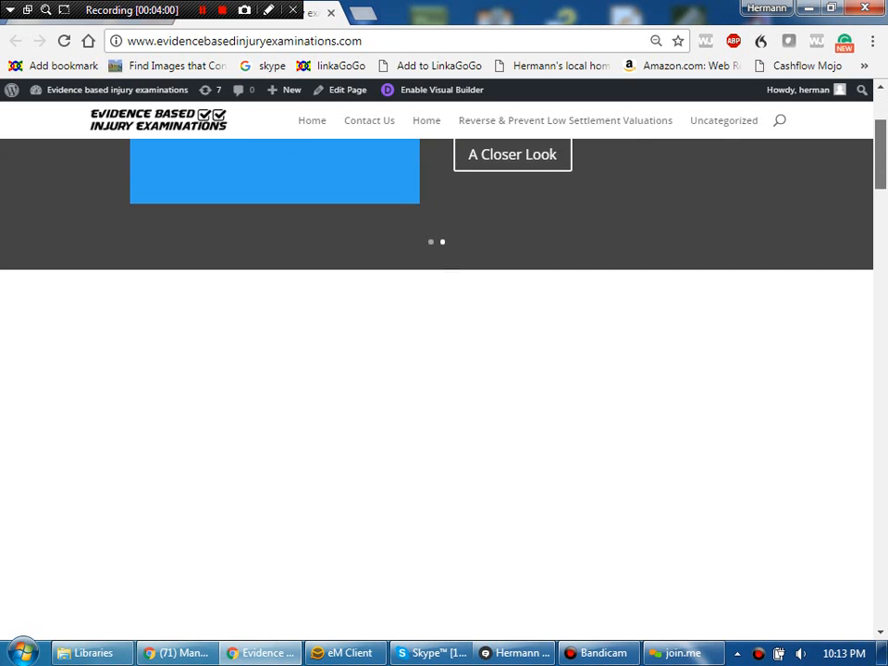
pyautogui.moveTo(880, 159); pyautogui.dragTo(881, 175)
pyautogui.scroll(2, 444, 370)
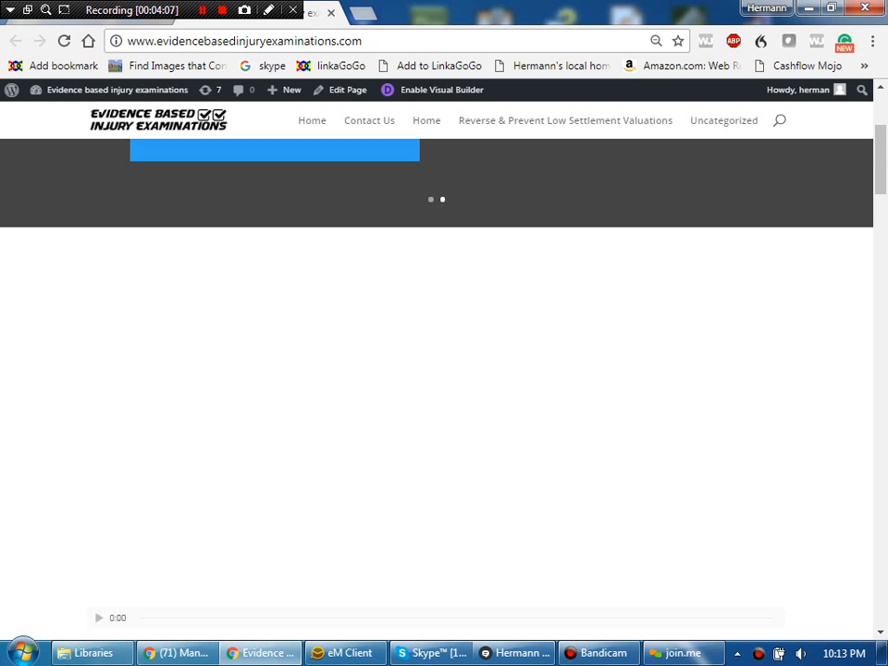
pyautogui.scroll(-1, 444, 370)
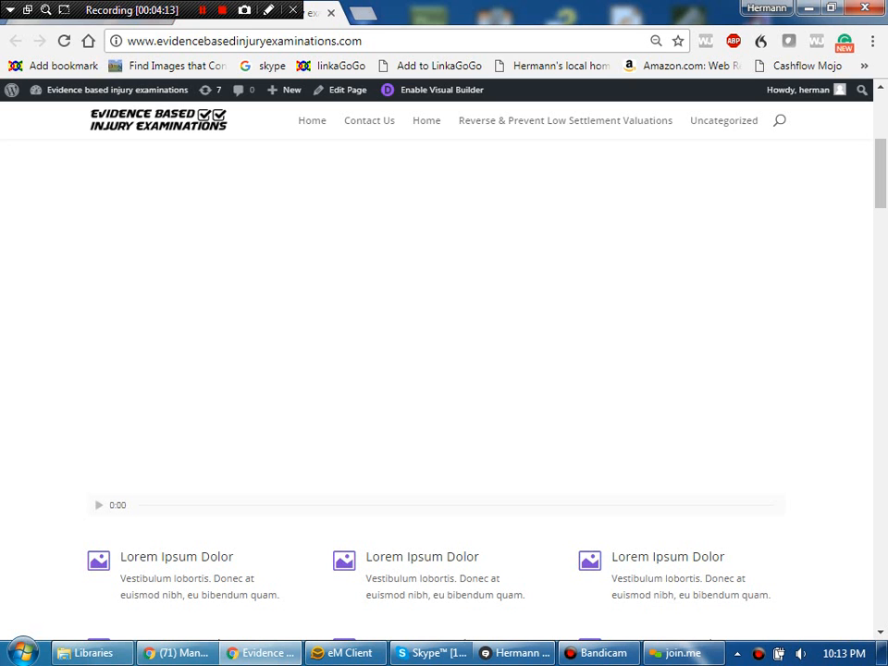
pyautogui.scroll(-3, 444, 370)
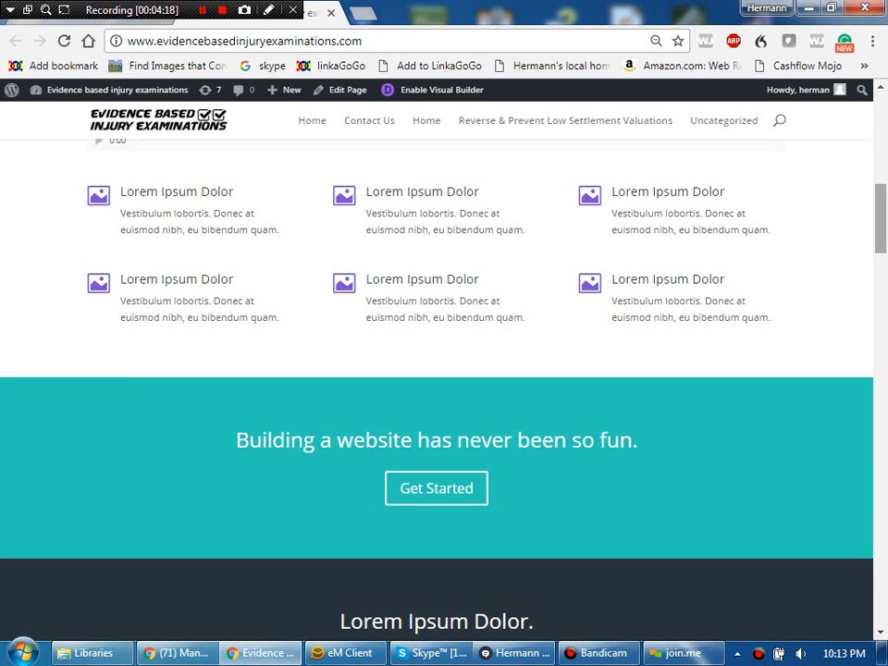
pyautogui.scroll(-2, 444, 370)
pyautogui.scroll(-5, 444, 370)
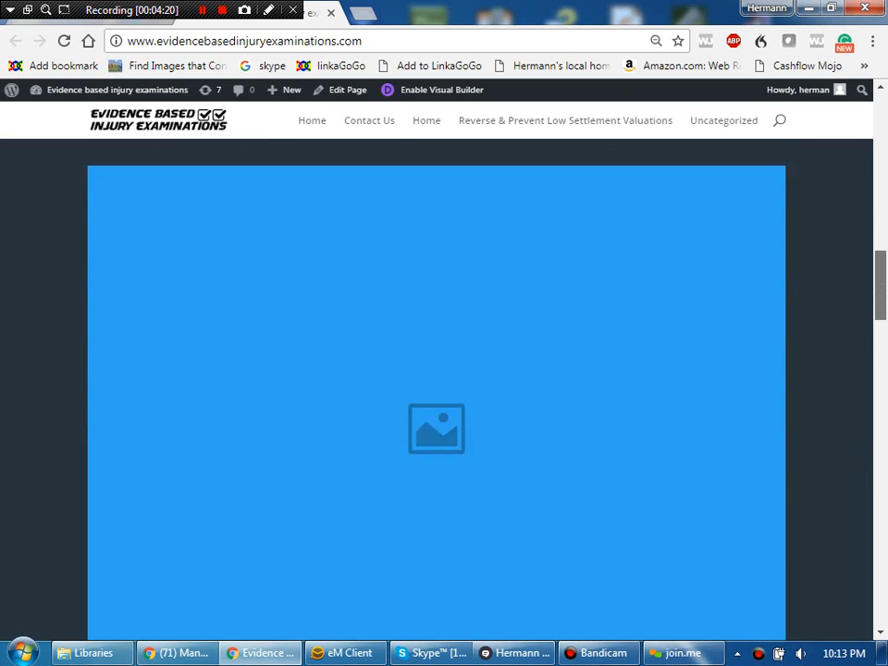
pyautogui.scroll(-4, 444, 370)
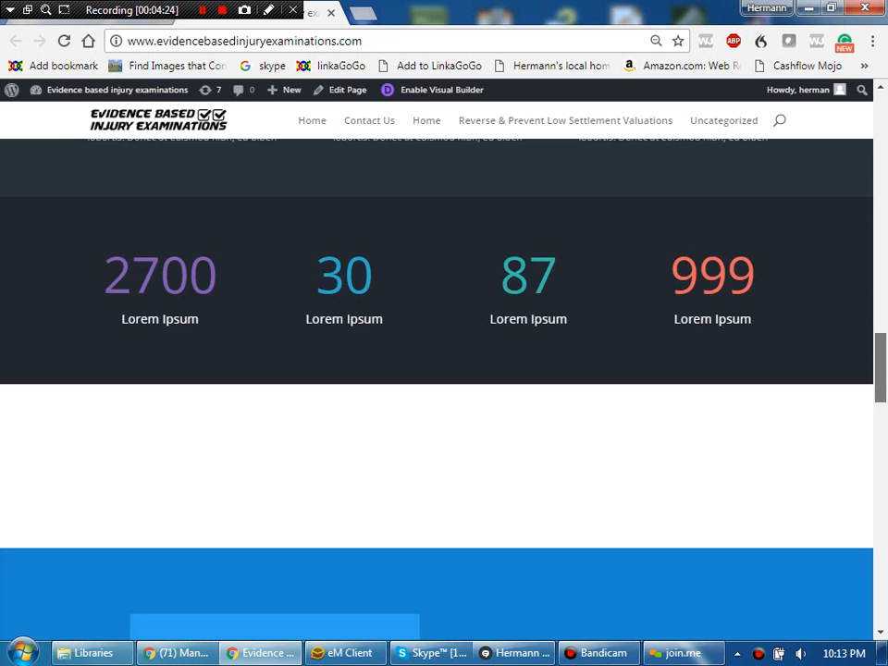
pyautogui.scroll(-4, 444, 370)
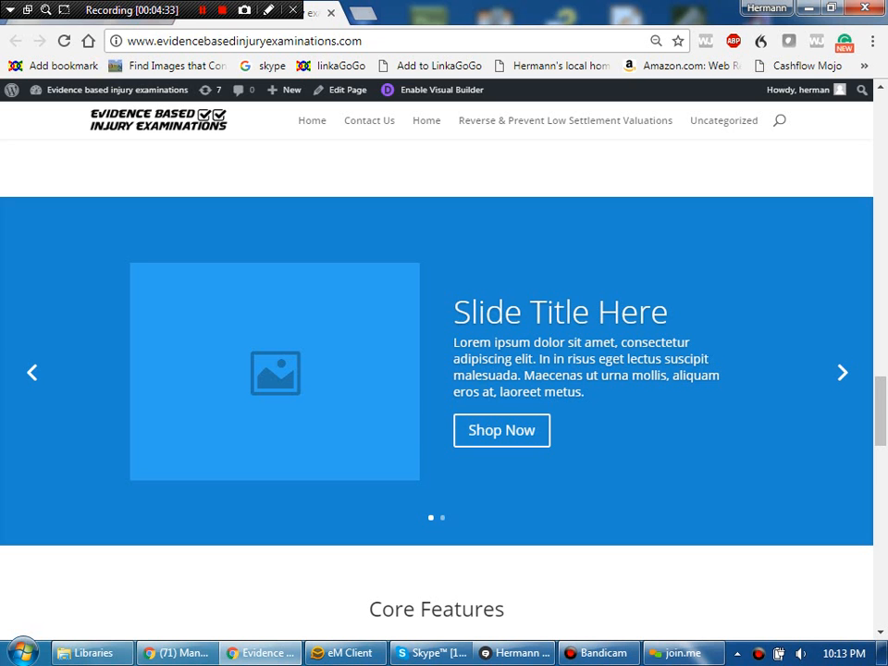
pyautogui.scroll(10, 444, 370)
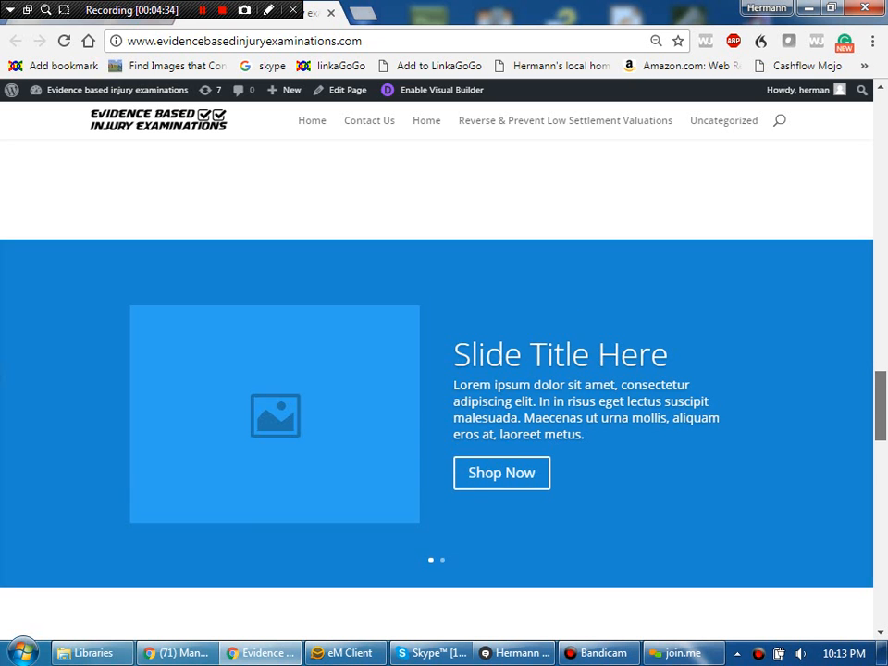
pyautogui.scroll(10, 444, 370)
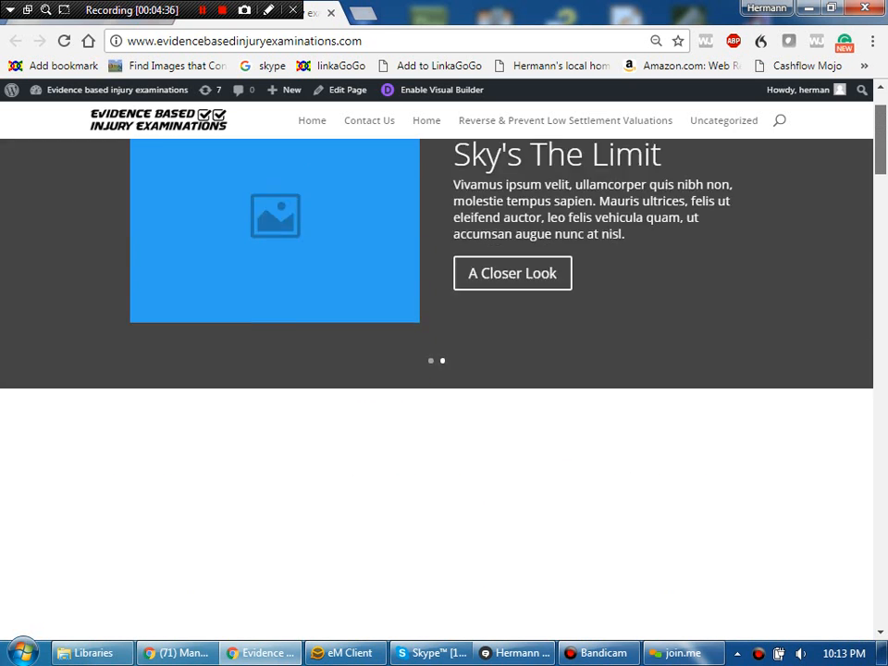
pyautogui.scroll(-6, 444, 370)
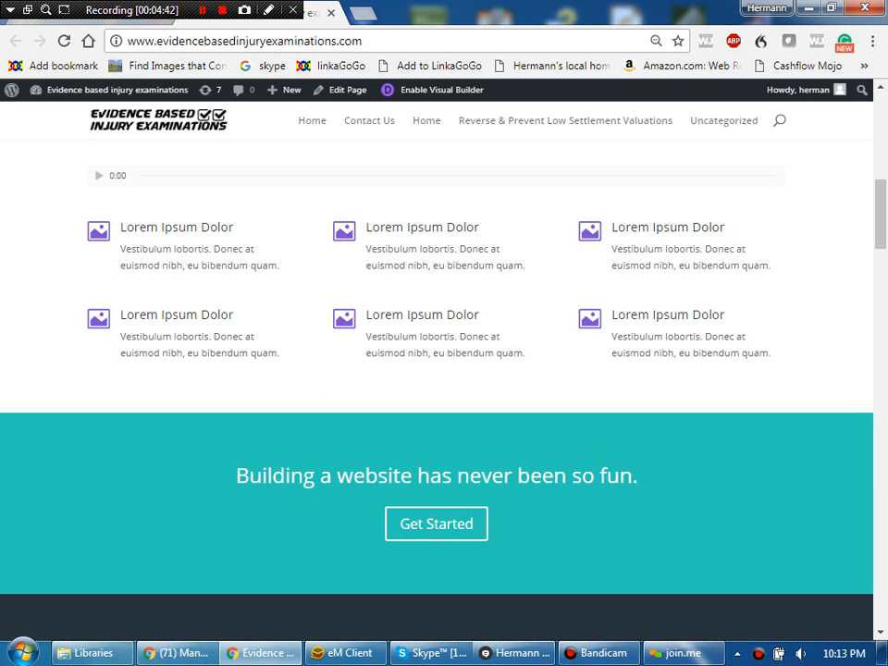
pyautogui.moveTo(216, 266); pyautogui.dragTo(140, 227)
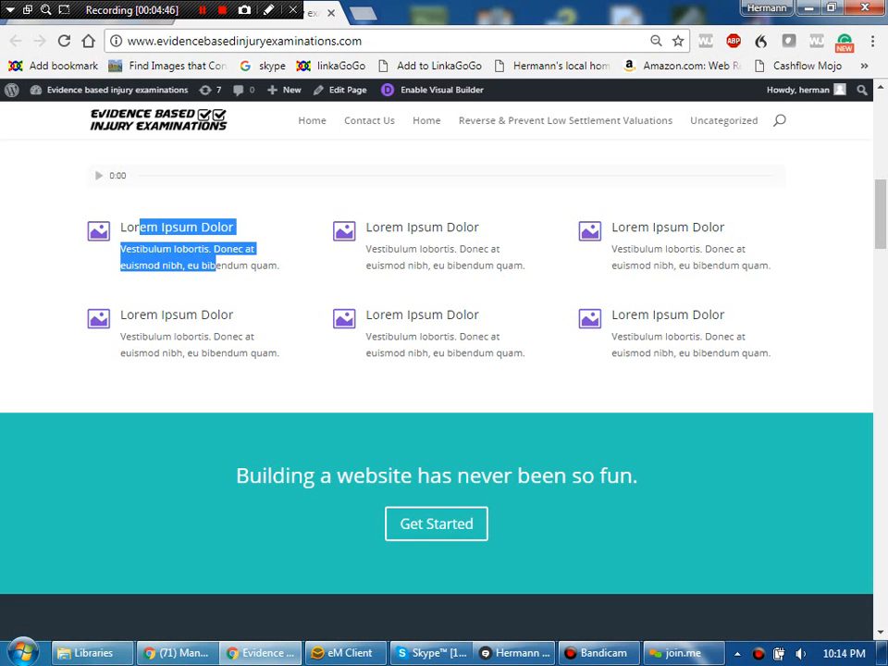
# Return to the Home page editor and set the title of the first Blurb module to "Blurb 1".
pyautogui.click(106, 20)
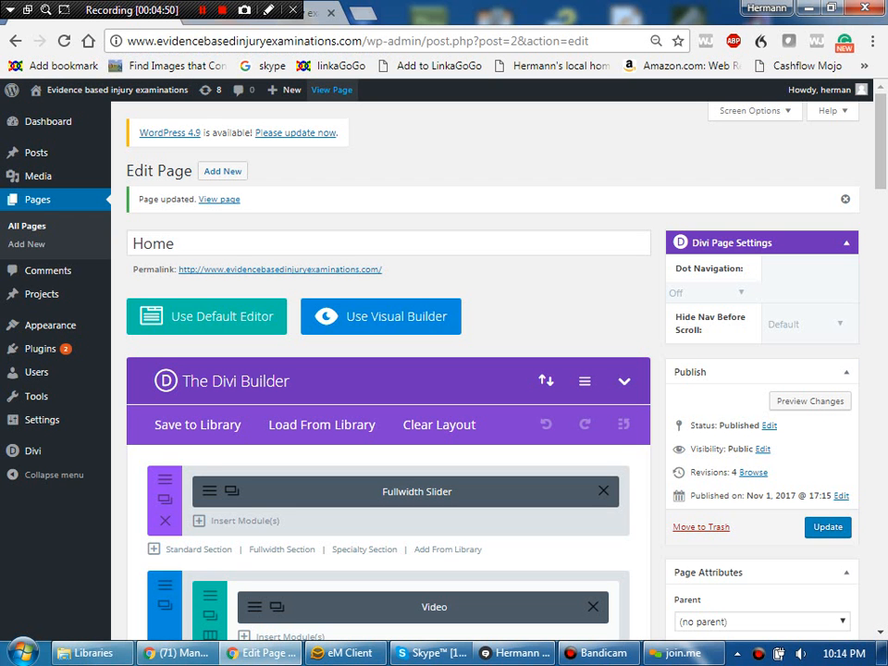
pyautogui.scroll(-3, 388, 370)
pyautogui.scroll(-1, 389, 370)
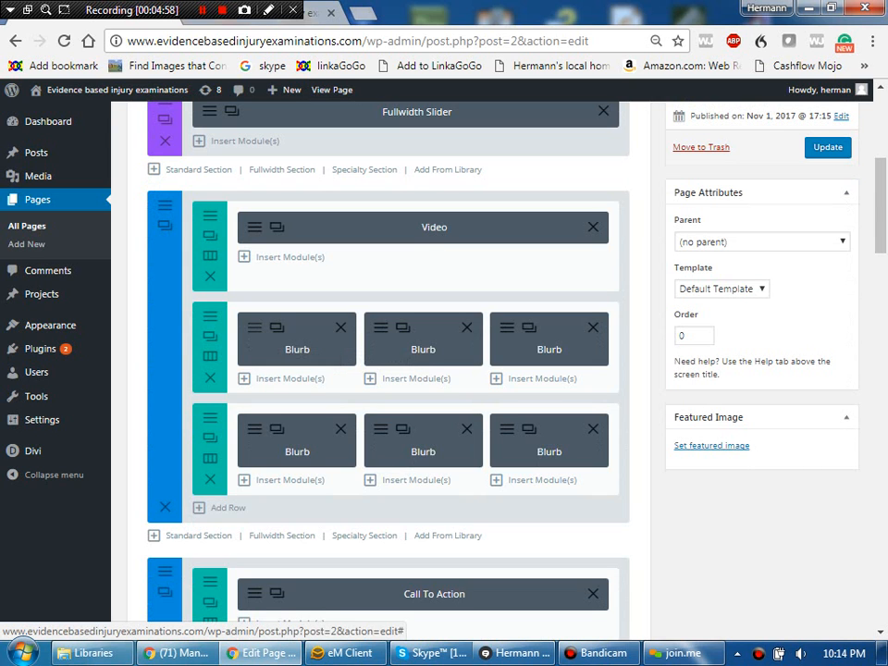
pyautogui.click(254, 328)
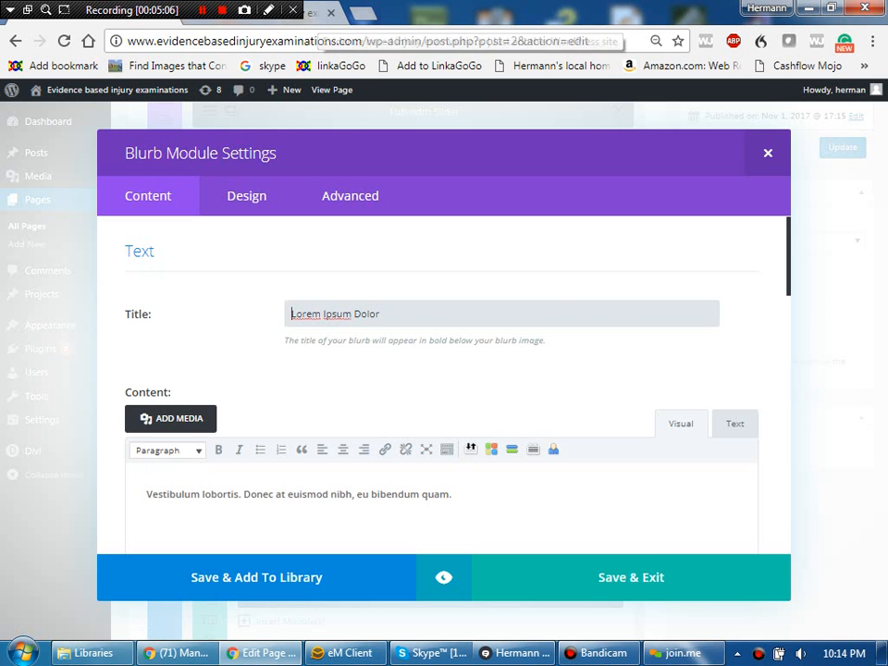
pyautogui.click(317, 17)
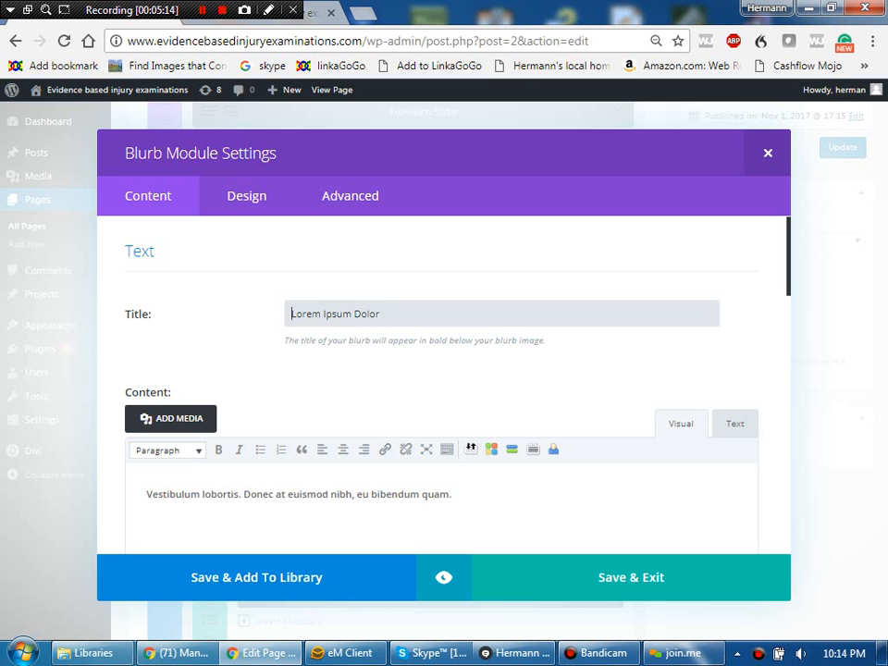
pyautogui.click(768, 154)
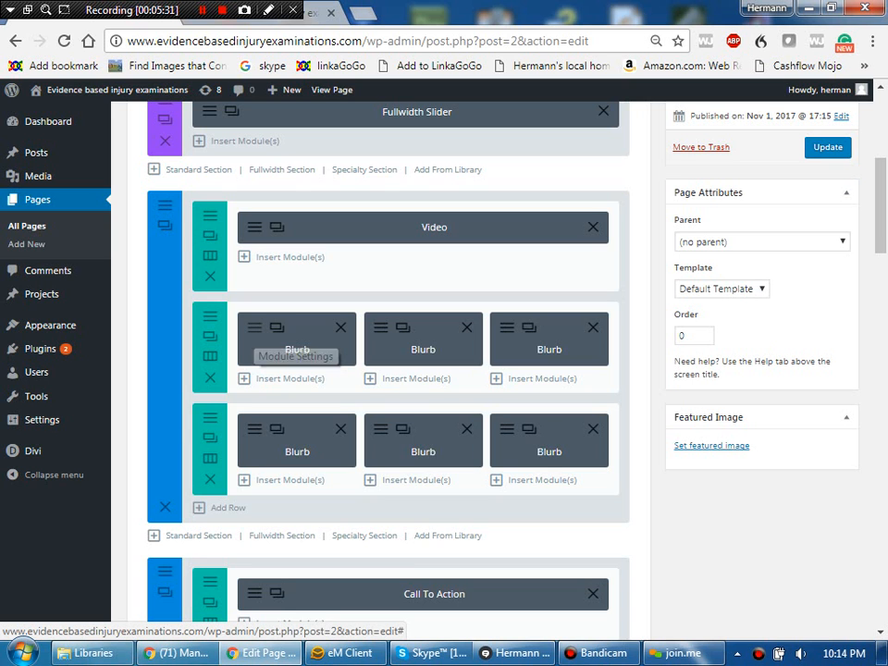
pyautogui.click(277, 328)
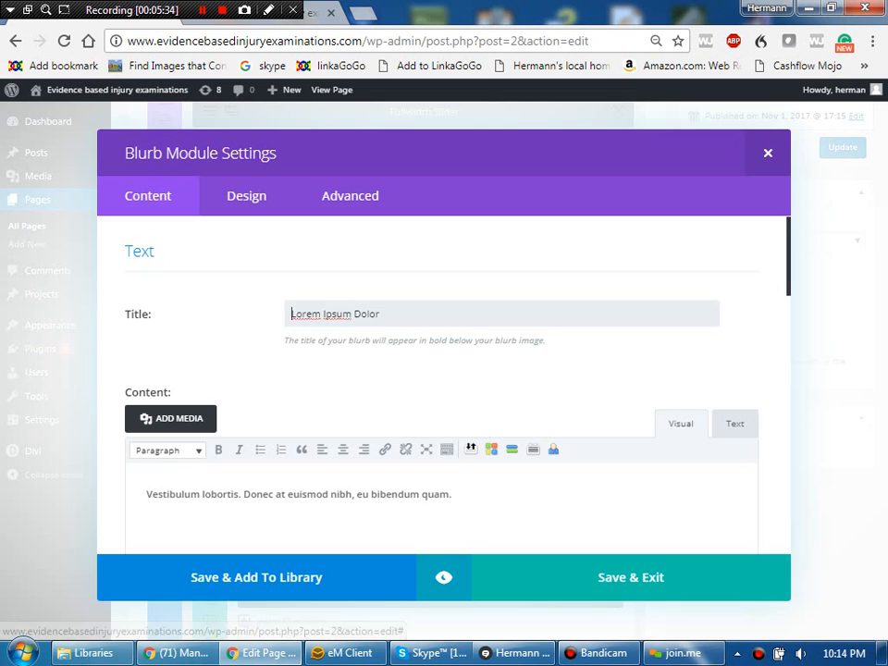
pyautogui.moveTo(291, 313); pyautogui.dragTo(379, 314)
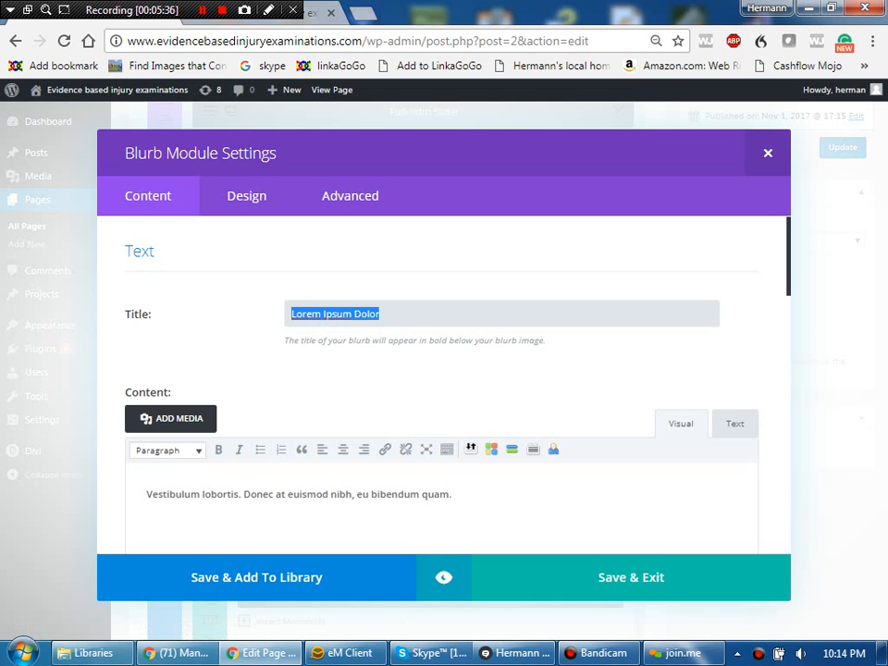
pyautogui.write('Blurb 1')
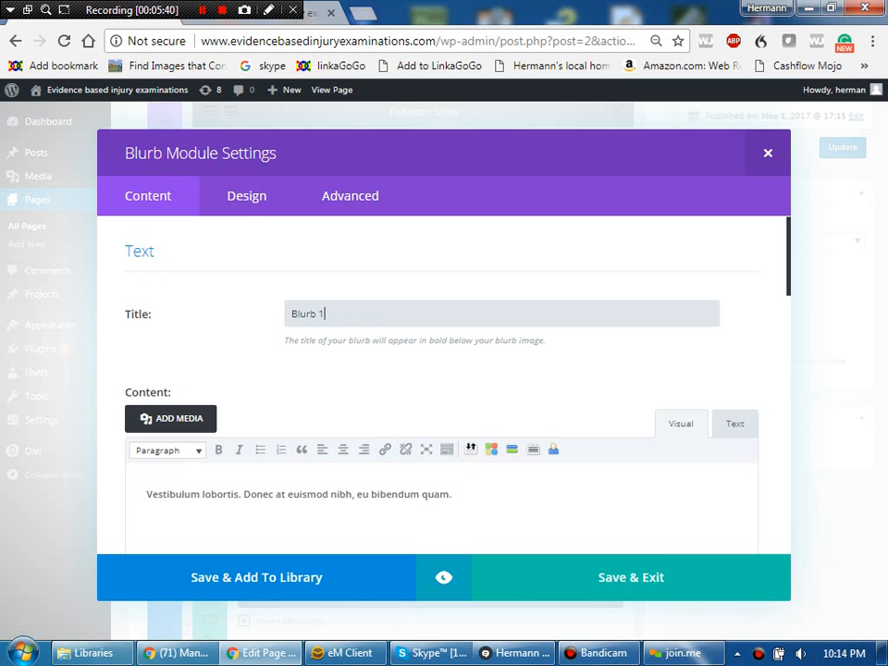
# Replace the blurb's content text with "The text for the blurb goes here.".
pyautogui.scroll(-8, 444, 384)
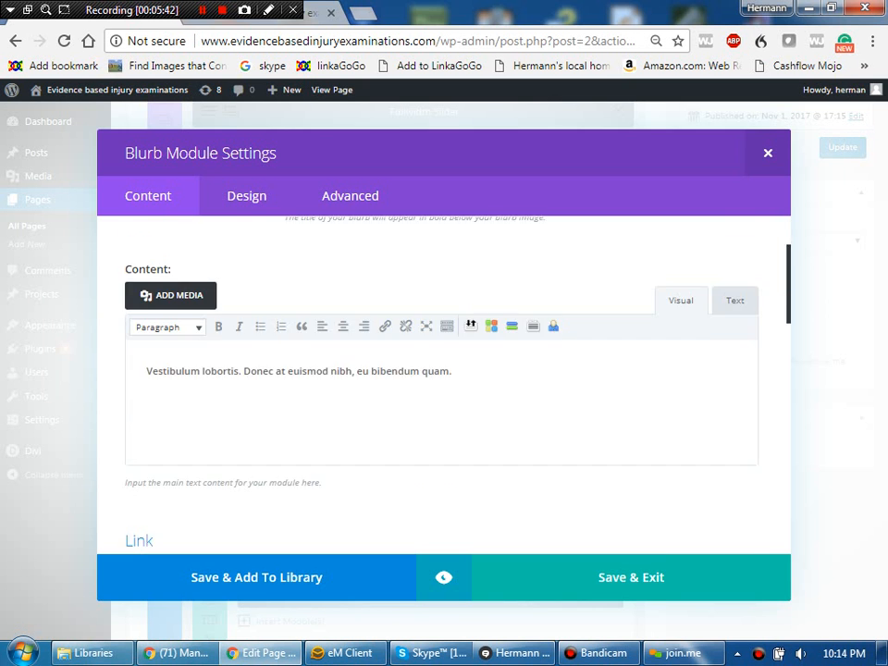
pyautogui.scroll(-5, 444, 384)
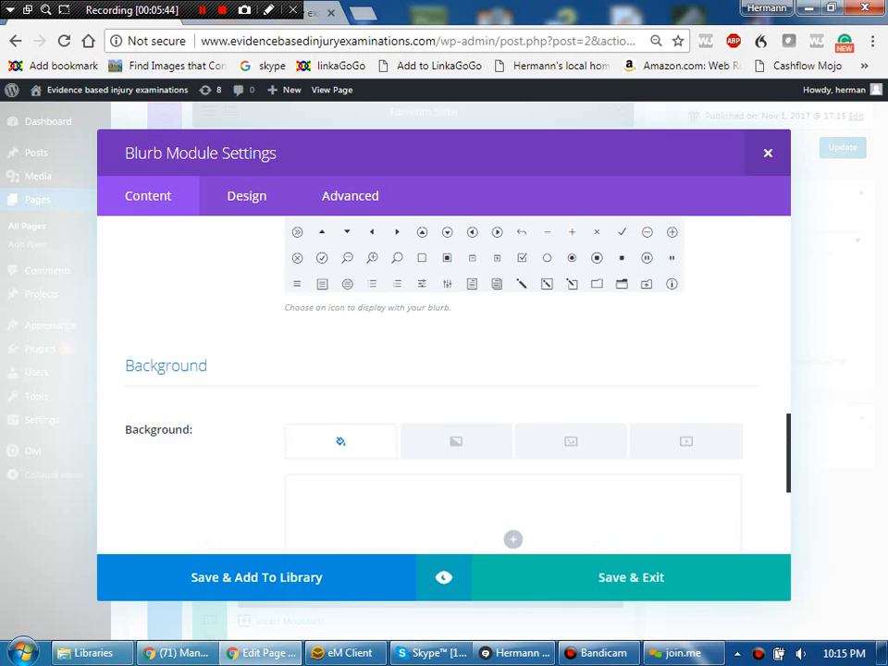
pyautogui.scroll(3, 444, 384)
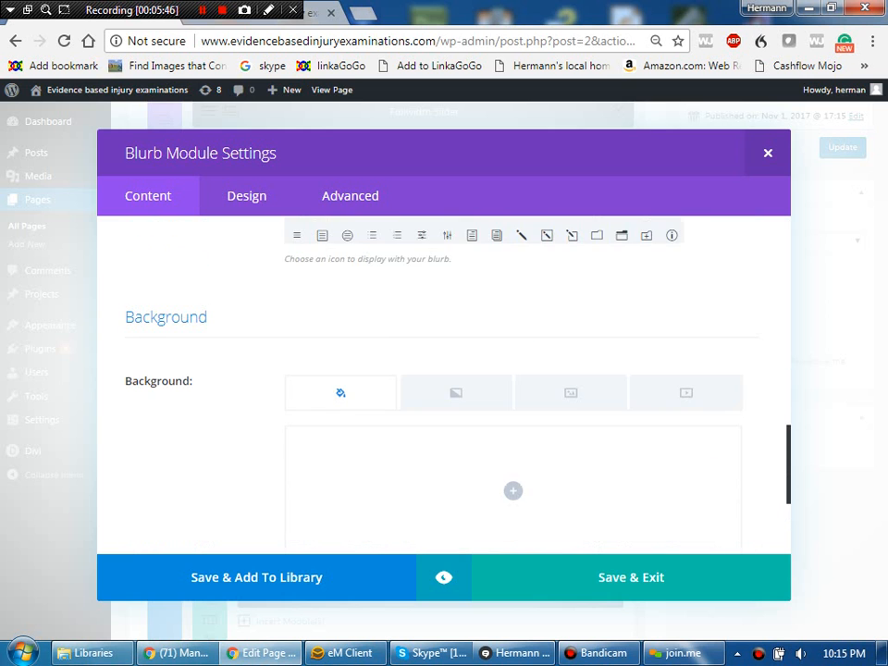
pyautogui.scroll(-1, 444, 384)
pyautogui.scroll(5, 444, 384)
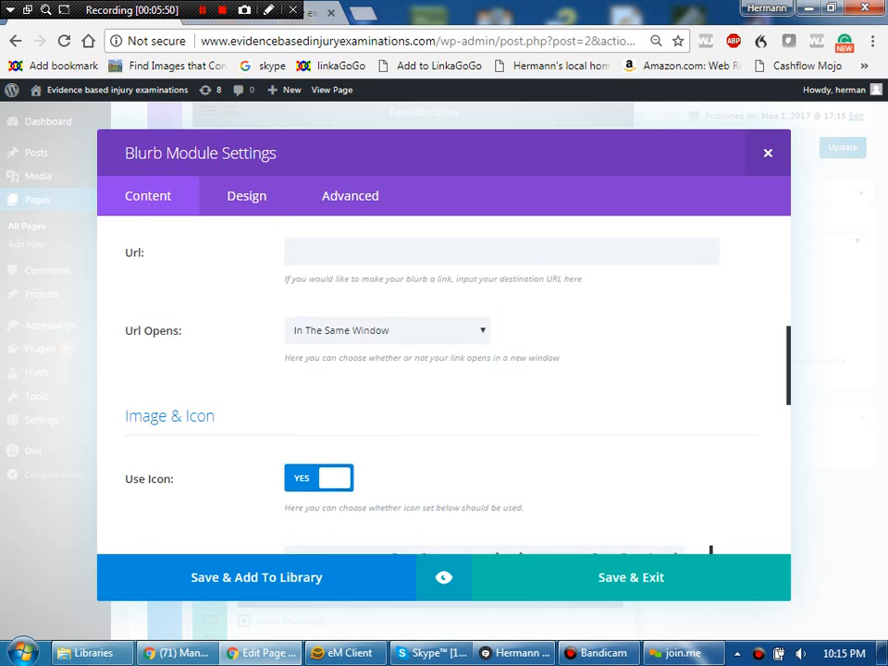
pyautogui.scroll(4, 444, 383)
pyautogui.scroll(1, 444, 384)
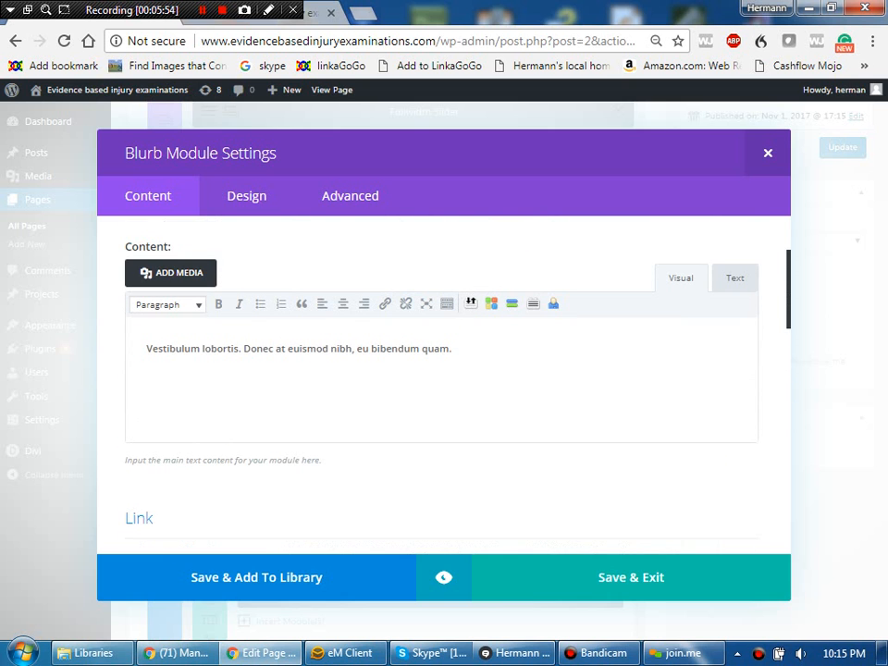
pyautogui.hotkey('ctrl', 'a')
pyautogui.write('The text for the bu')
pyautogui.press('BackSpace')
pyautogui.write('lurb goes here.')
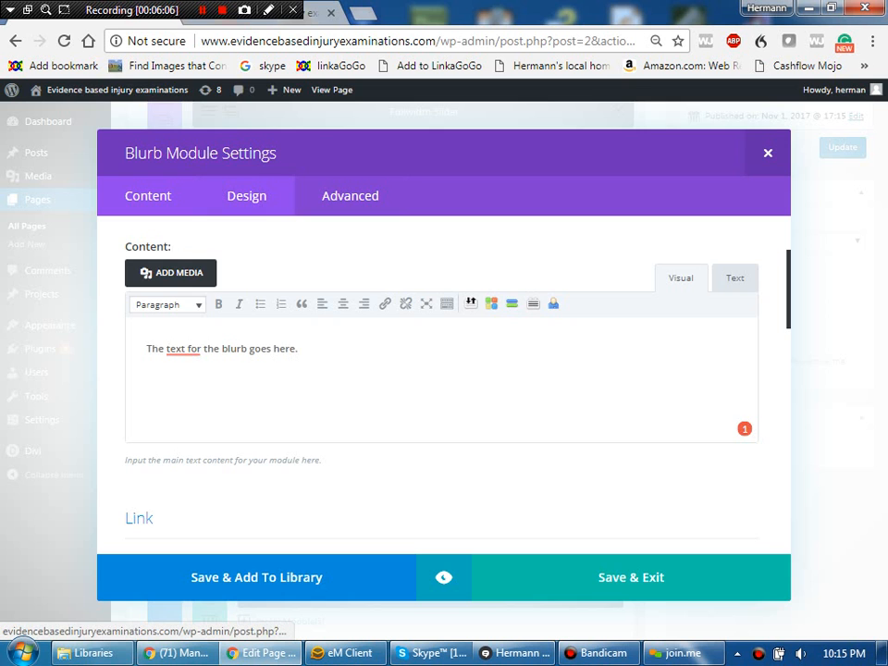
# Set the blurb's icon color to green #80f257 in its design settings and save the module.
pyautogui.click(246, 196)
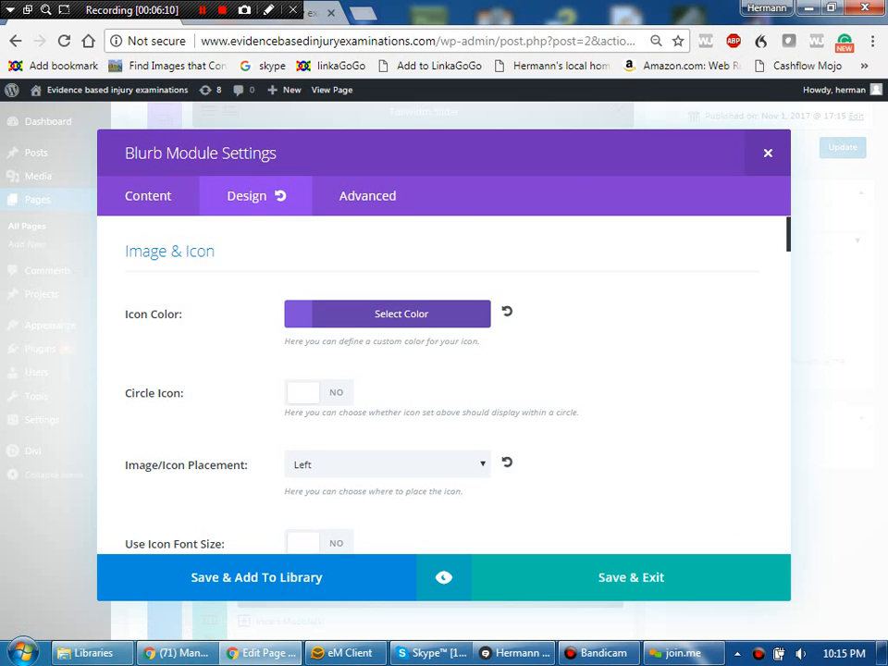
pyautogui.click(455, 320)
pyautogui.hotkey('ctrl', 'a')
pyautogui.hotkey('ctrl', 'v')
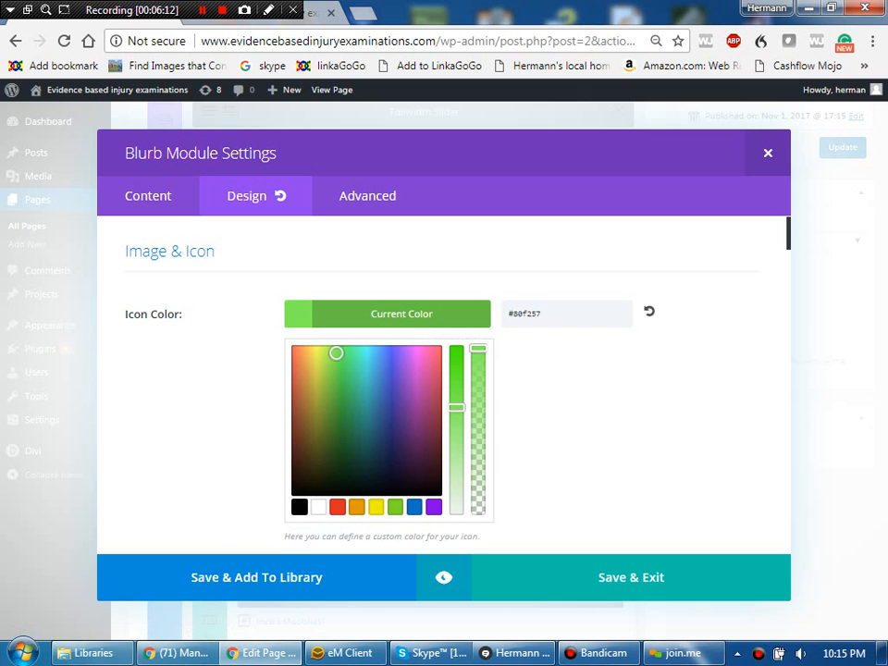
pyautogui.click(631, 577)
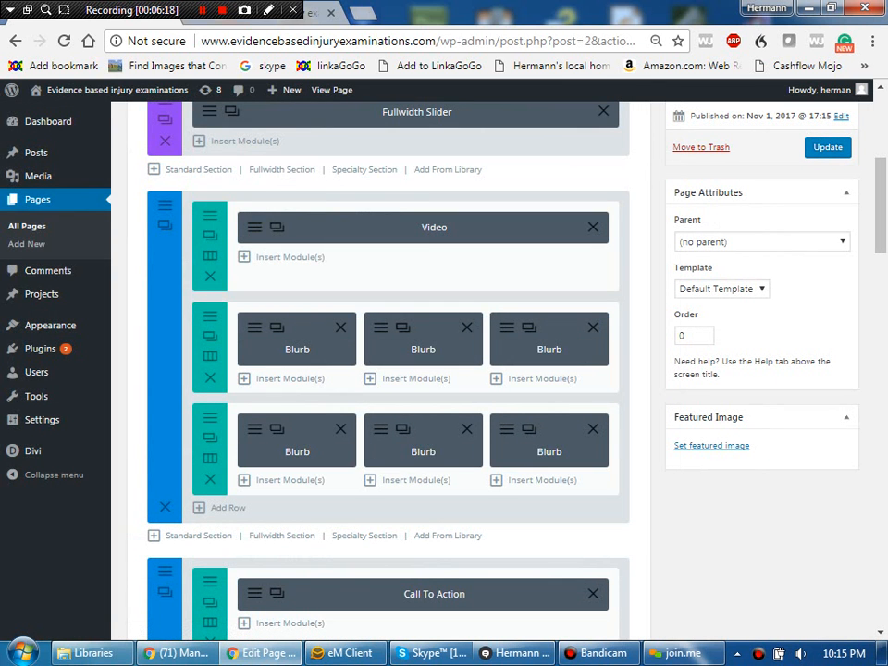
# Update the Home page and reload the live site to check the edited blurb.
pyautogui.click(828, 147)
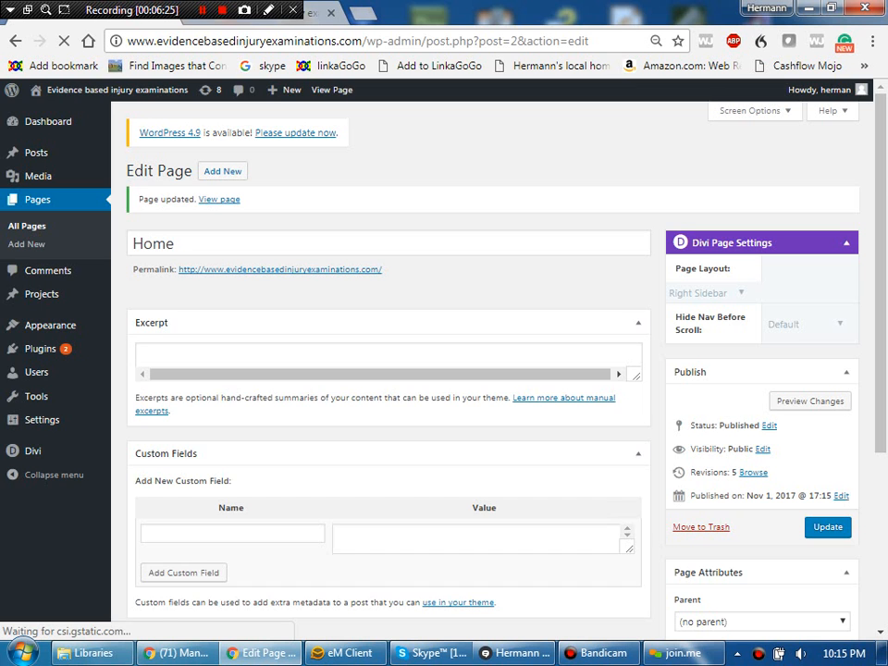
pyautogui.click(312, 14)
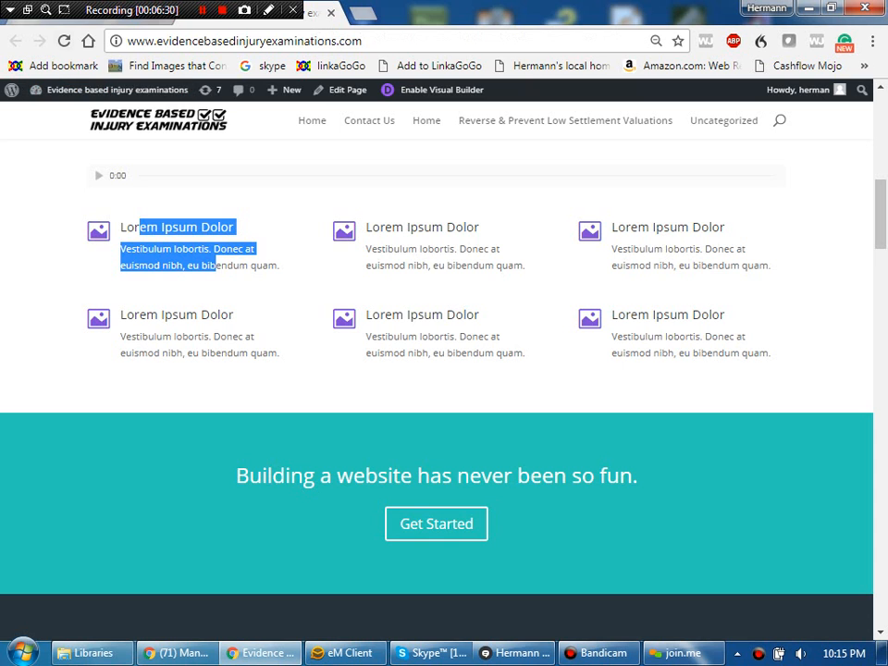
pyautogui.click(63, 41)
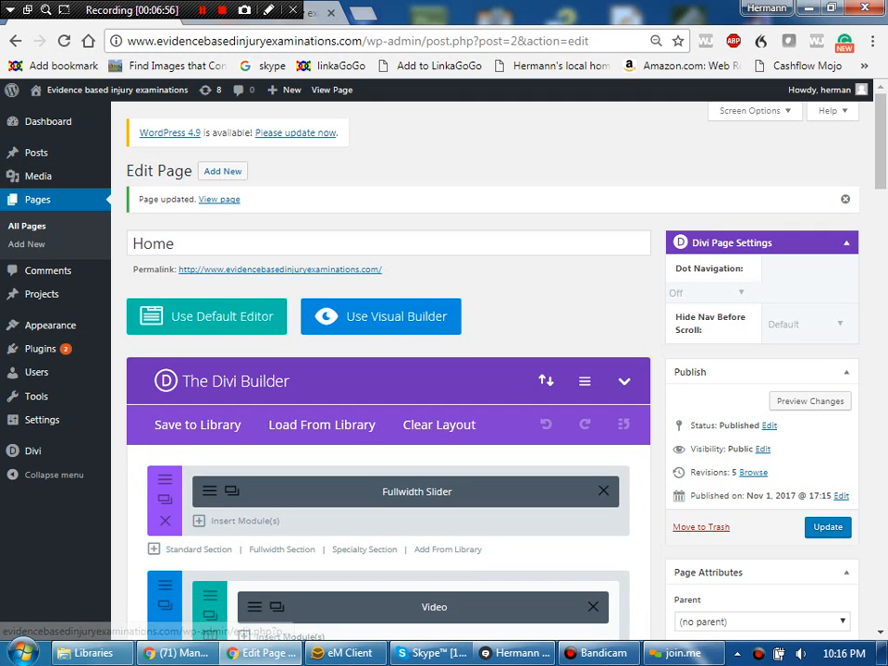
# Add a new page and title it "Un-necessary New Page".
pyautogui.click(38, 200)
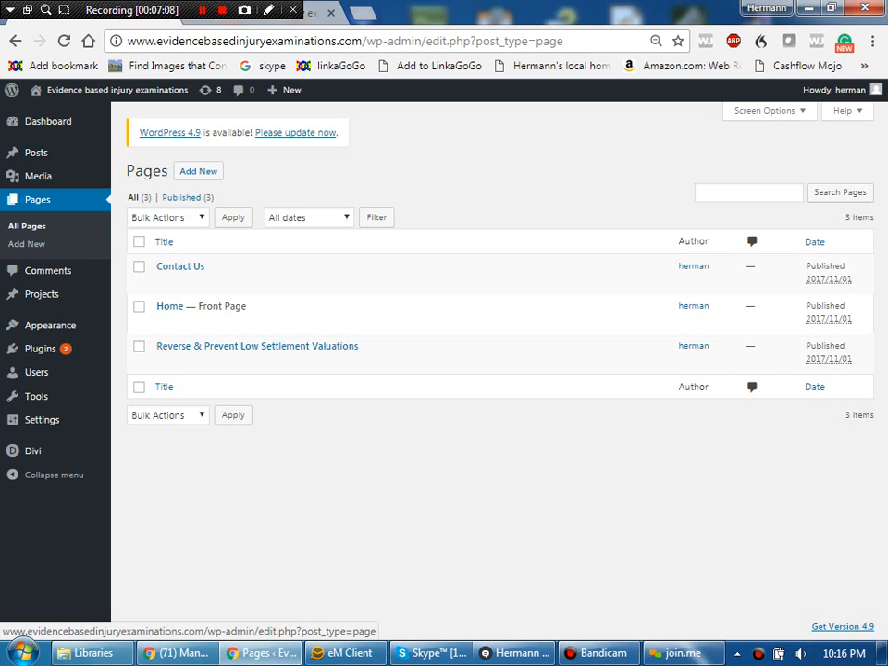
pyautogui.click(26, 243)
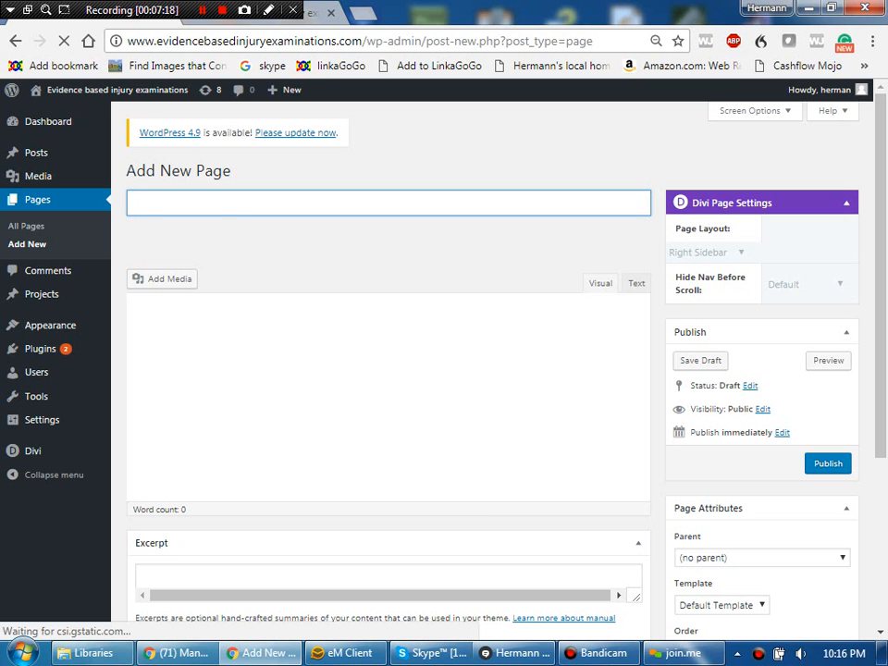
pyautogui.write('U')
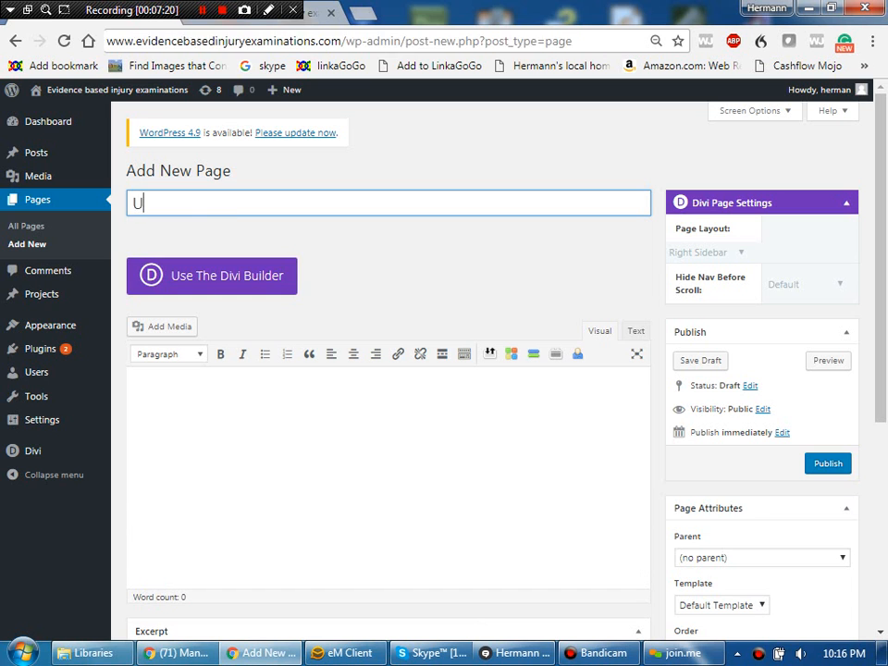
pyautogui.write('n-necessar')
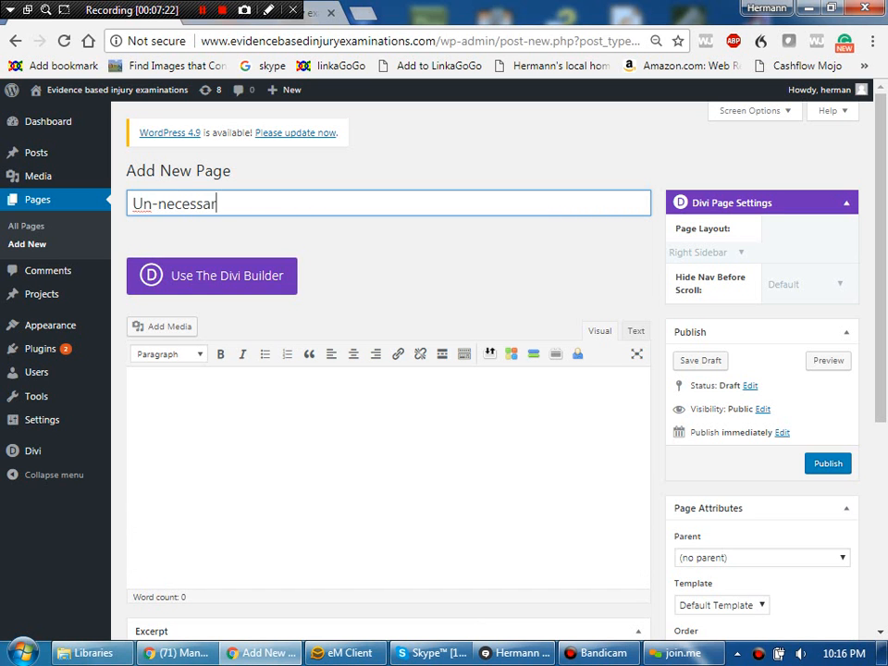
pyautogui.write('y New Page')
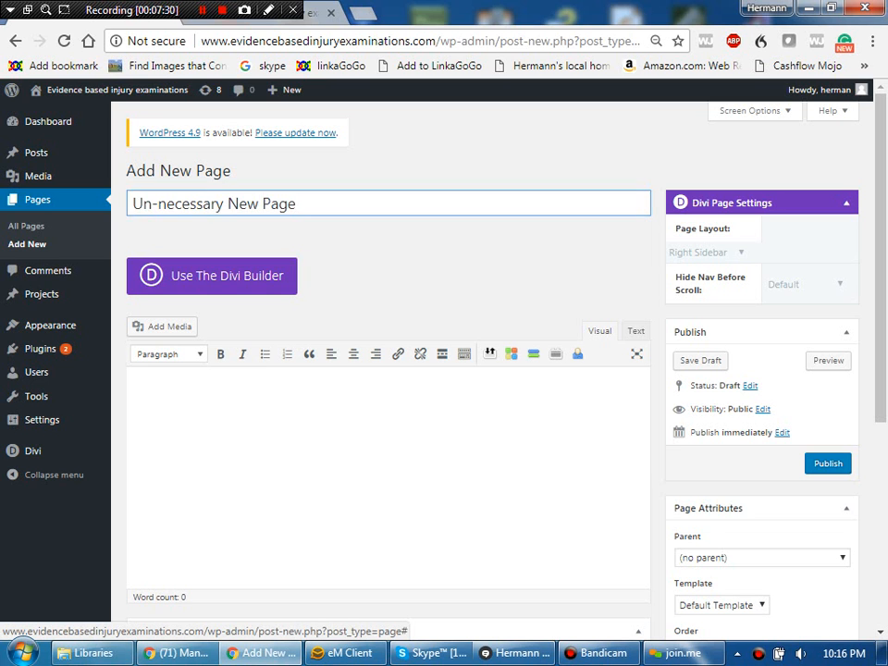
# Enable the Divi Builder on the new page and load the predefined About Us layout, replacing the existing content.
pyautogui.click(212, 276)
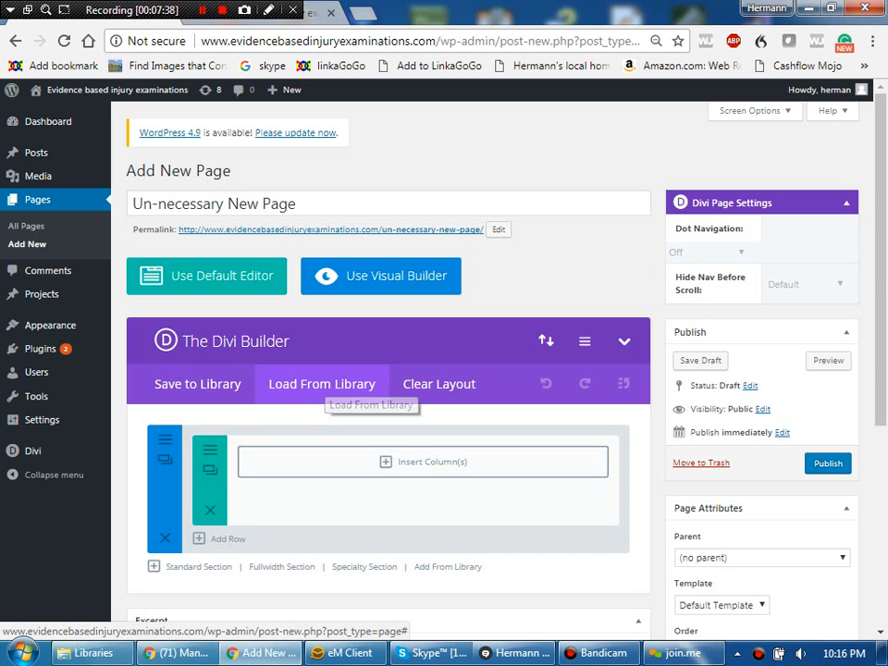
pyautogui.click(322, 384)
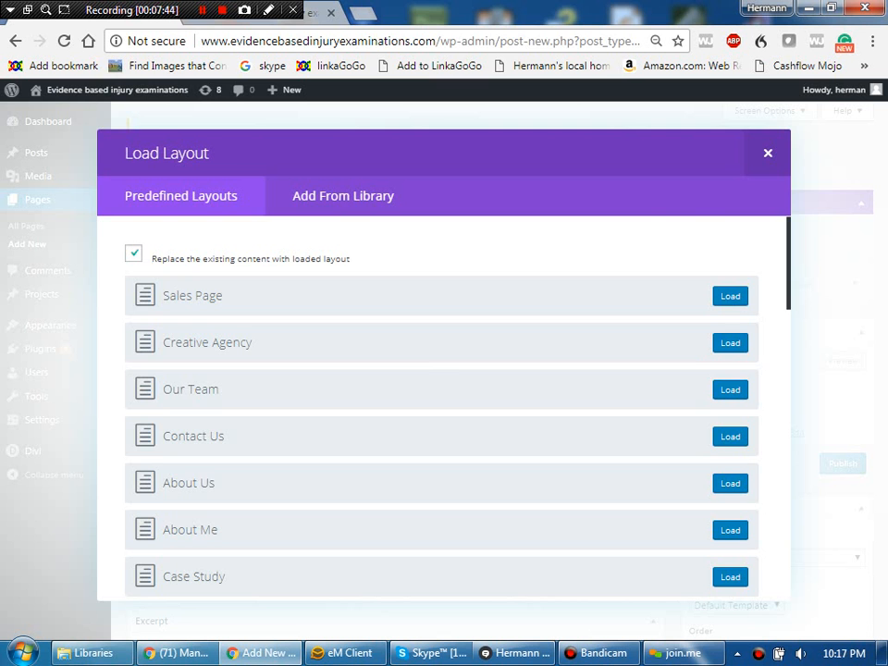
pyautogui.scroll(-5, 442, 407)
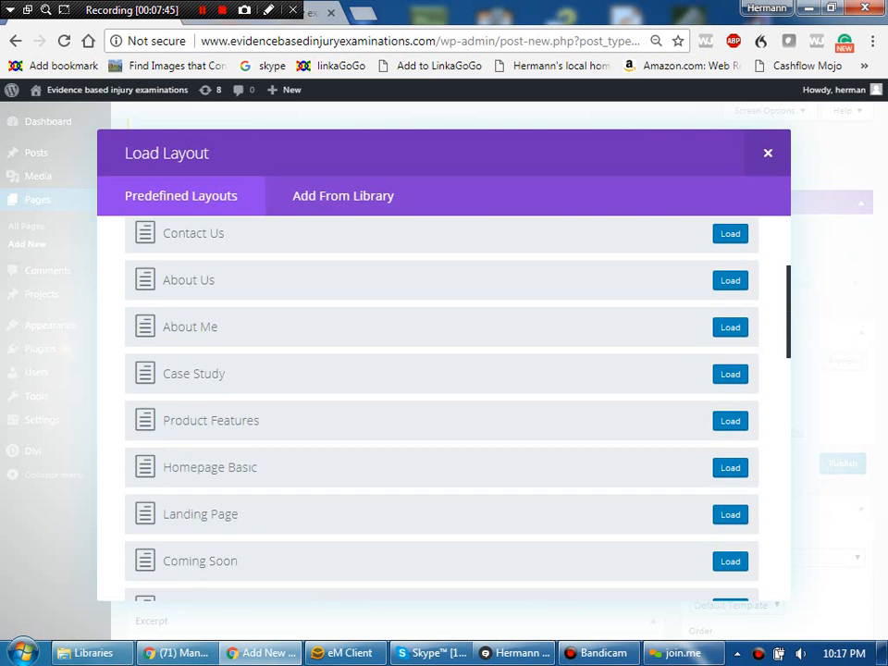
pyautogui.scroll(-4, 442, 407)
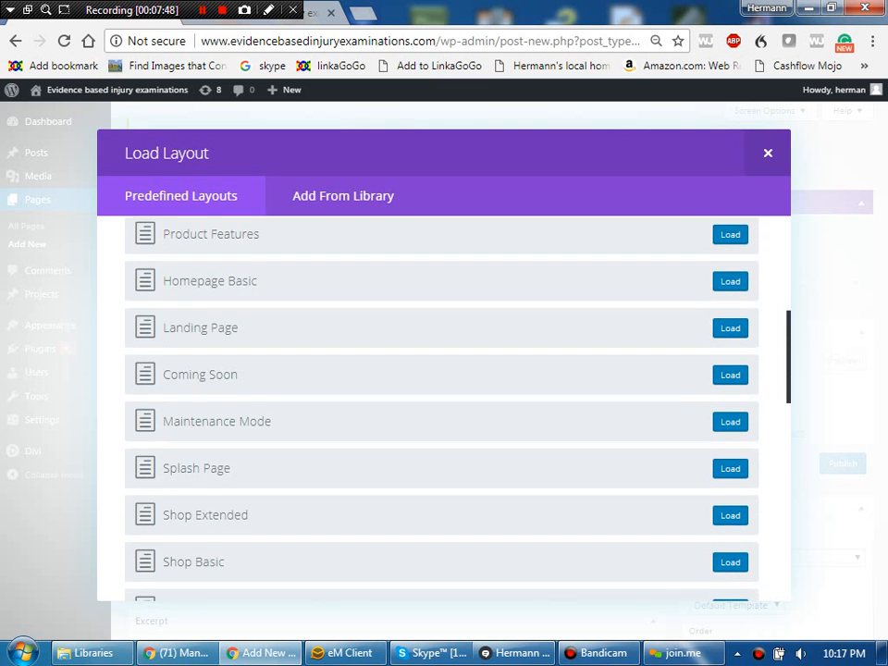
pyautogui.scroll(-1, 443, 407)
pyautogui.scroll(5, 442, 407)
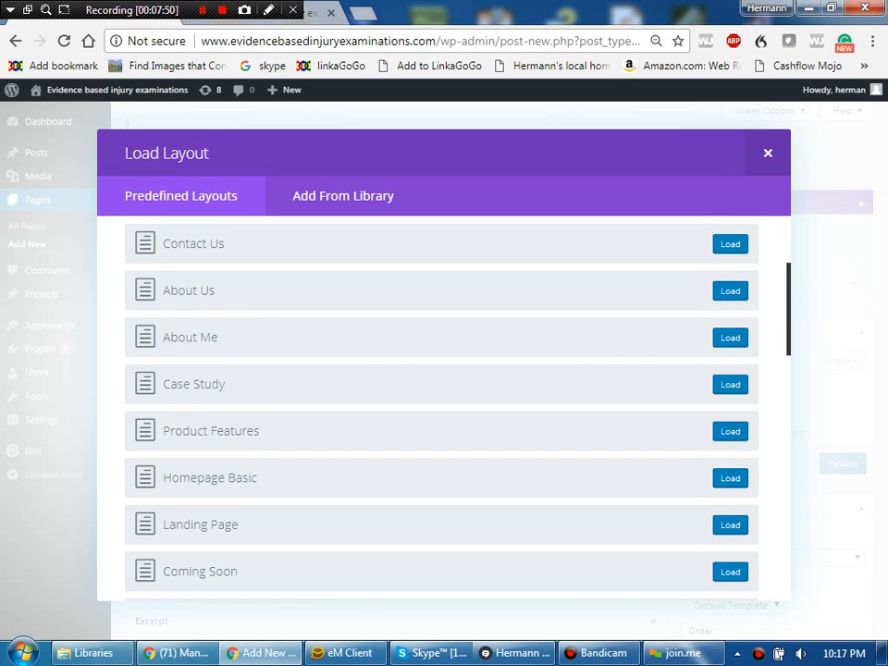
pyautogui.scroll(-6, 443, 407)
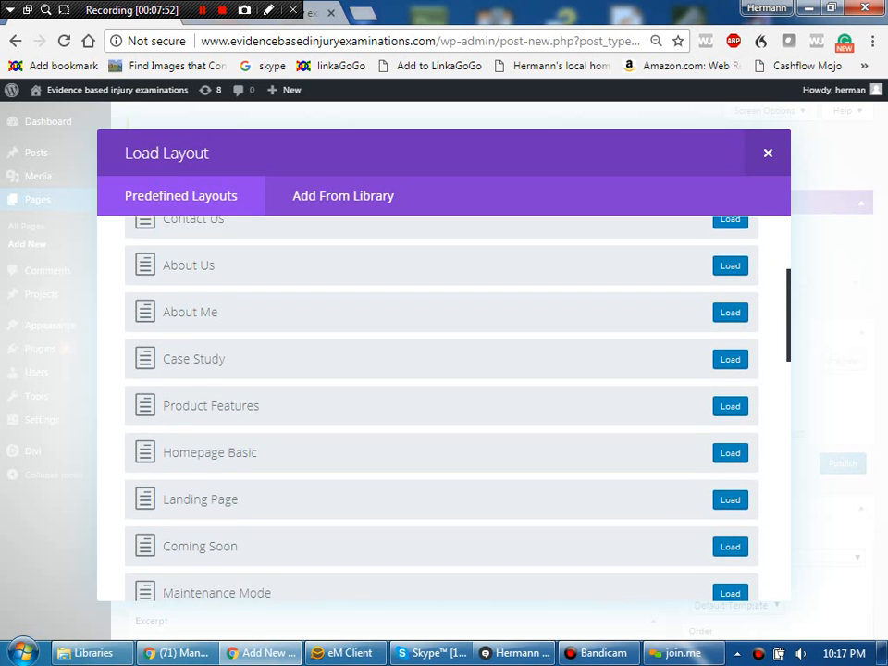
pyautogui.scroll(-6, 443, 407)
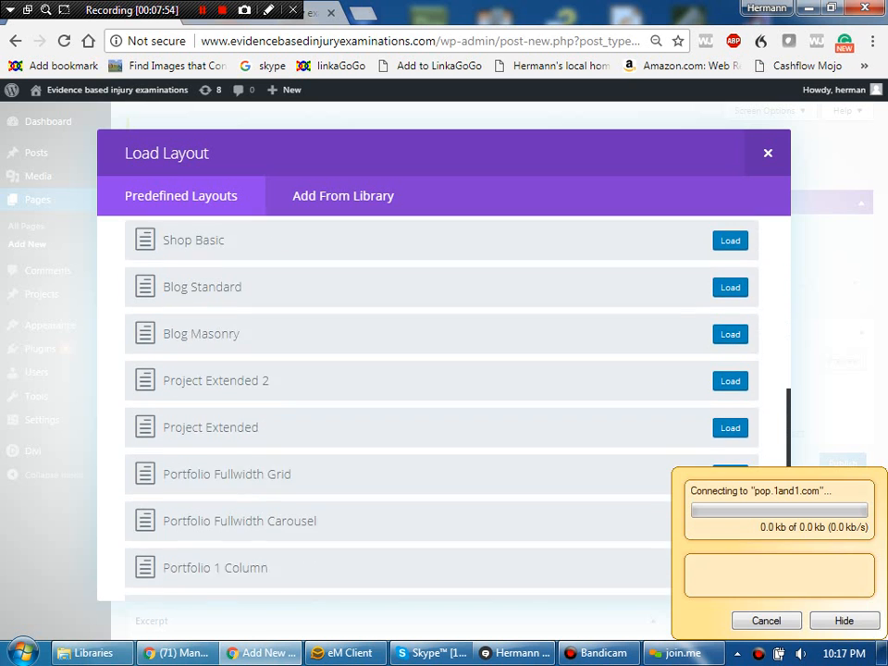
pyautogui.scroll(-4, 443, 407)
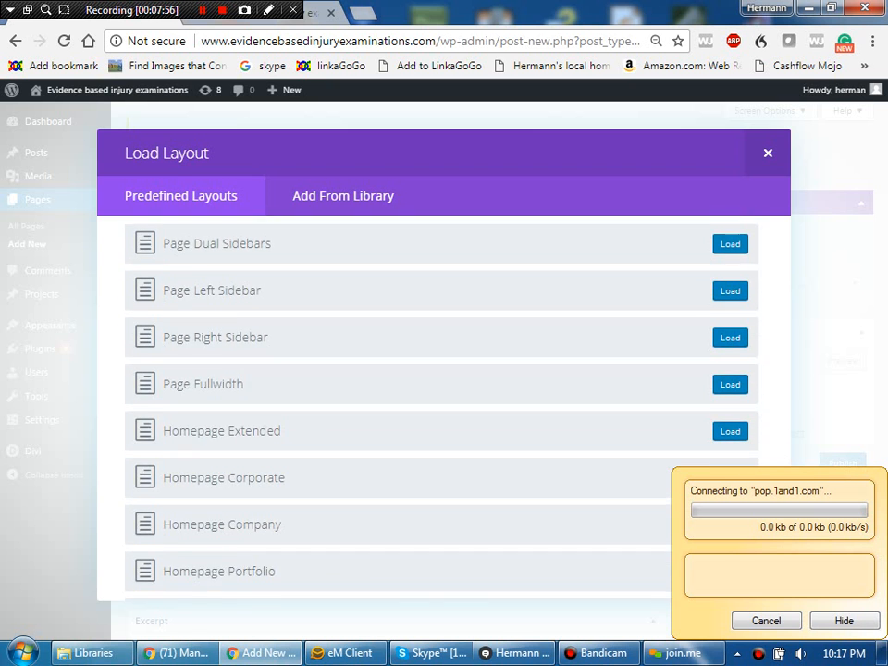
pyautogui.scroll(15, 442, 407)
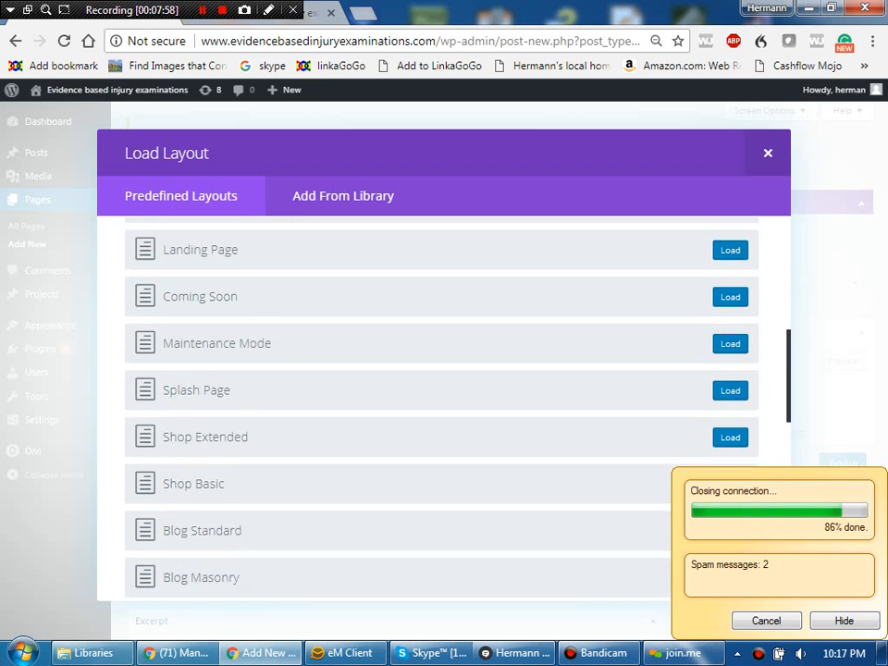
pyautogui.scroll(1, 443, 407)
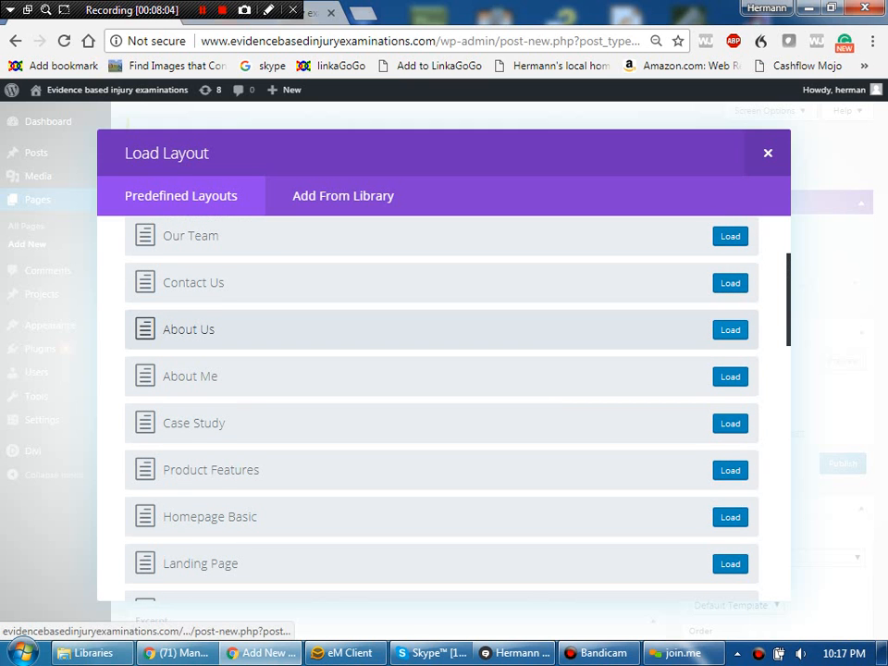
pyautogui.click(730, 330)
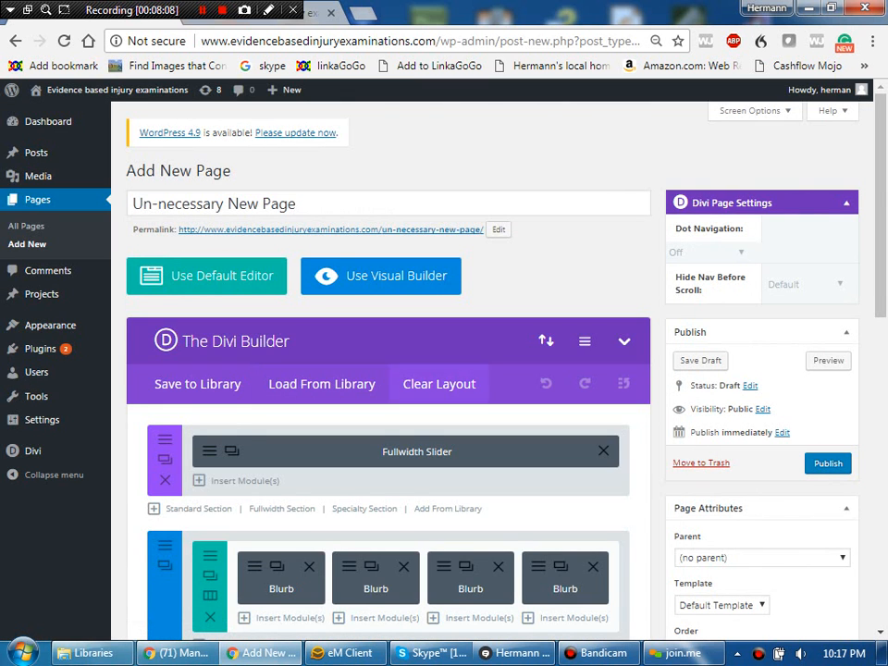
# Look over the loaded layout's modules, then change the page title to "About Us" and publish the page.
pyautogui.scroll(-4, 389, 370)
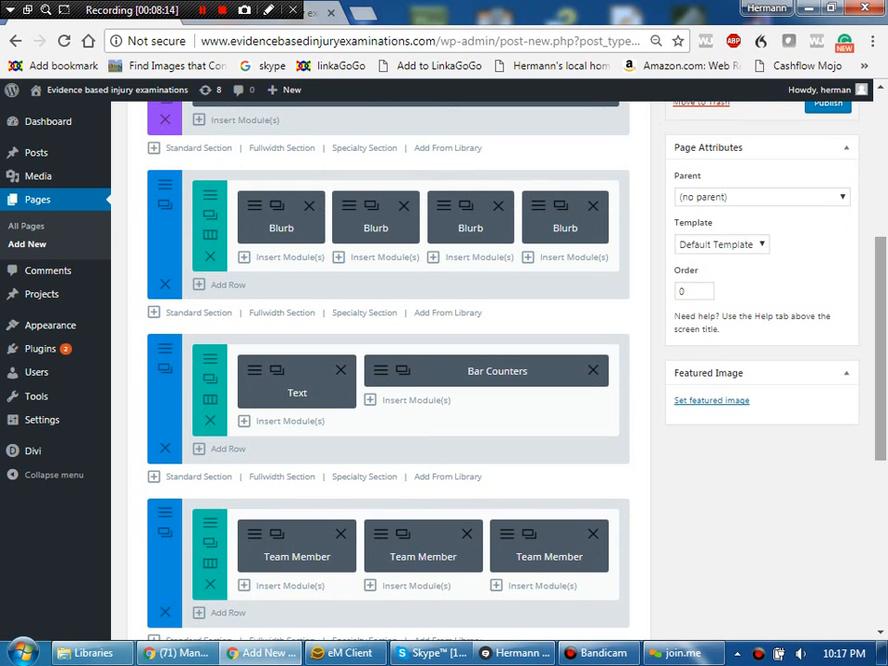
pyautogui.scroll(-3, 389, 370)
pyautogui.moveTo(881, 449); pyautogui.dragTo(880, 203)
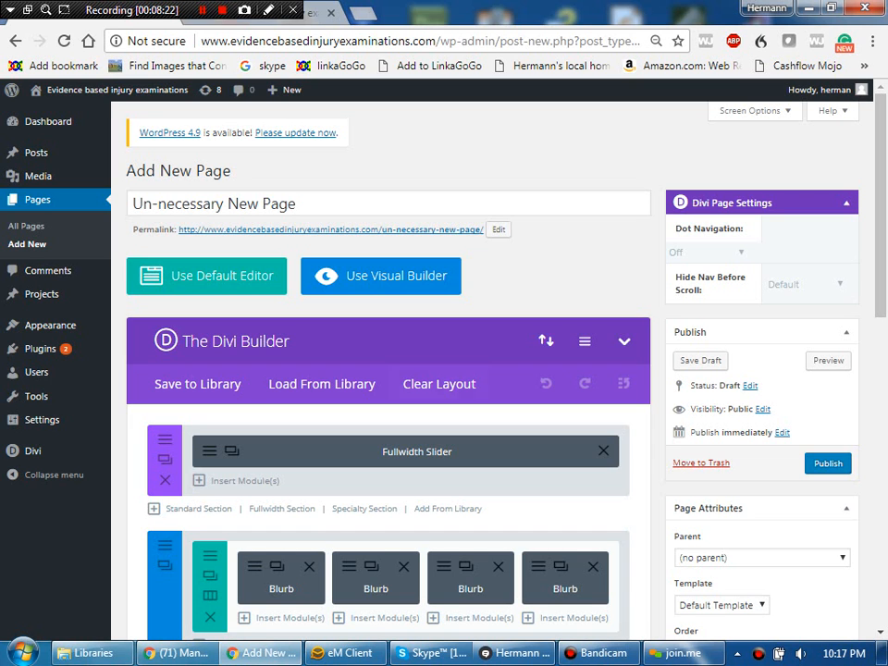
pyautogui.click(293, 202)
pyautogui.hotkey('ctrl', 'a')
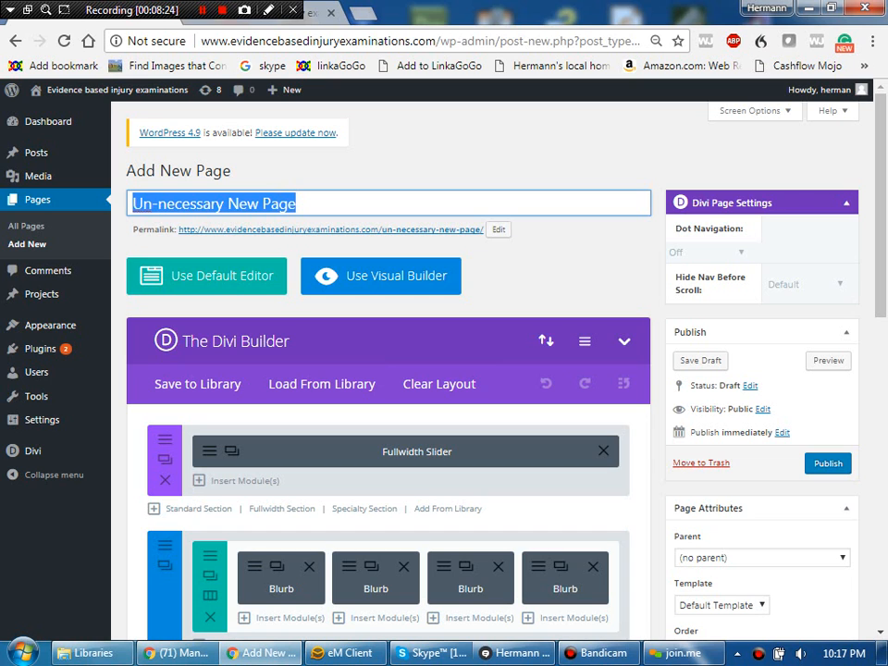
pyautogui.write('About Us')
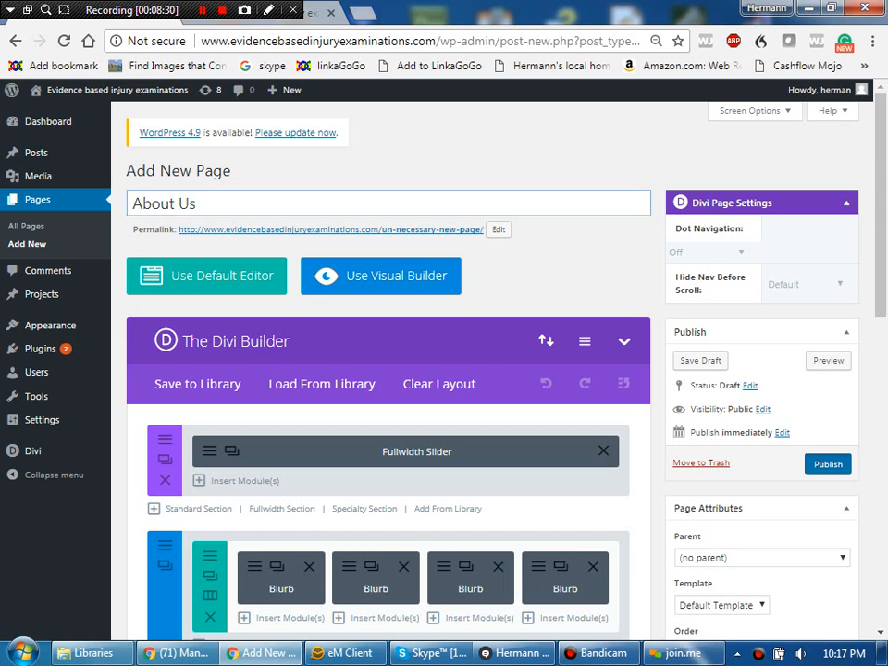
pyautogui.press('Return')
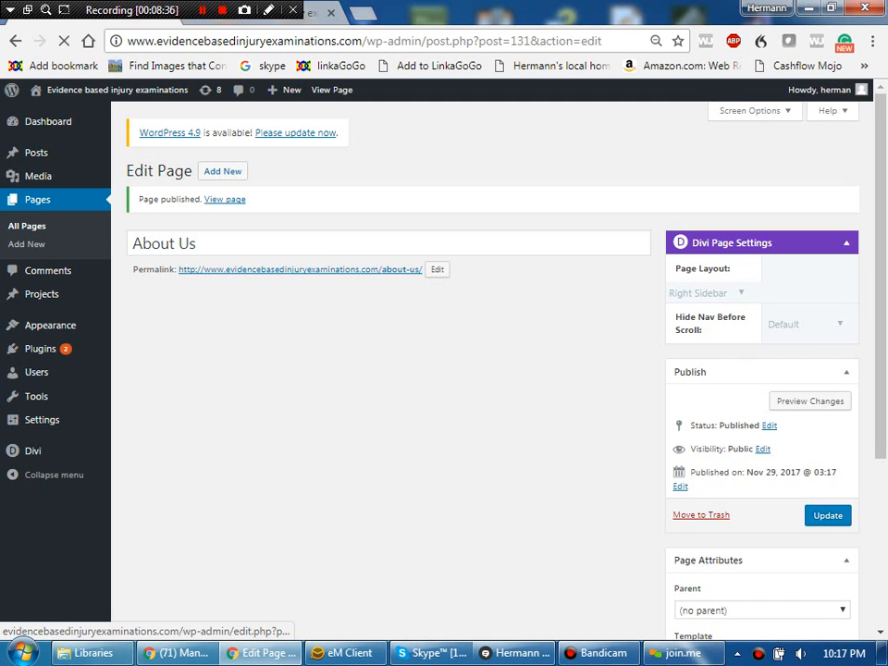
# Check the Pages list, reload the live site, and open the About Us page to review it from the header to the footer.
pyautogui.click(37, 200)
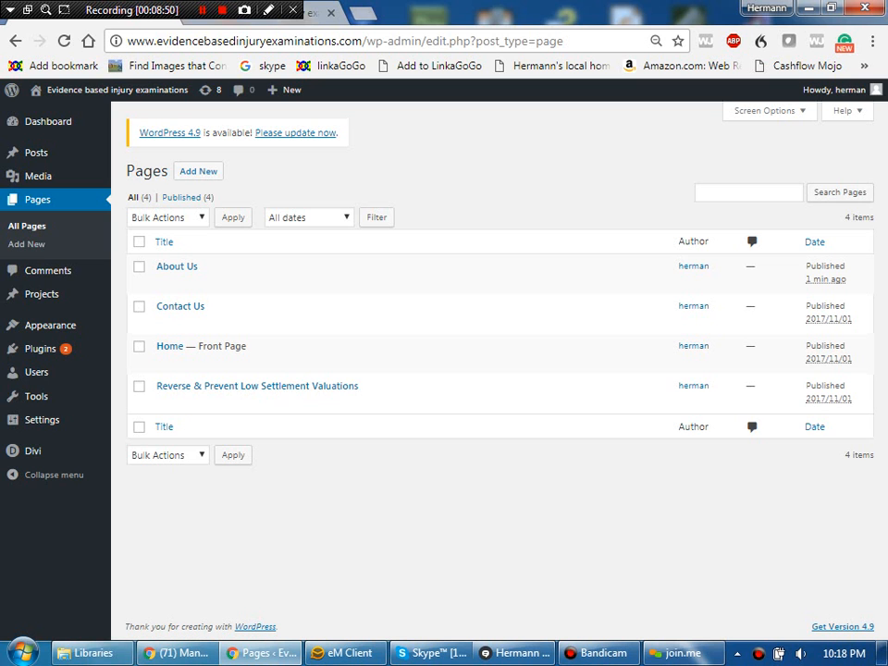
pyautogui.click(314, 14)
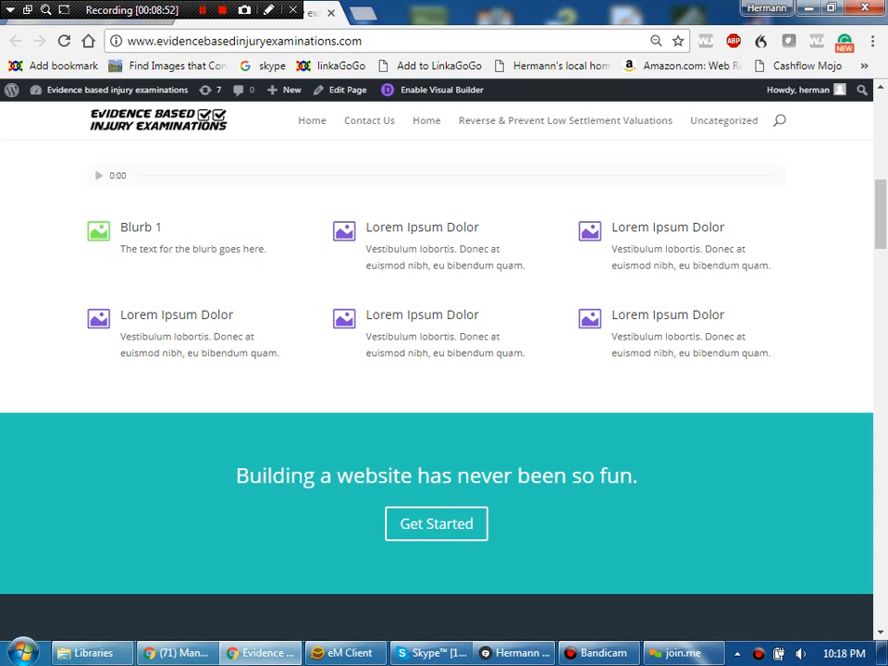
pyautogui.click(64, 41)
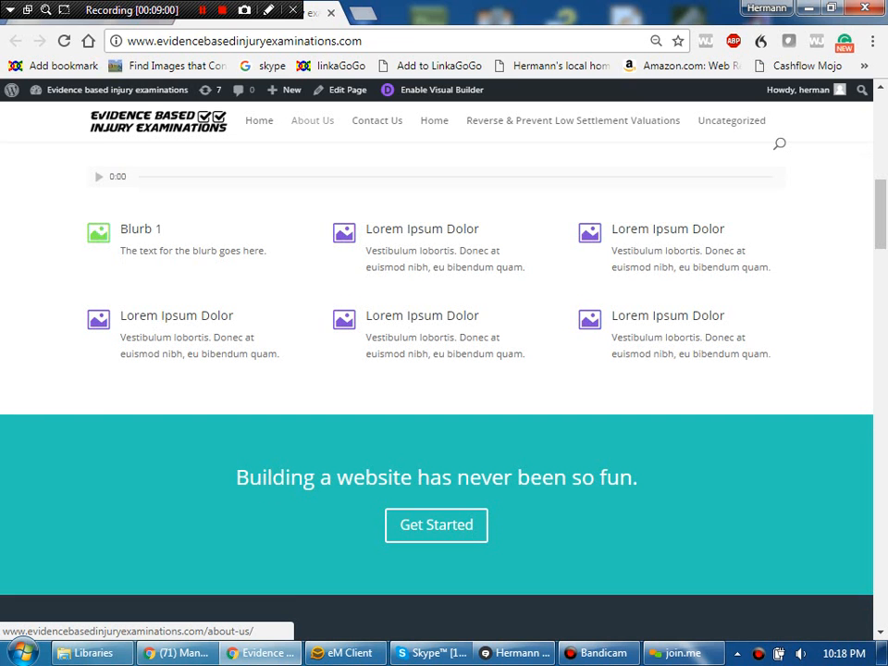
pyautogui.click(312, 120)
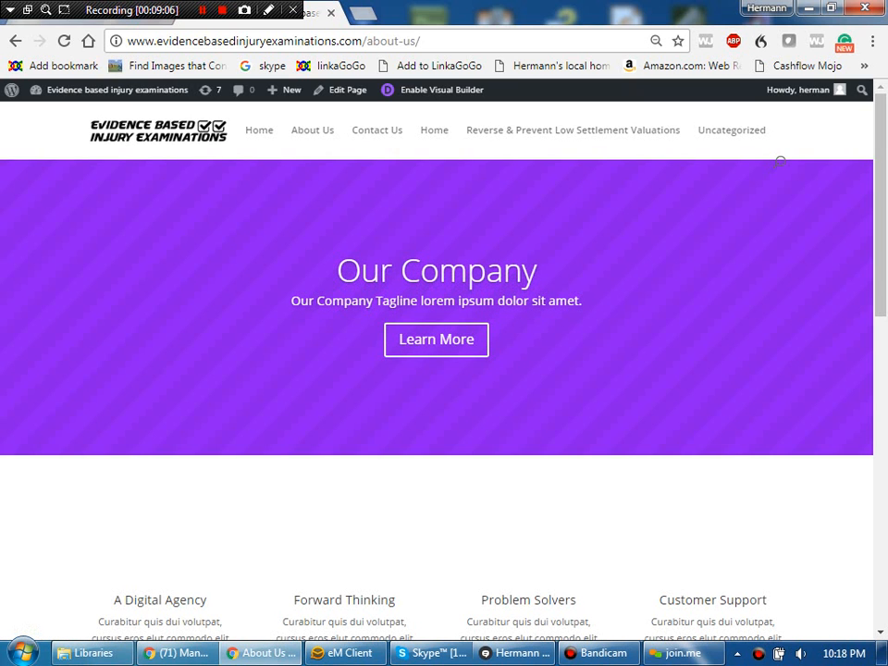
pyautogui.scroll(-3, 779, 157)
pyautogui.scroll(2, 780, 148)
pyautogui.scroll(1, 780, 148)
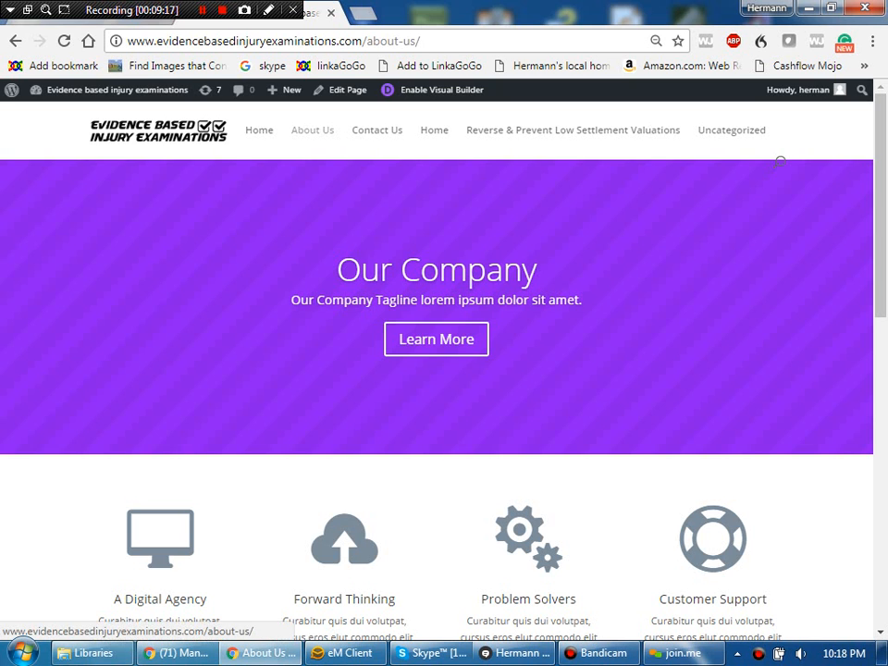
pyautogui.scroll(-4, 444, 370)
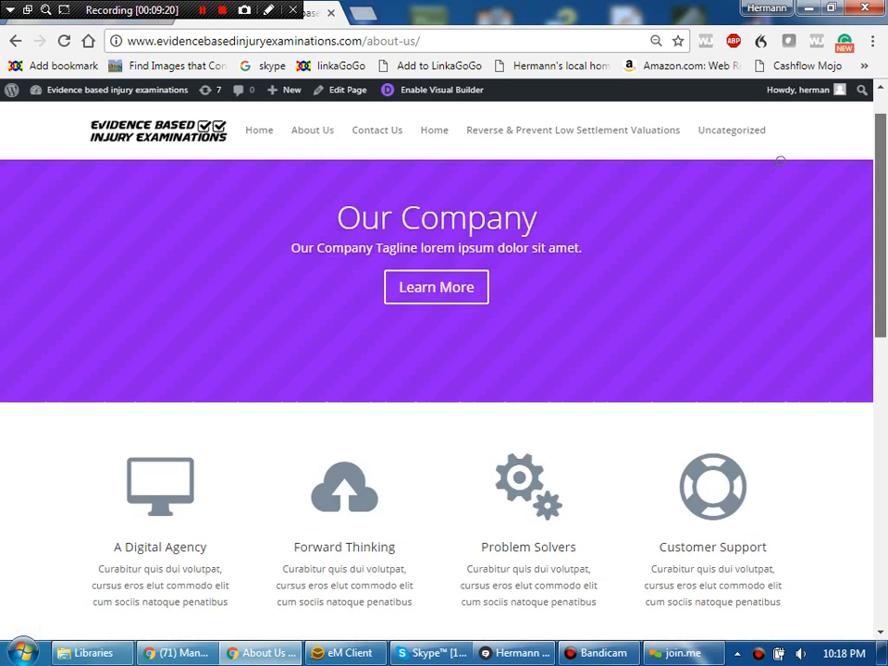
pyautogui.scroll(-5, 444, 370)
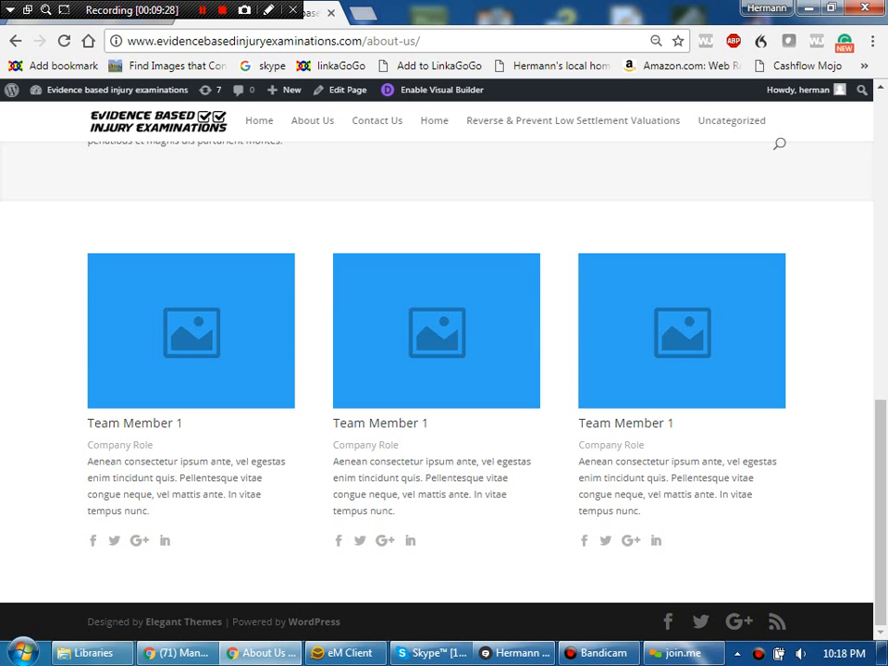
pyautogui.scroll(7, 444, 370)
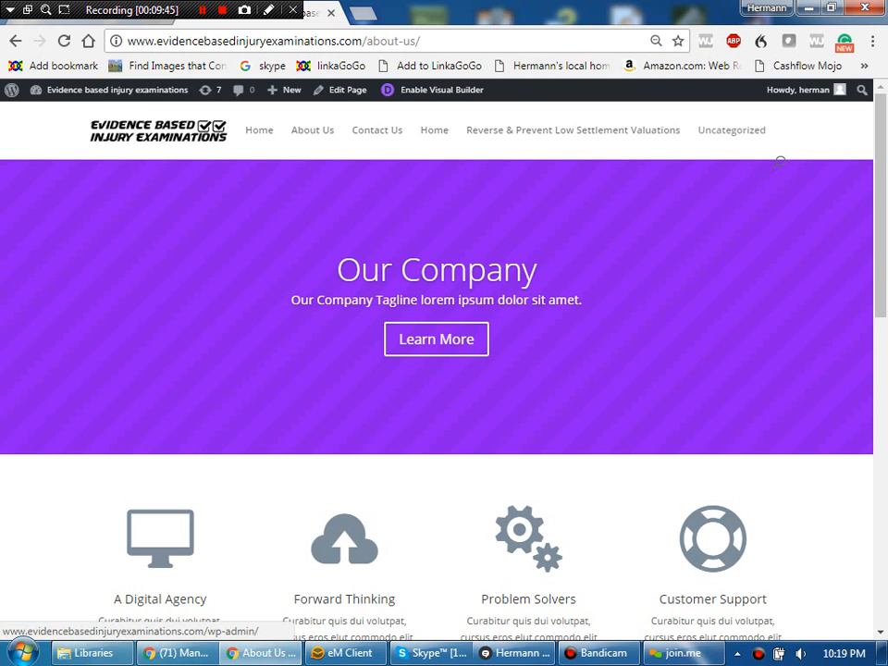
# Go back to the WordPress admin and create a new navigation menu named "Main Menu".
pyautogui.click(16, 41)
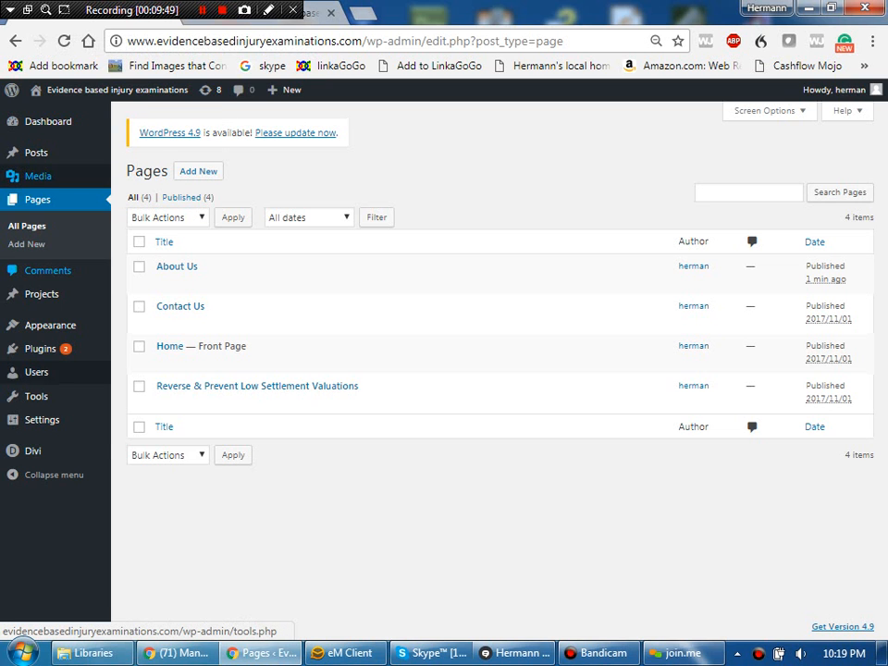
pyautogui.moveTo(37, 396)
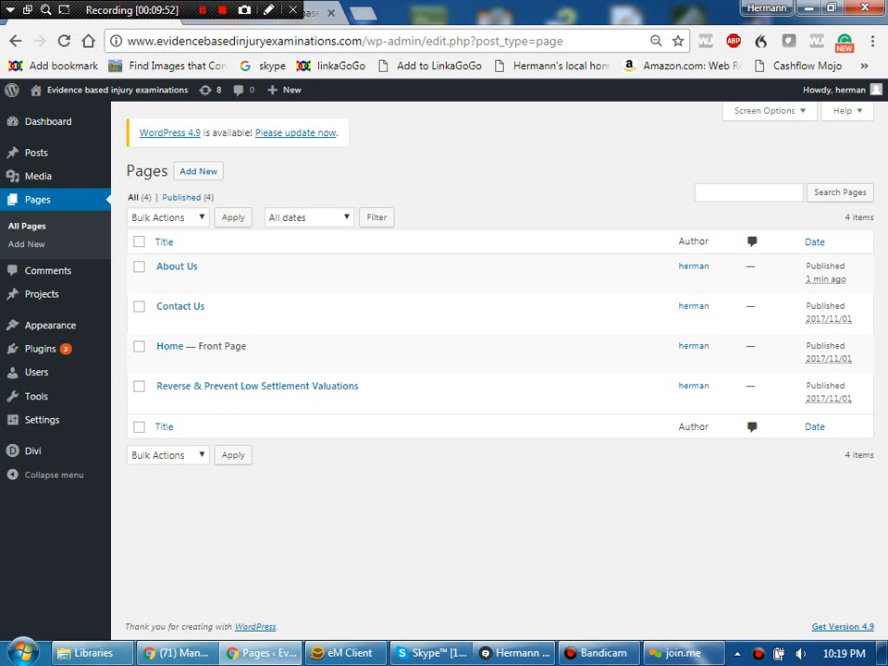
pyautogui.moveTo(41, 419)
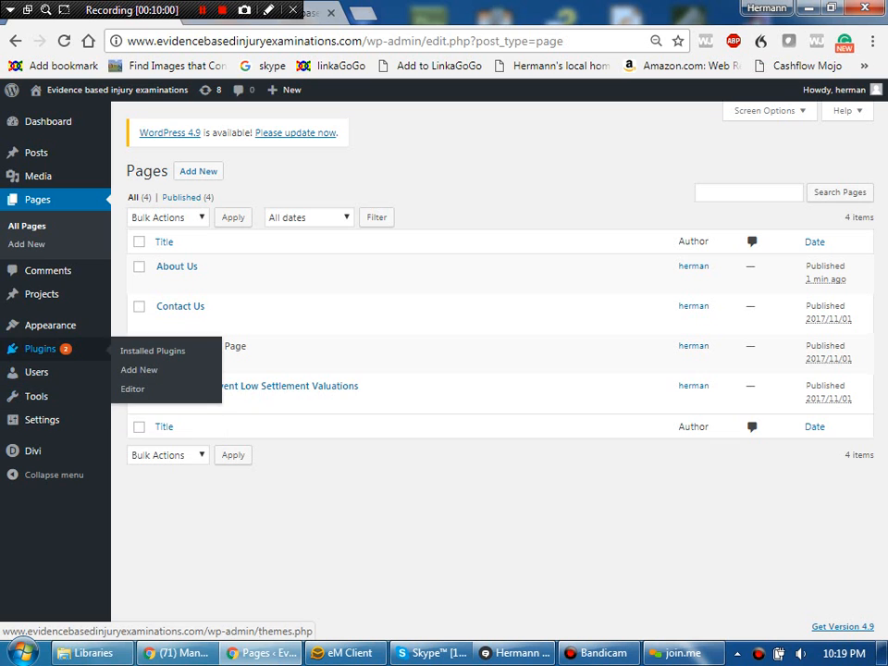
pyautogui.moveTo(50, 324)
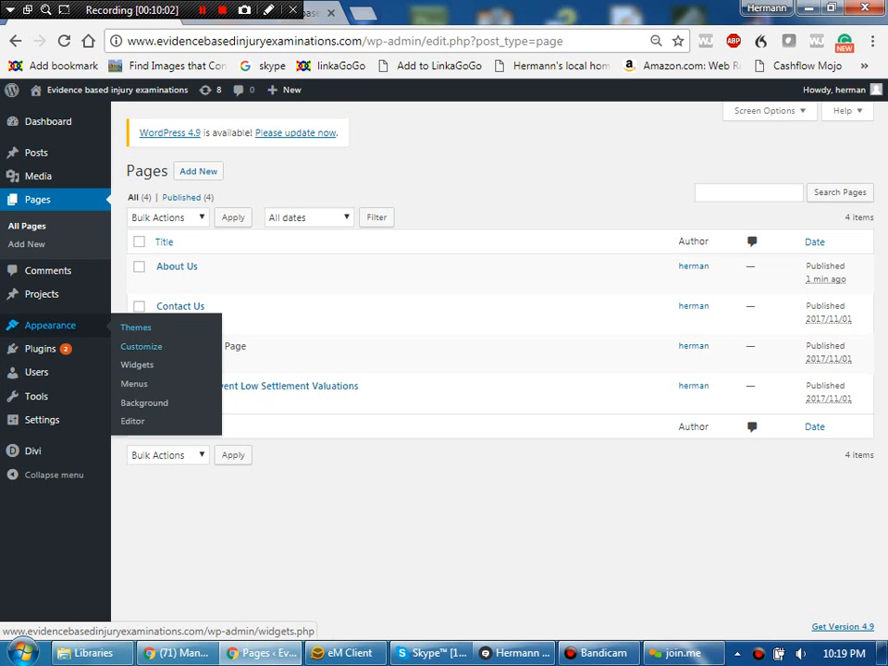
pyautogui.click(133, 382)
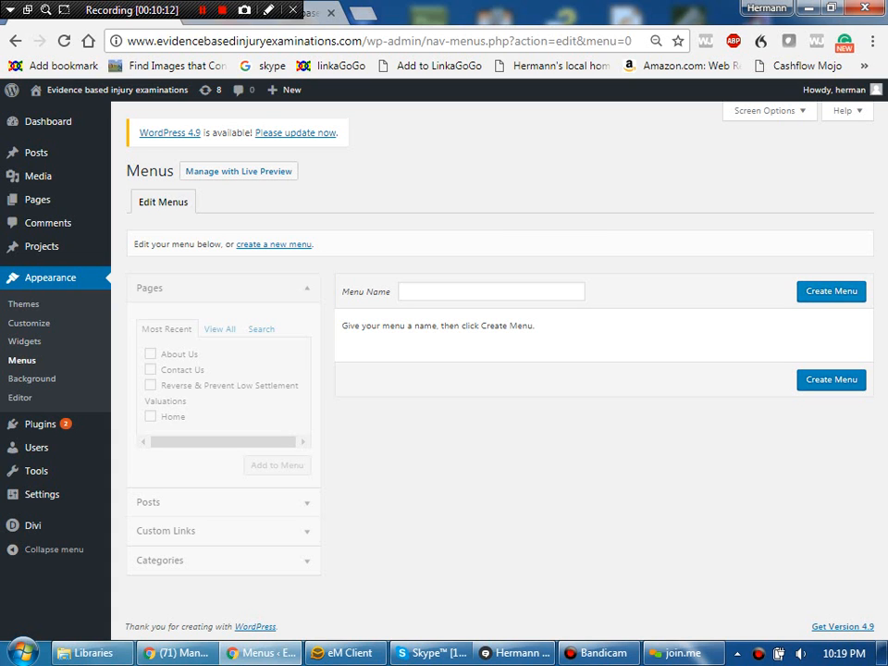
pyautogui.click(463, 292)
pyautogui.write('Maein')
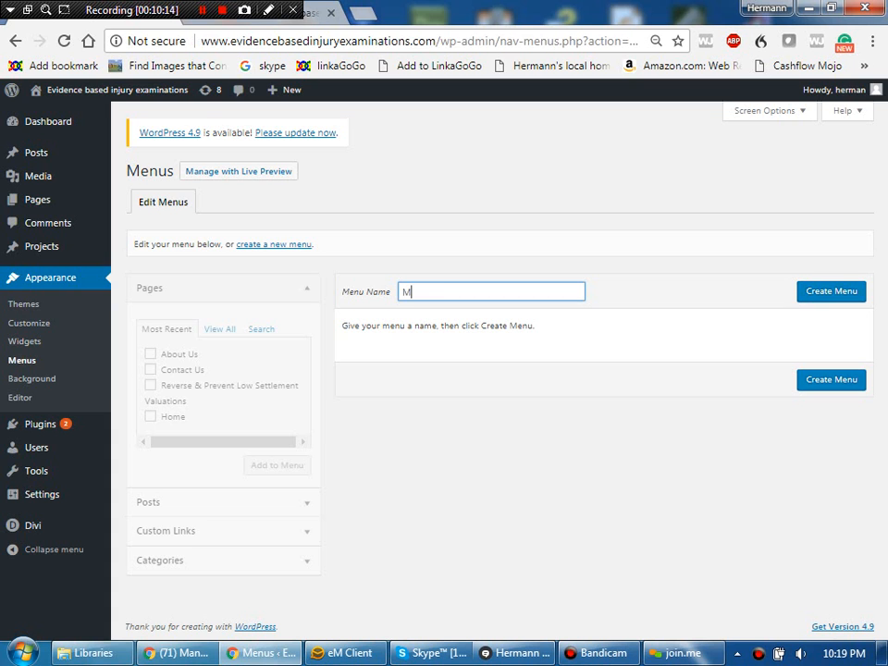
pyautogui.press('BackSpace')
pyautogui.press('BackSpace')
pyautogui.press('BackSpace')
pyautogui.press('BackSpace')
pyautogui.write('in Menu')
pyautogui.press('Return')
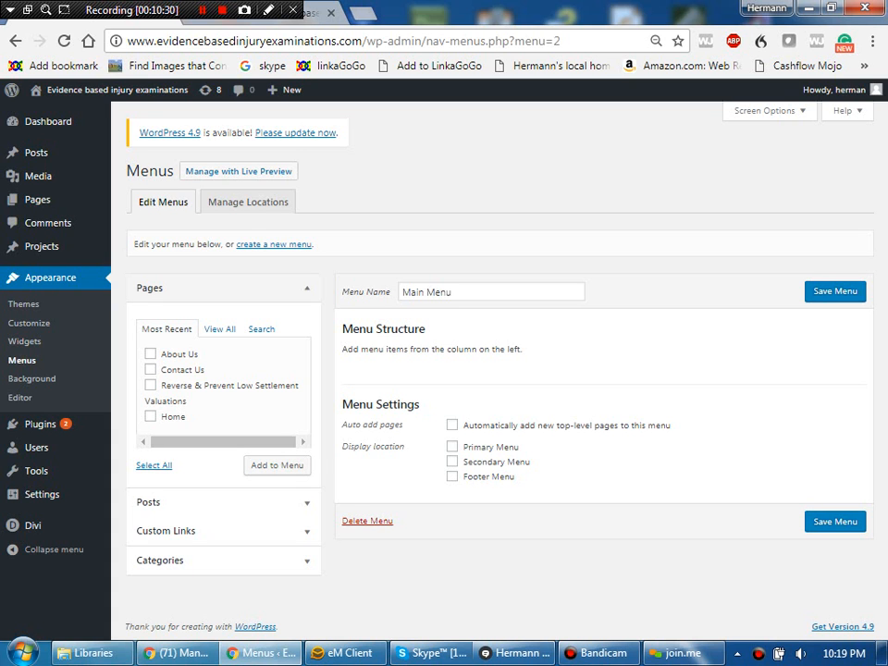
# Add all pages to the menu, ordered Home, Reverse & Prevent Low Settlement Valuations, About Us, with Contact Us nested under About Us.
pyautogui.click(154, 466)
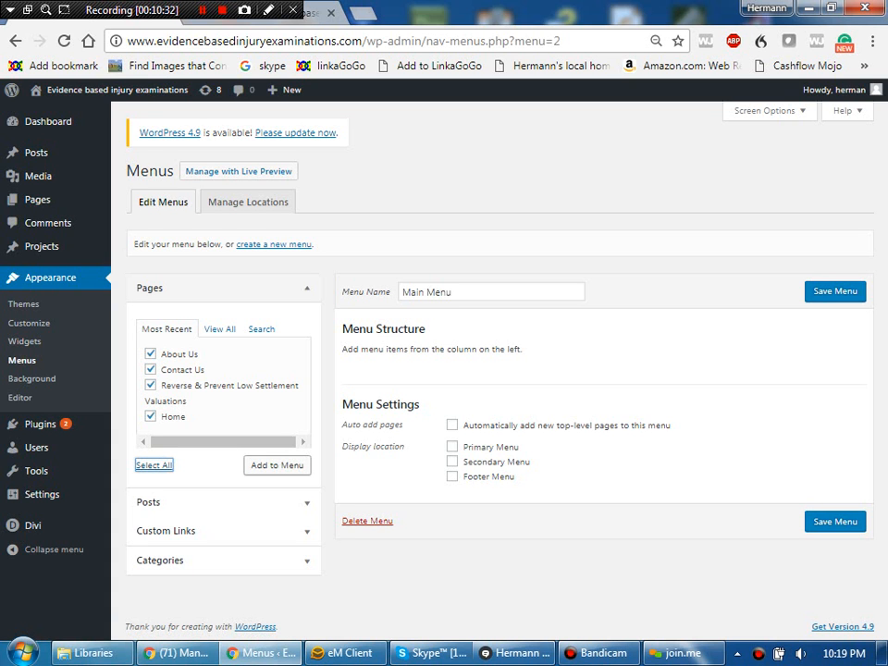
pyautogui.click(278, 465)
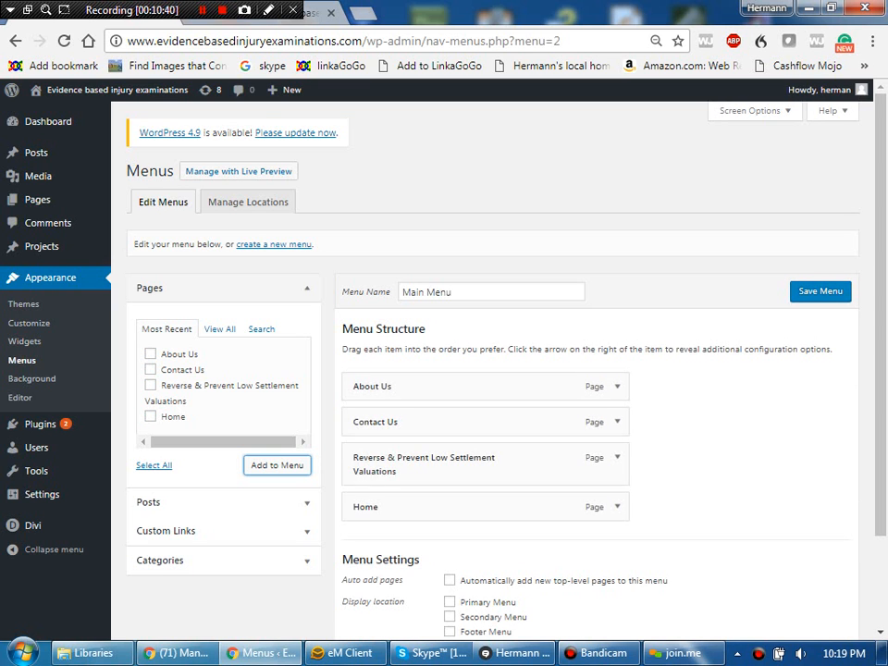
pyautogui.moveTo(416, 507); pyautogui.dragTo(410, 379)
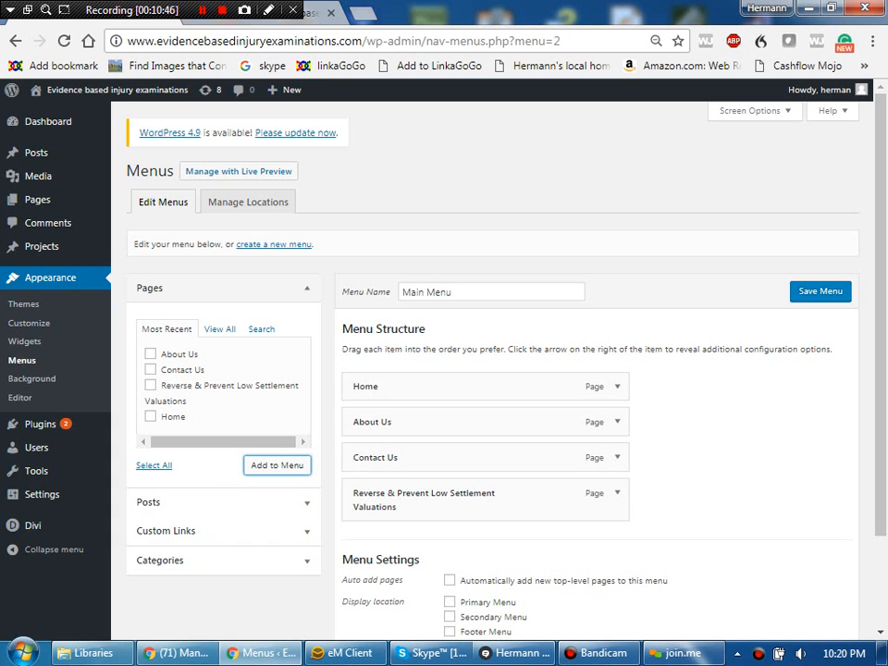
pyautogui.moveTo(411, 457); pyautogui.dragTo(433, 444)
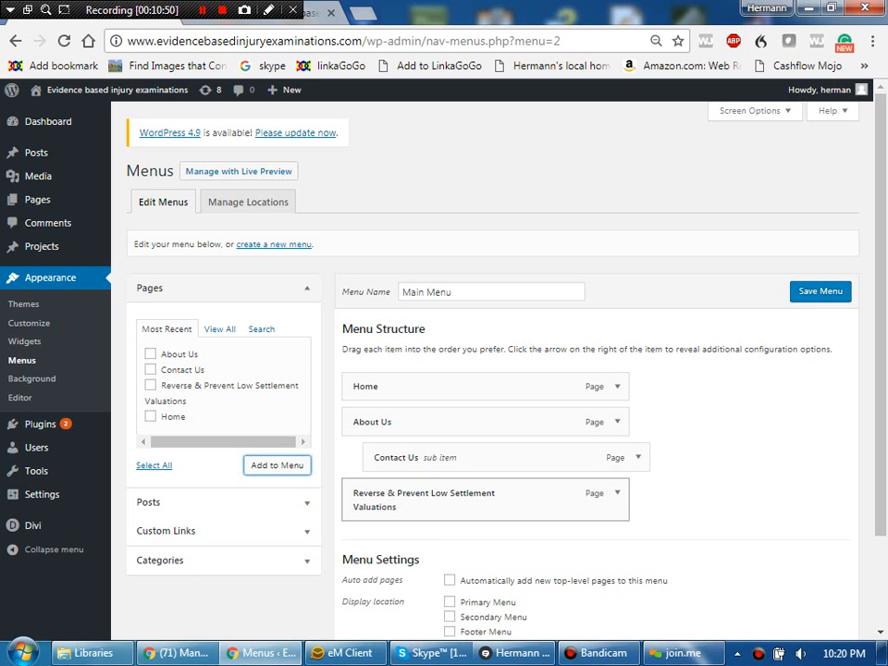
pyautogui.moveTo(426, 497); pyautogui.dragTo(428, 418)
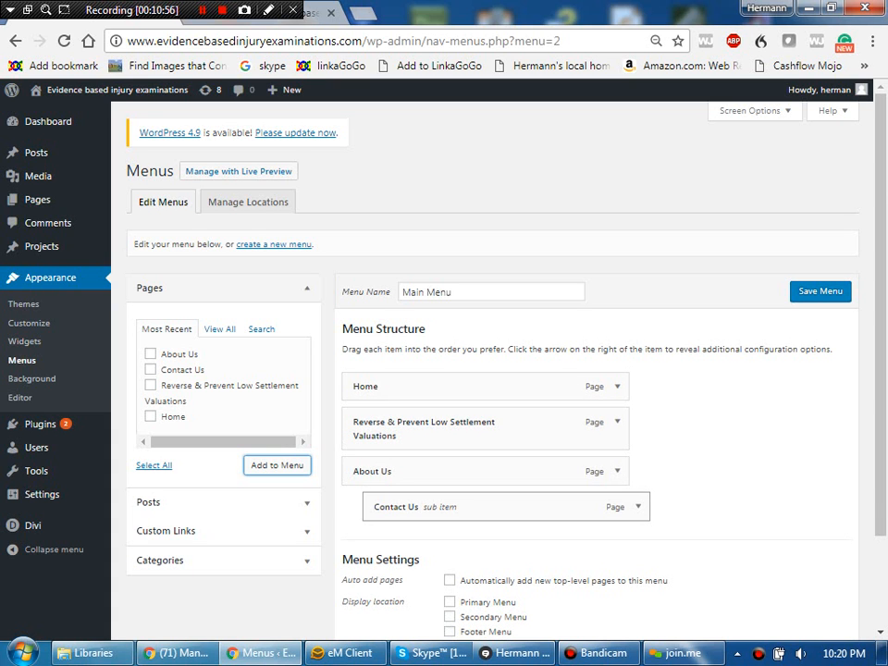
# Set the menu to automatically add new top-level pages, assign it to the Primary Menu location, and save it.
pyautogui.scroll(-3, 499, 370)
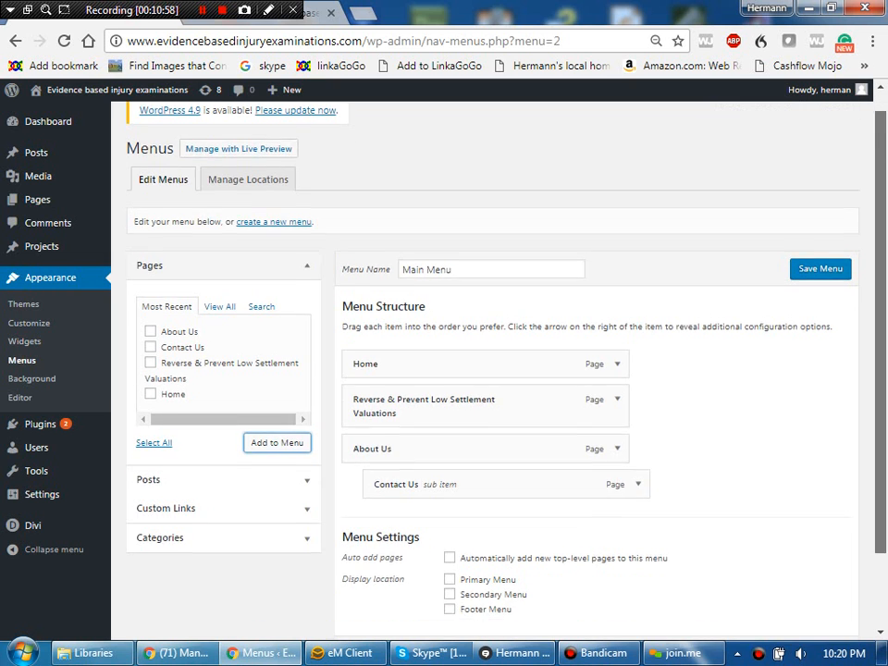
pyautogui.click(449, 466)
pyautogui.click(449, 488)
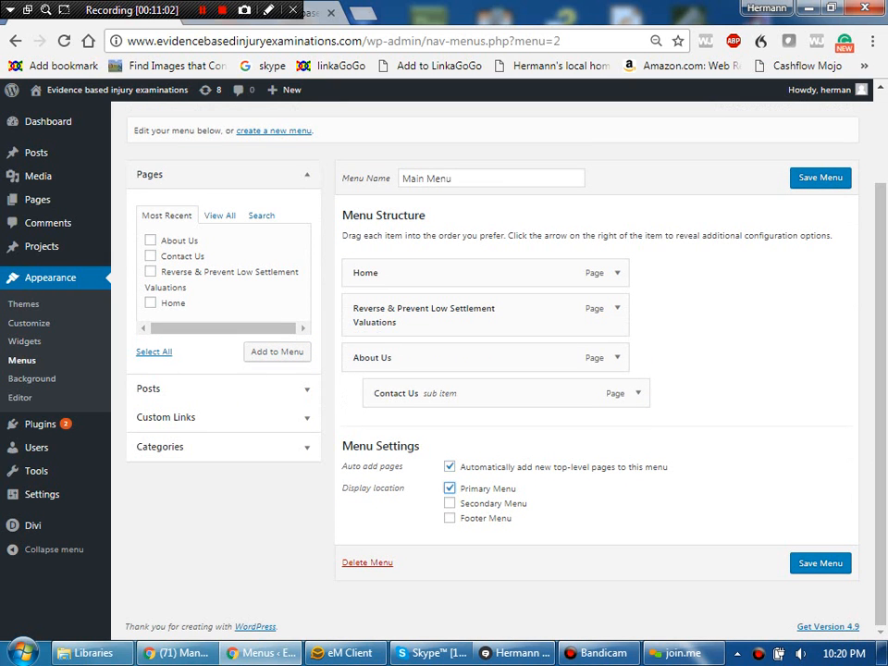
pyautogui.click(821, 563)
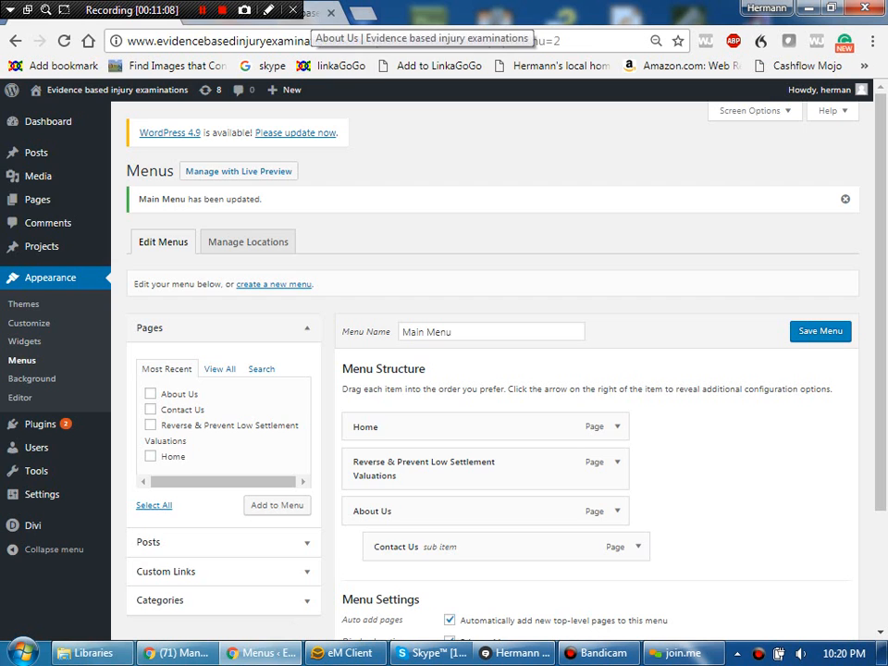
# Reload the live About Us page and check the header navigation, including the About Us submenu.
pyautogui.click(319, 13)
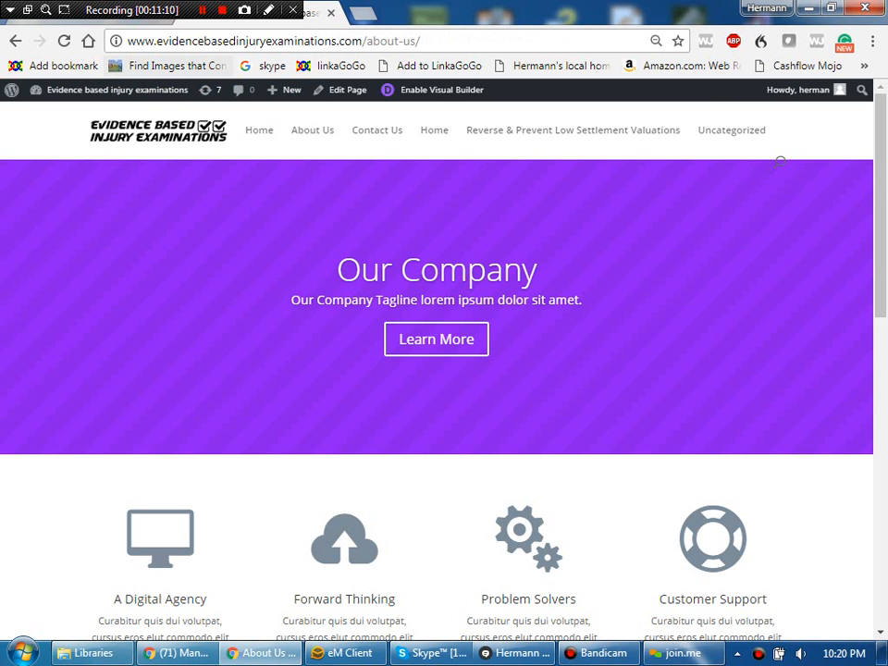
pyautogui.click(64, 41)
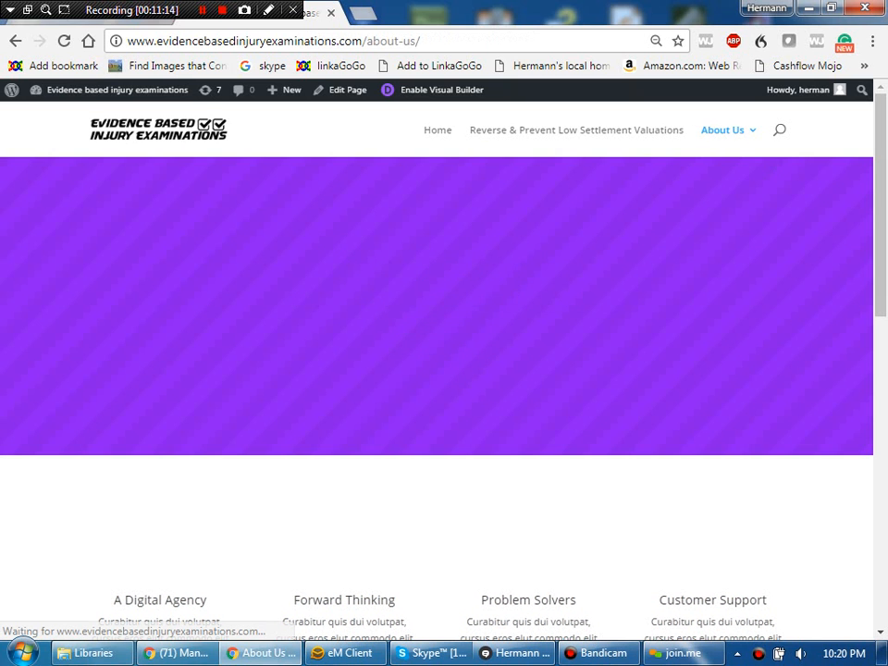
pyautogui.moveTo(722, 130)
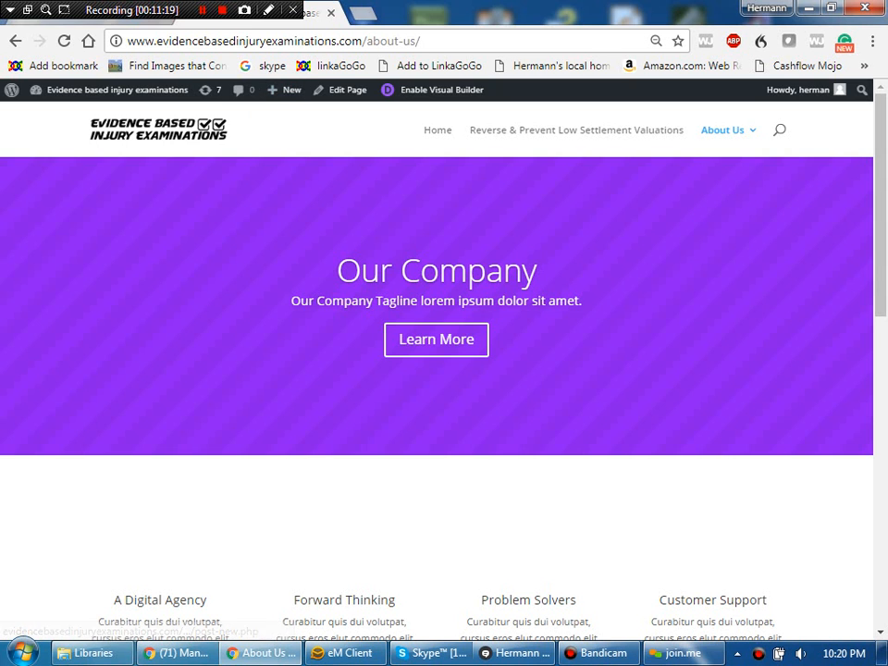
# Open the "Reverse & Prevent Low Settlement Valuations" page for editing, retitle it "Case Study", and update it.
pyautogui.click(16, 41)
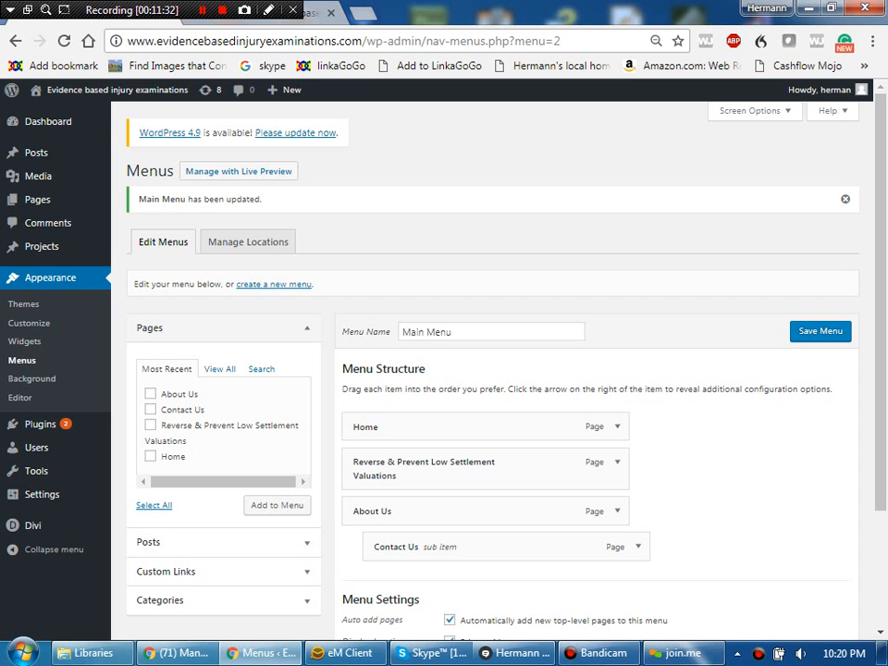
pyautogui.moveTo(37, 153)
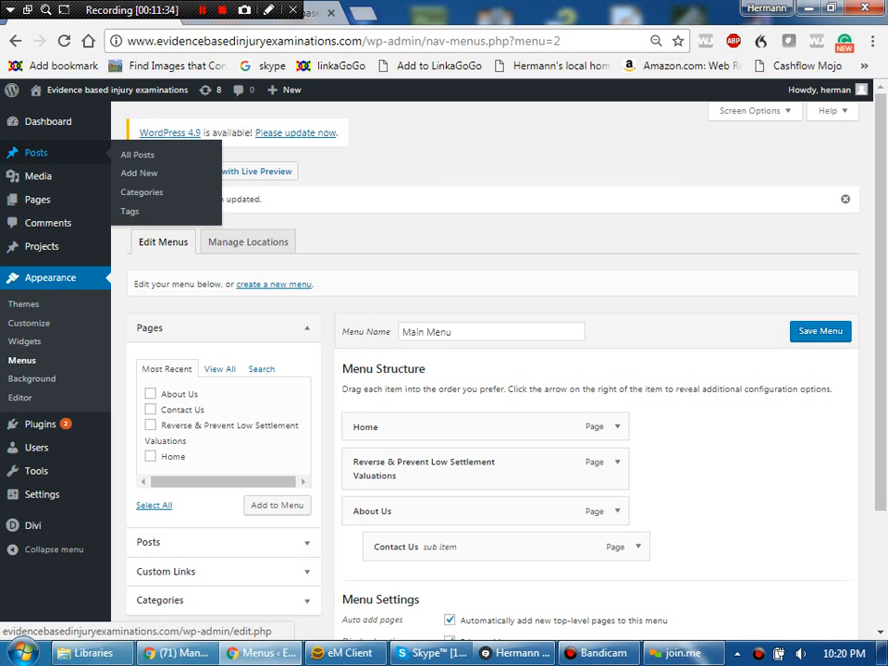
pyautogui.click(138, 202)
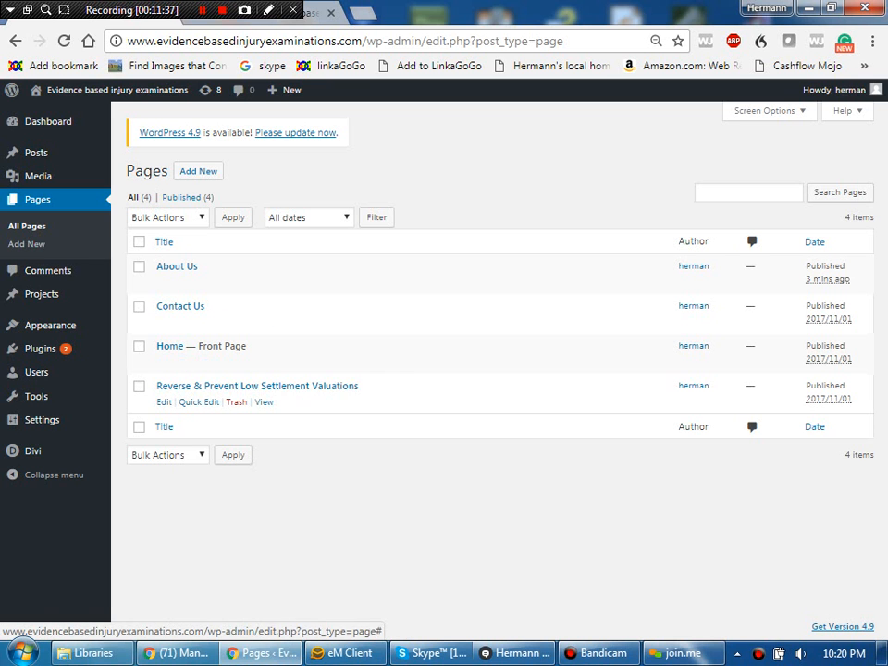
pyautogui.click(164, 401)
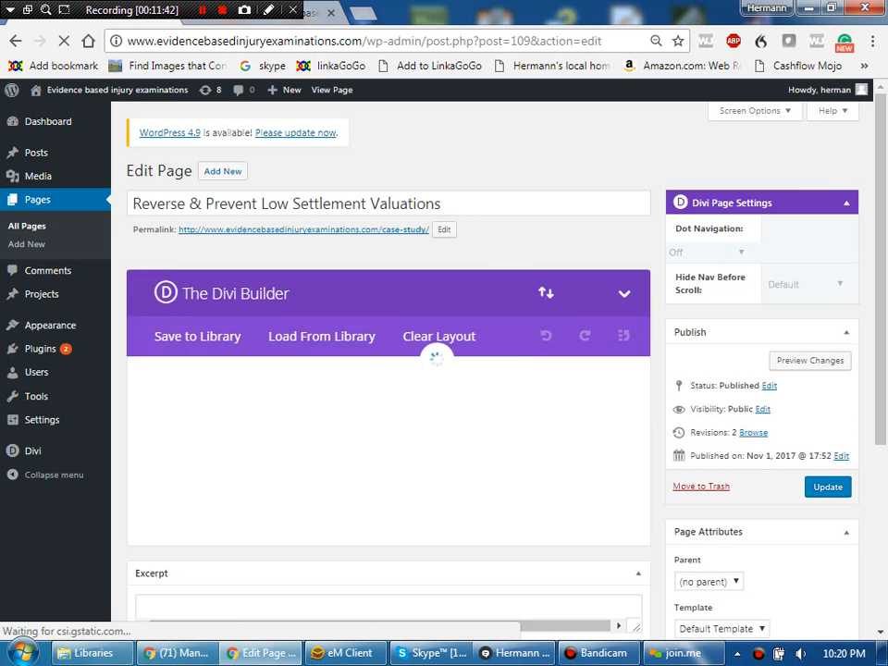
pyautogui.moveTo(442, 203); pyautogui.dragTo(188, 203)
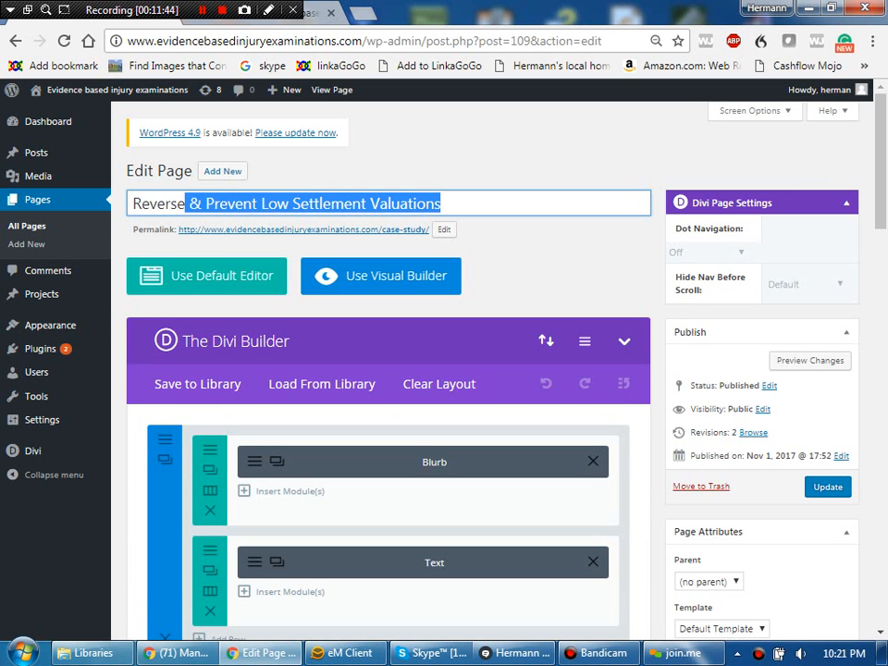
pyautogui.hotkey('ctrl', 'a')
pyautogui.write('CV')
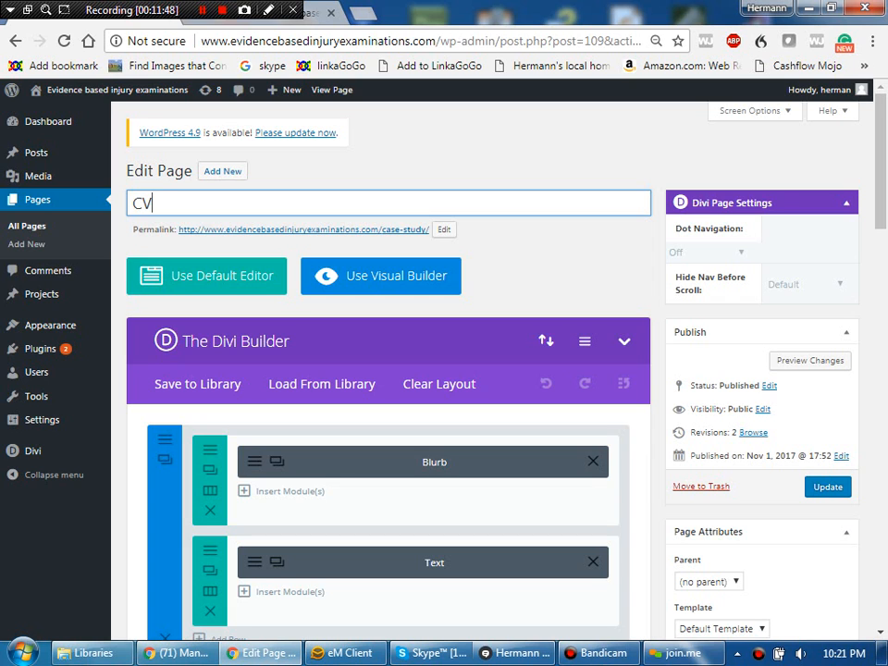
pyautogui.press('BackSpace')
pyautogui.write('ase Study')
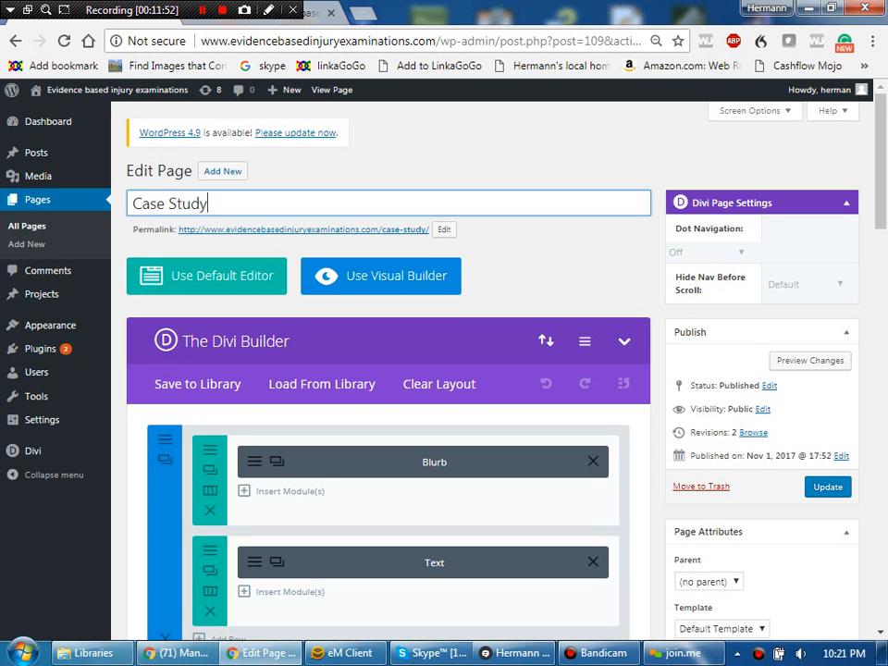
pyautogui.press('Return')
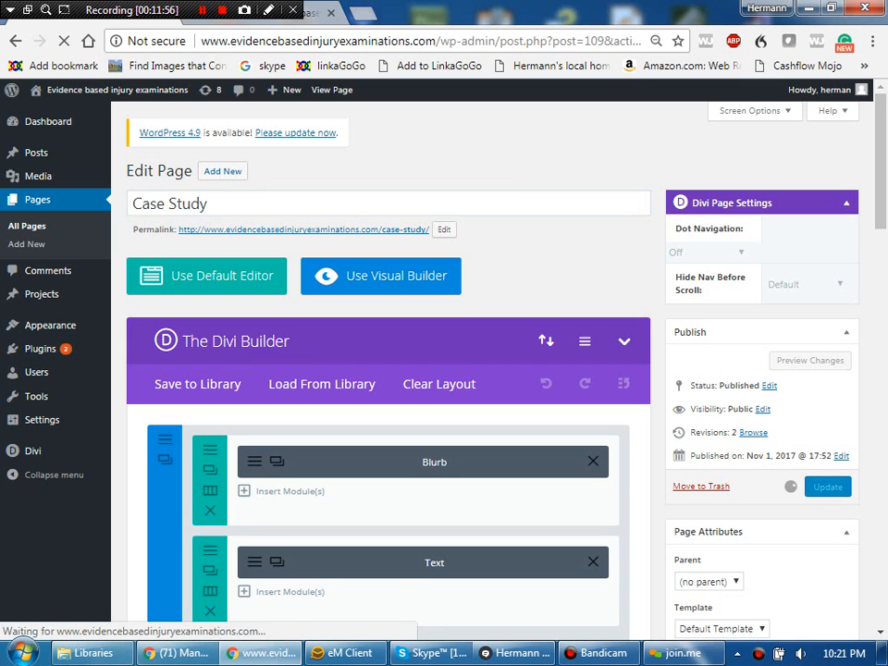
# Reload the live site and open the Case Study page from the header to review its content.
pyautogui.click(312, 14)
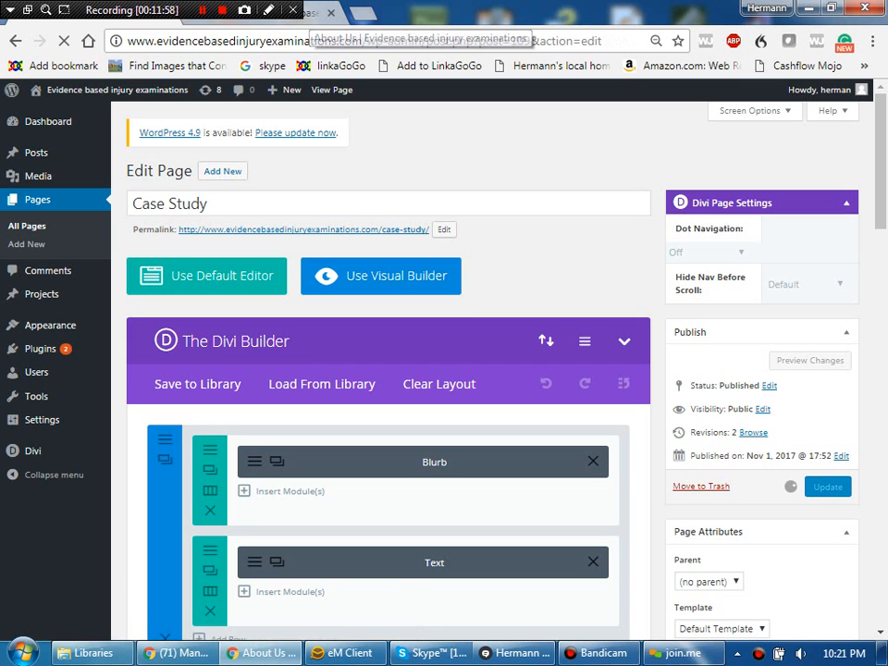
pyautogui.press('F5')
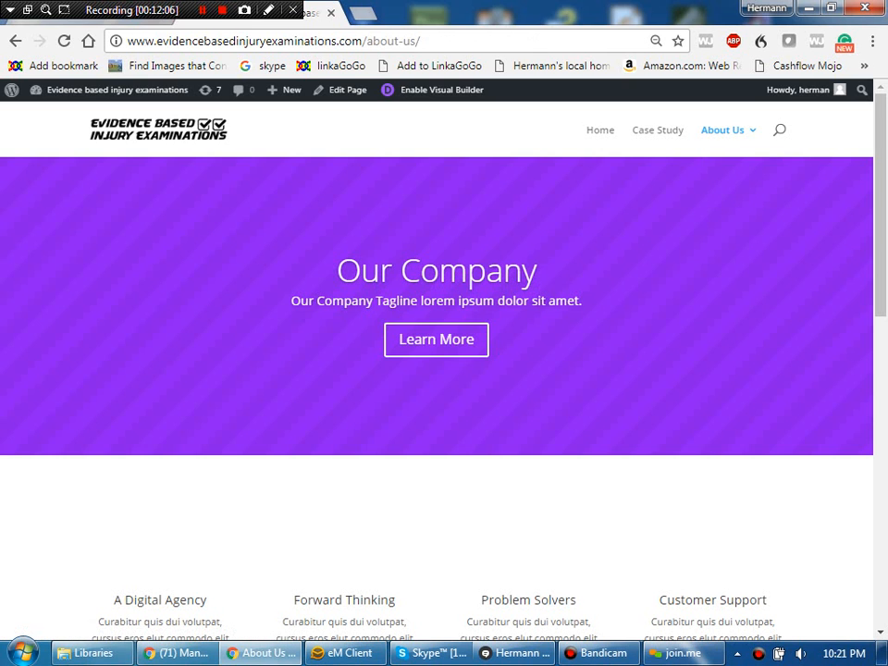
pyautogui.click(658, 130)
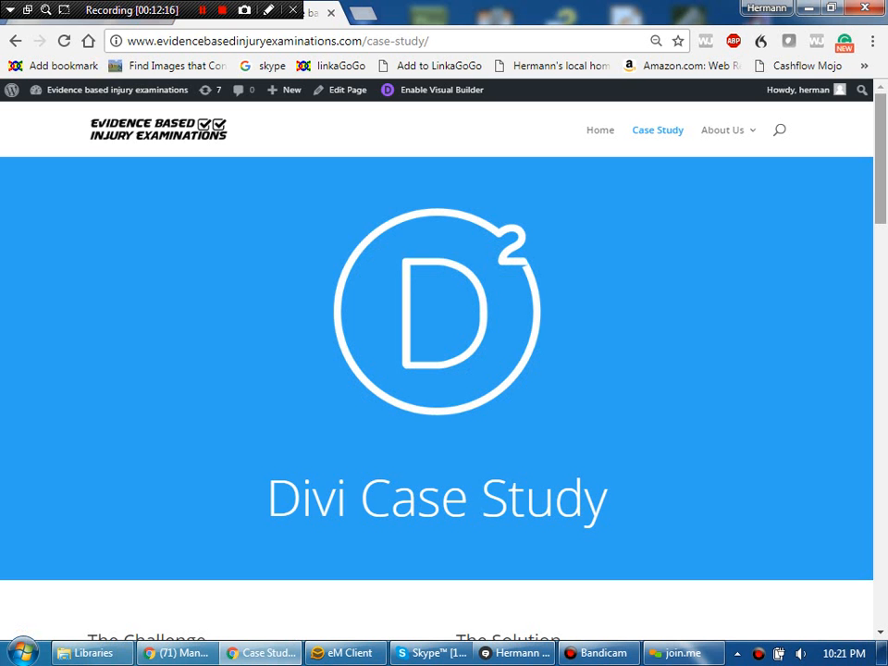
pyautogui.scroll(-3, 437, 370)
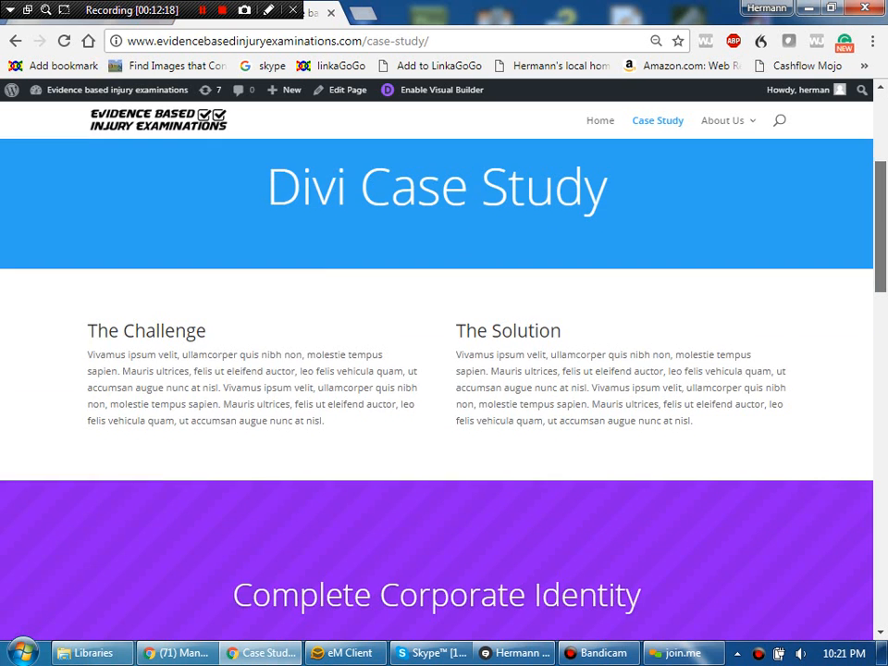
pyautogui.scroll(3, 437, 370)
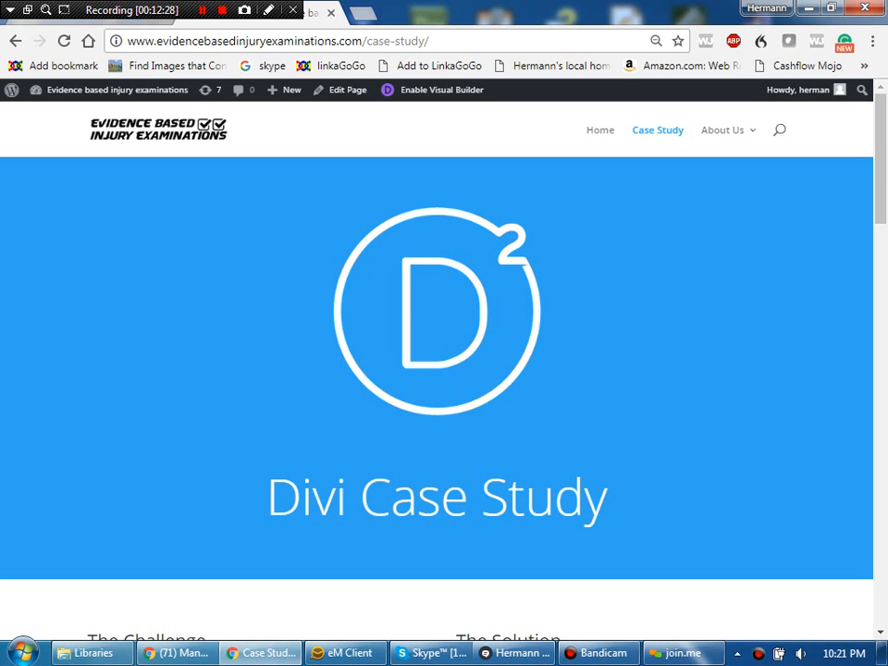
# Open the live Home page, look over its slider and blurb sections, and enable the Visual Builder on it.
pyautogui.click(601, 130)
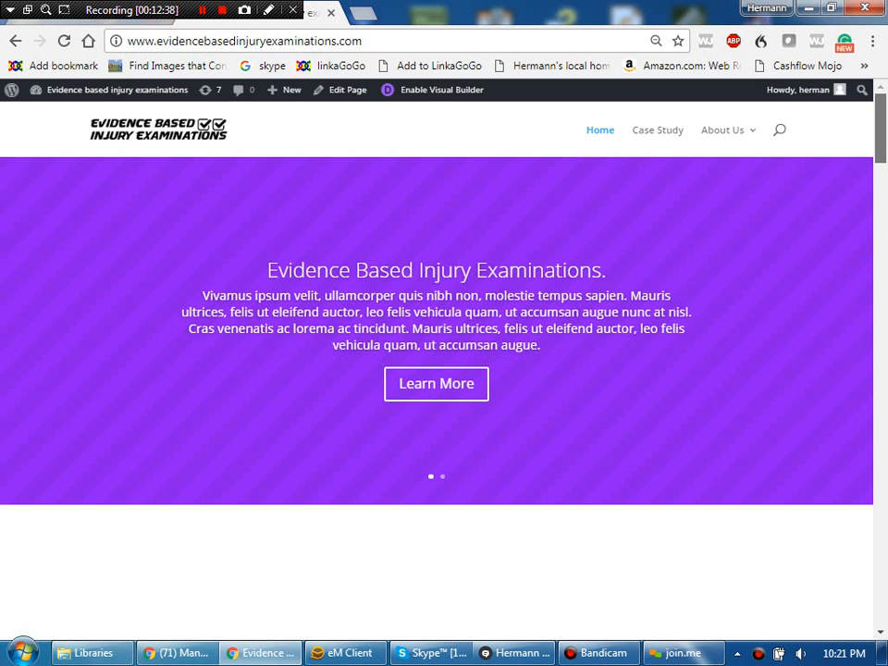
pyautogui.scroll(-1, 436, 370)
pyautogui.scroll(1, 437, 370)
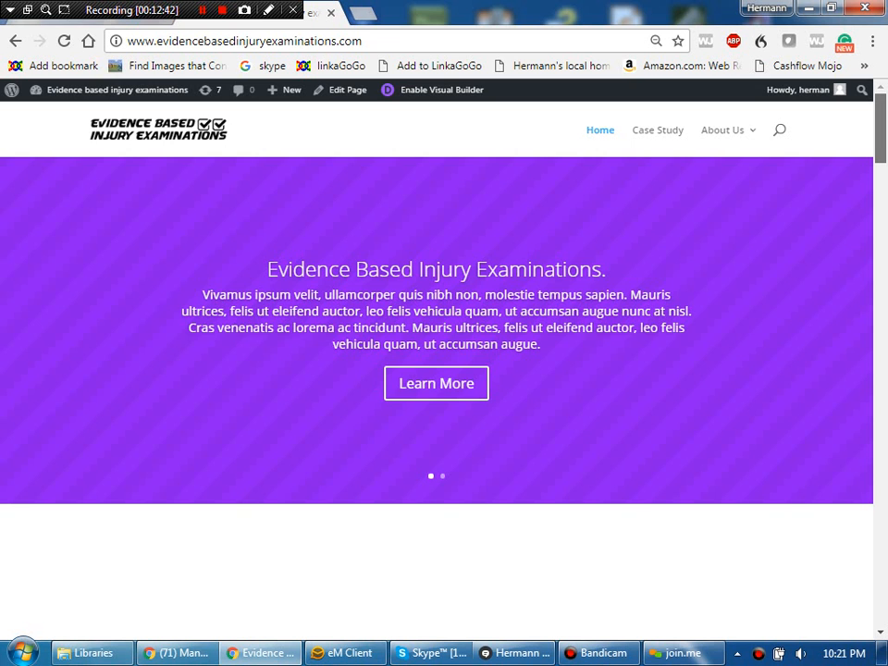
pyautogui.scroll(-5, 436, 370)
pyautogui.scroll(-2, 437, 370)
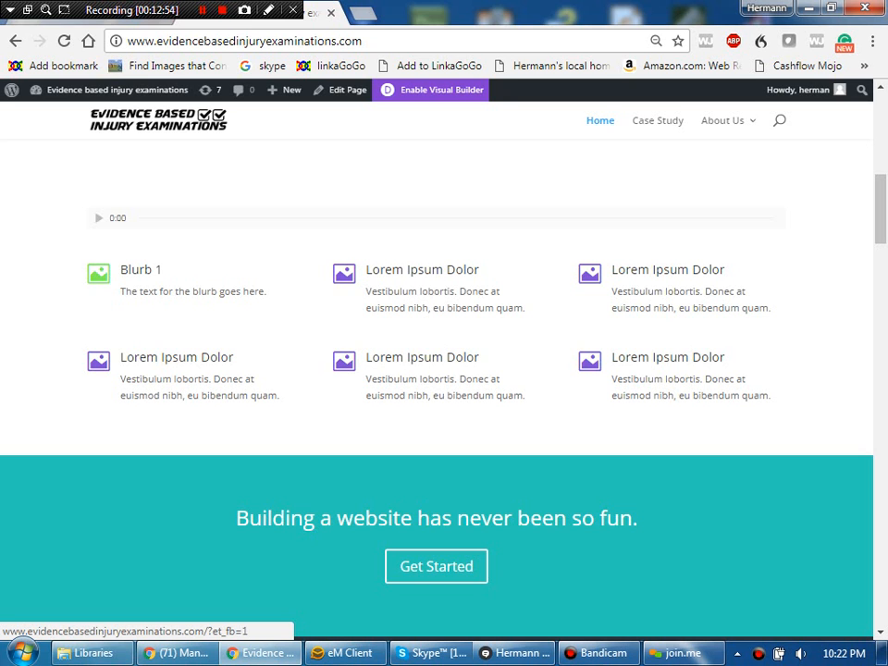
pyautogui.click(430, 89)
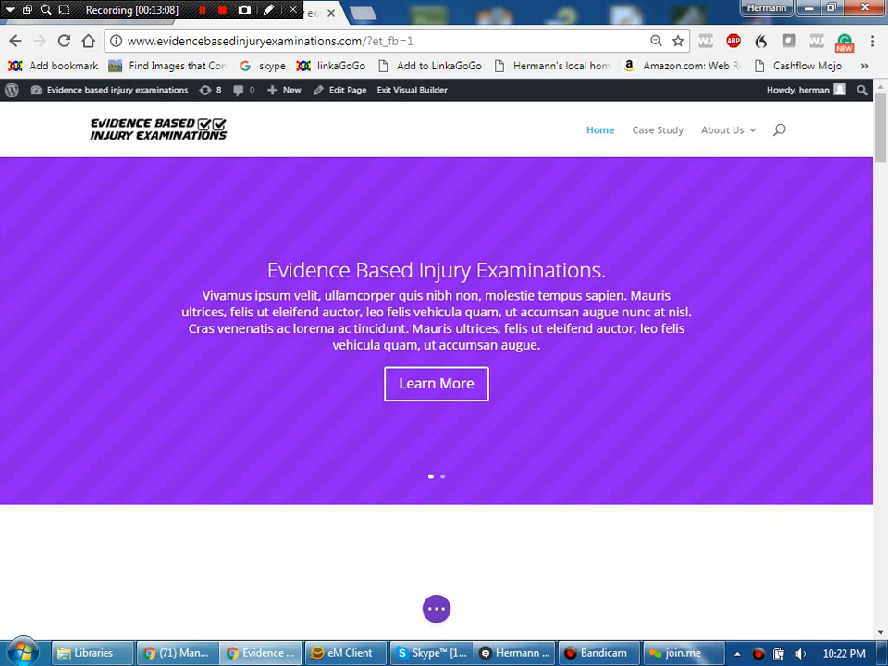
# Open the settings of the middle blurb in the upper row and set its title to "Blurb 2".
pyautogui.scroll(-8, 437, 370)
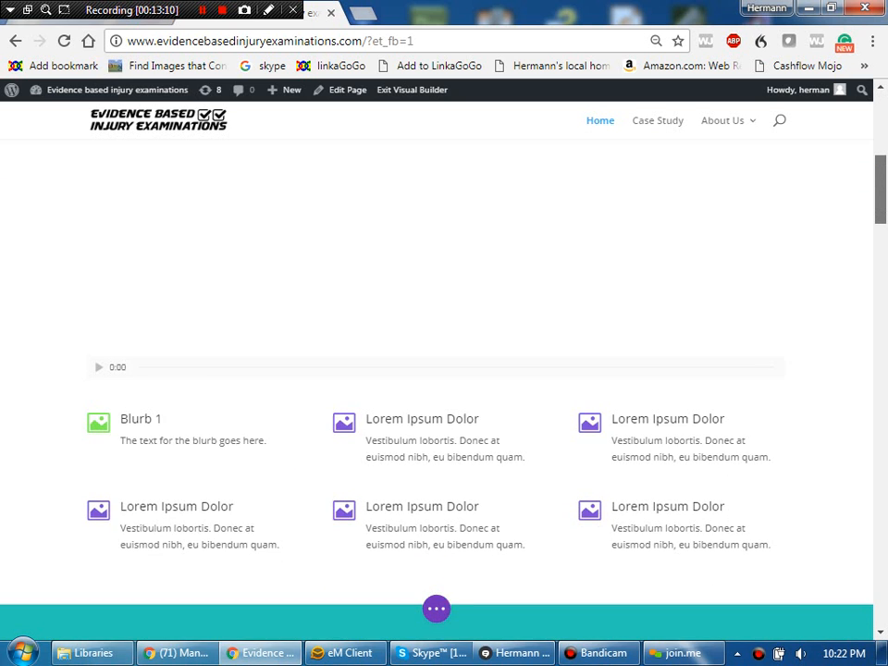
pyautogui.scroll(-1, 437, 268)
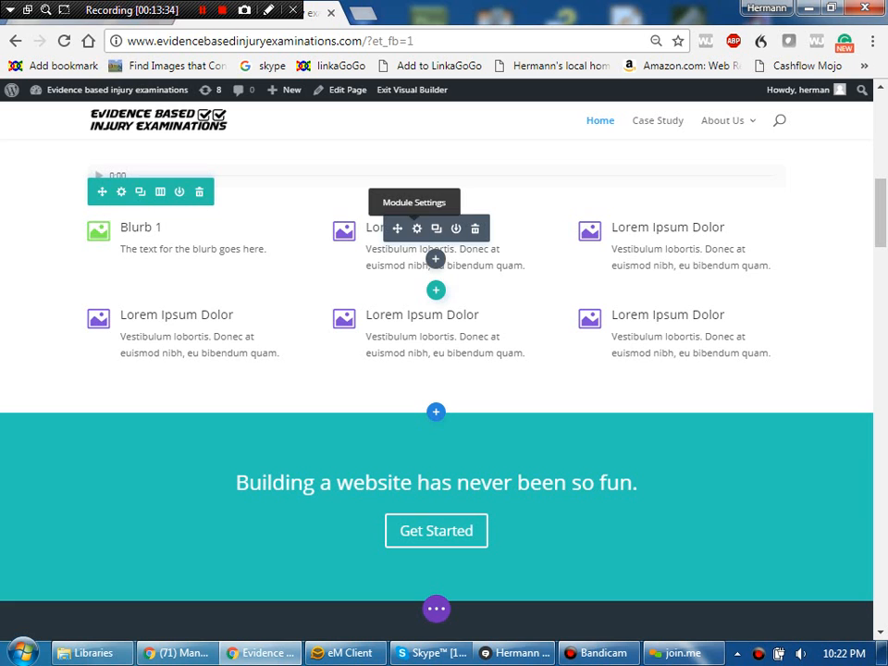
pyautogui.click(417, 228)
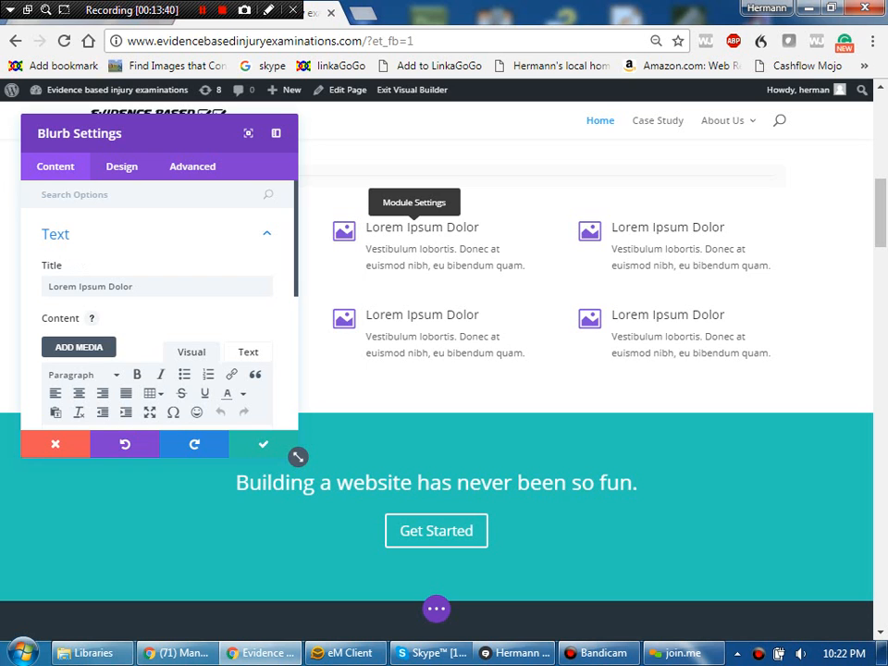
pyautogui.moveTo(134, 286); pyautogui.dragTo(46, 285)
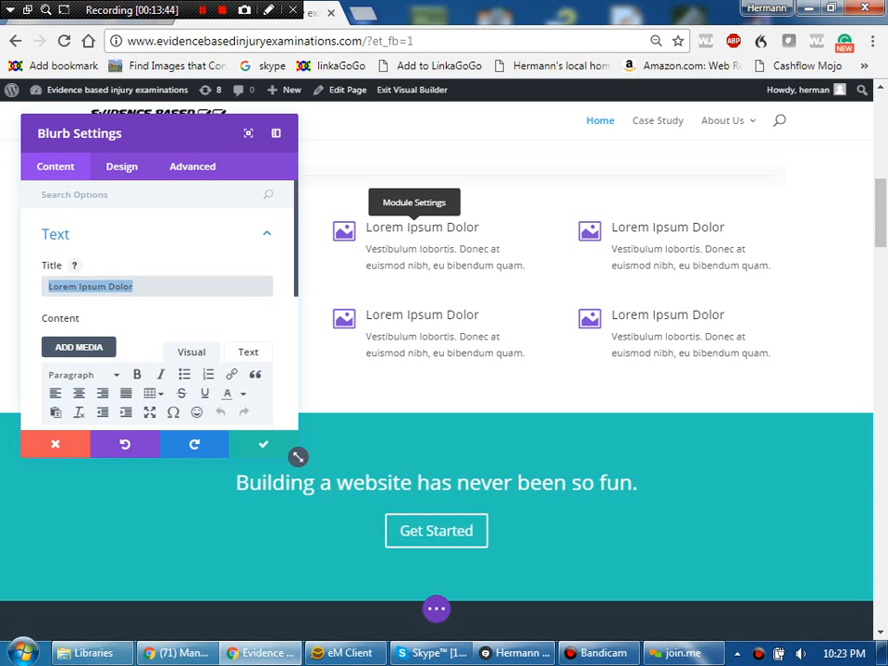
pyautogui.write('Blu')
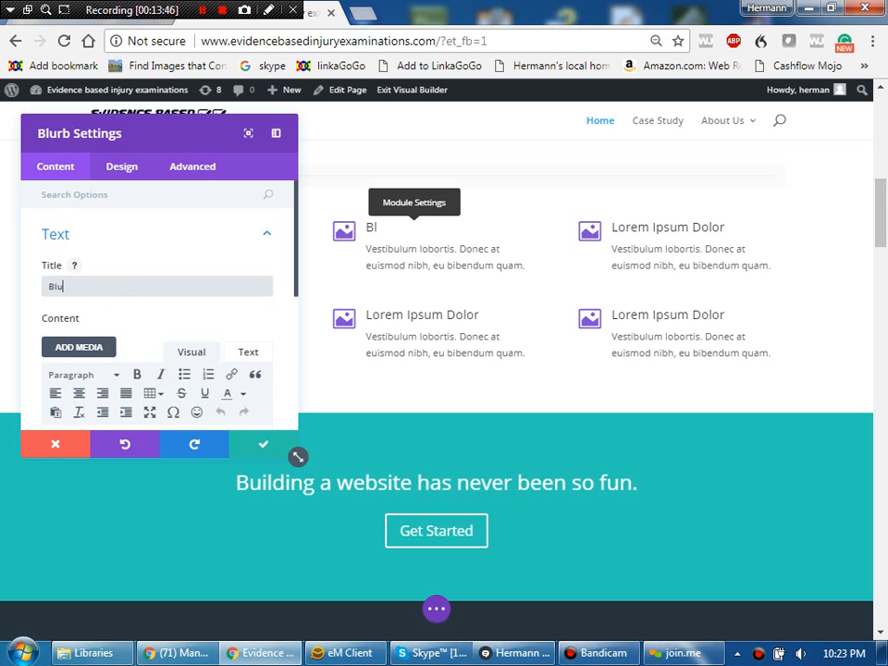
pyautogui.write('rb 2')
# Replace the body content of the Blurb 2 module with "Blurb 2 gets explained here.".
pyautogui.scroll(-4, 298, 457)
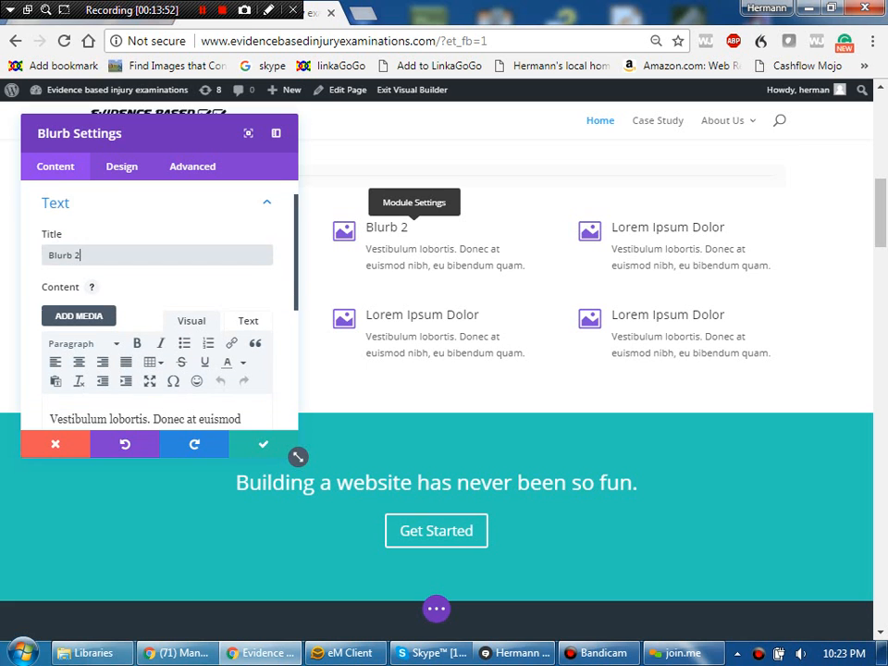
pyautogui.moveTo(177, 292); pyautogui.dragTo(50, 274)
pyautogui.write('Bl')
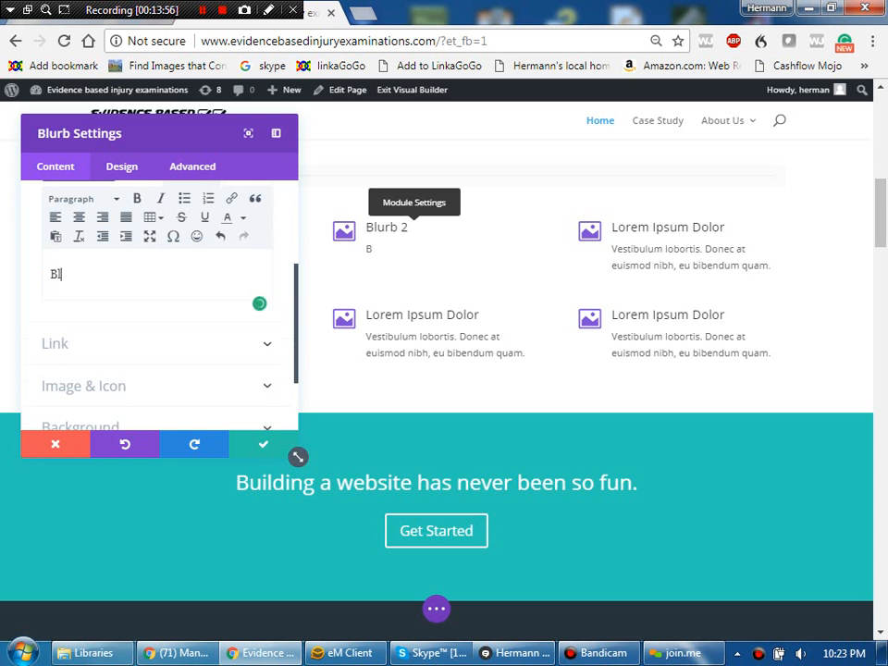
pyautogui.write('urb 2 gets explained here.')
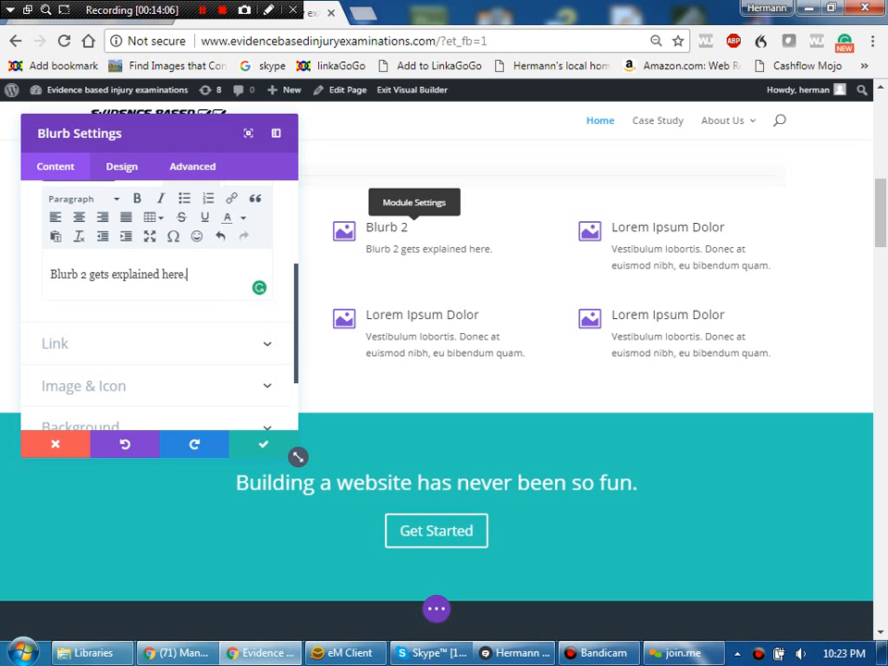
# Enlarge the Blurb Settings window, set the Blurb 2 icon color to pink #de52e5, and save the module.
pyautogui.moveTo(298, 457); pyautogui.dragTo(530, 576)
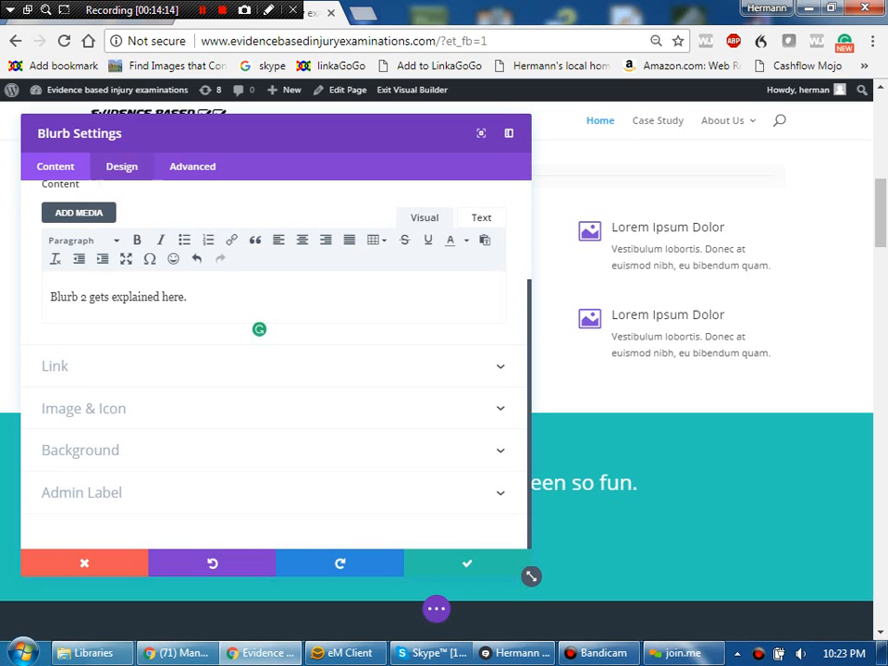
pyautogui.click(121, 166)
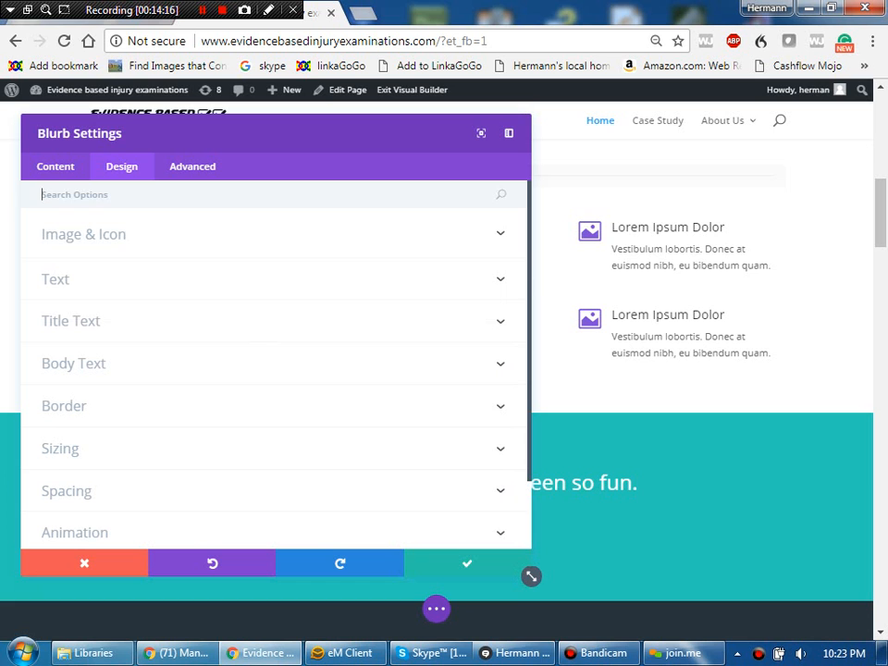
pyautogui.click(84, 234)
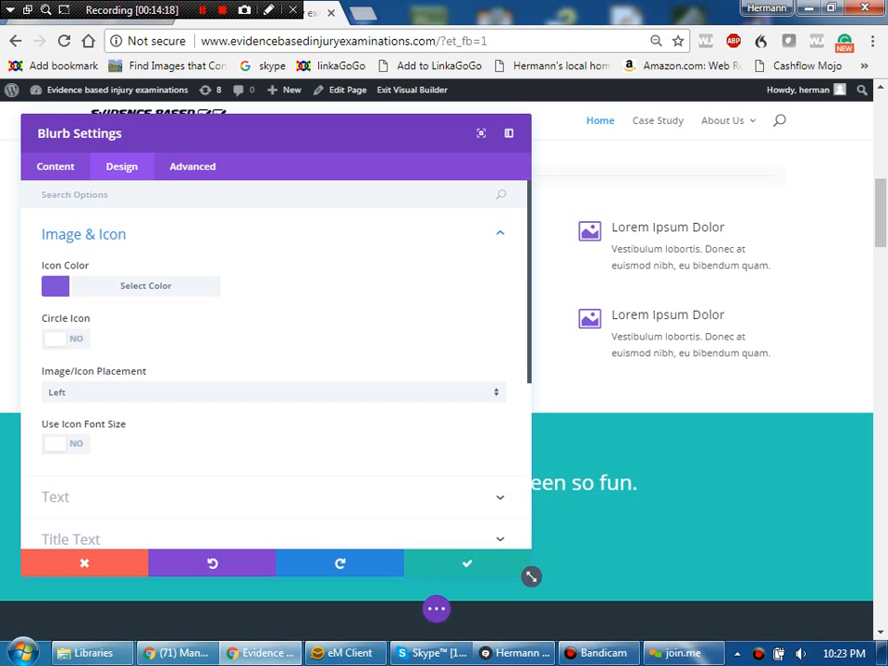
pyautogui.click(146, 286)
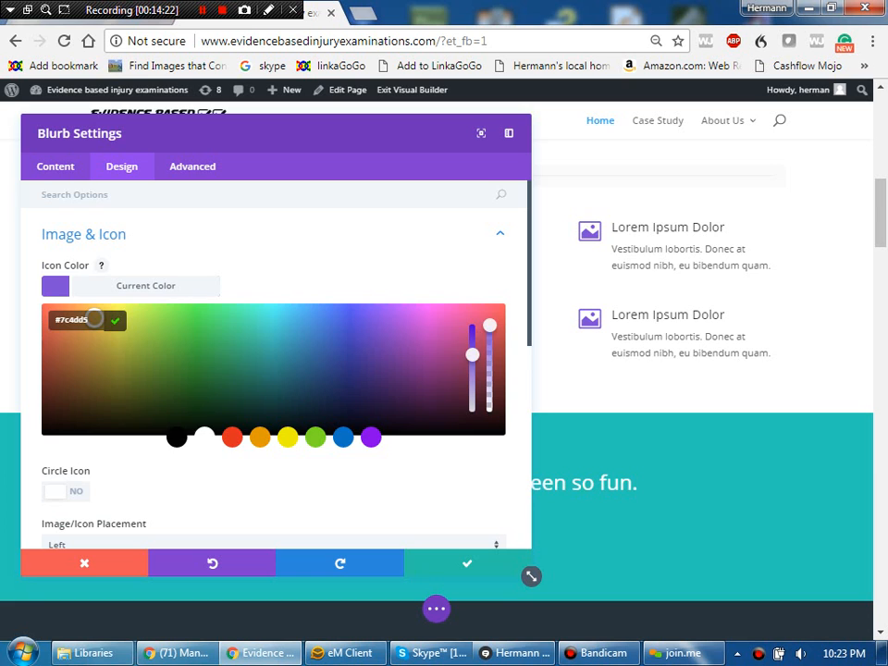
pyautogui.click(427, 319)
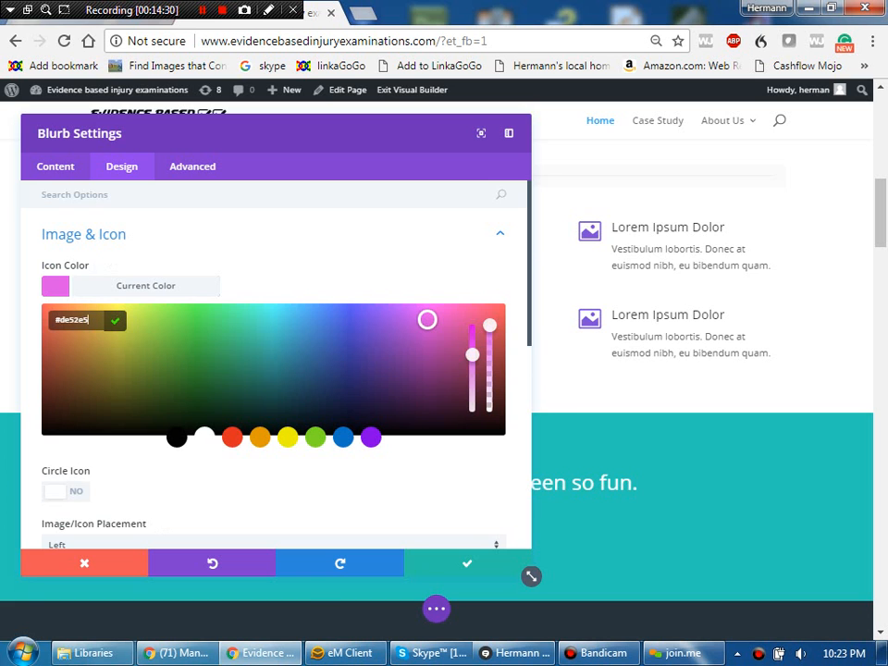
pyautogui.click(467, 564)
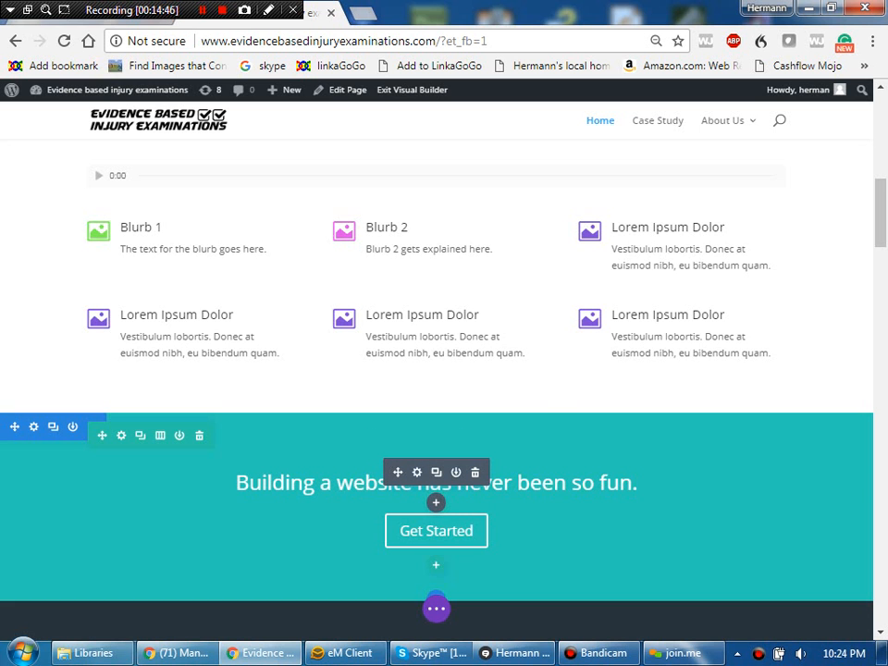
# Replace the call-to-action module's heading content with "Get Attorney Referrals like never before." and save the module.
pyautogui.click(416, 472)
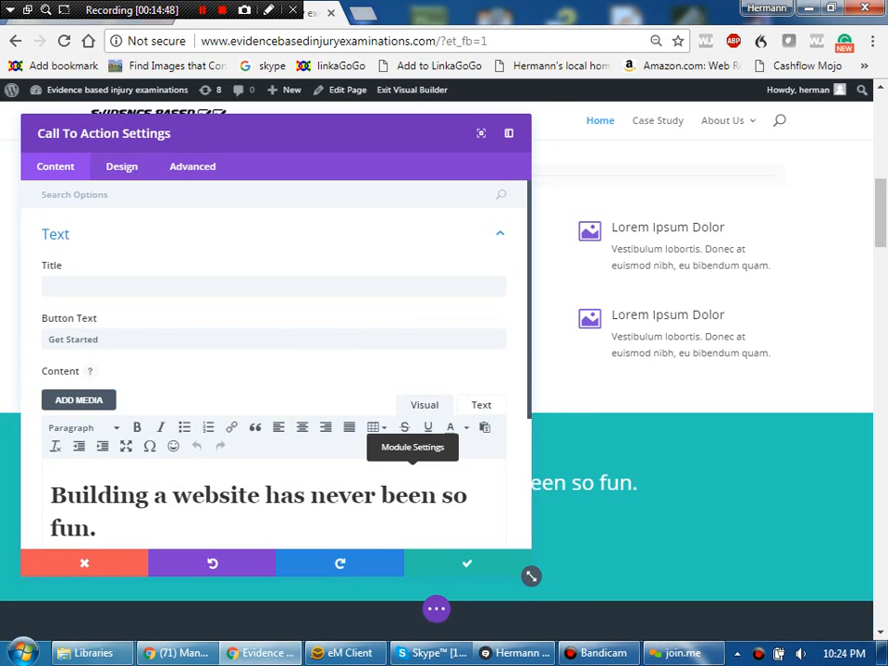
pyautogui.click(99, 496)
pyautogui.hotkey('shift', 'Down')
pyautogui.hotkey('shift', 'End')
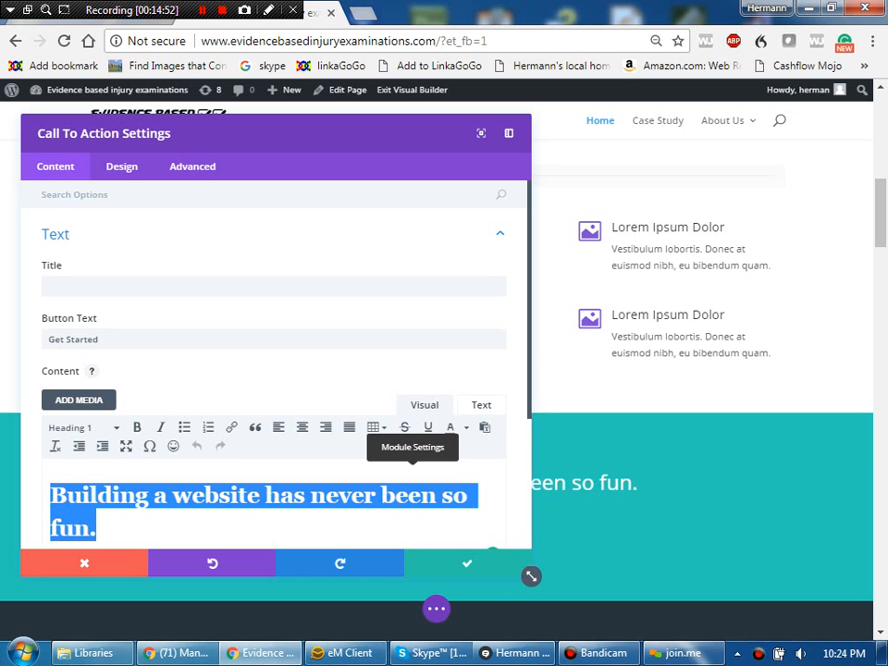
pyautogui.write('Ex')
pyautogui.press('BackSpace')
pyautogui.press('BackSpace')
pyautogui.write('Get ')
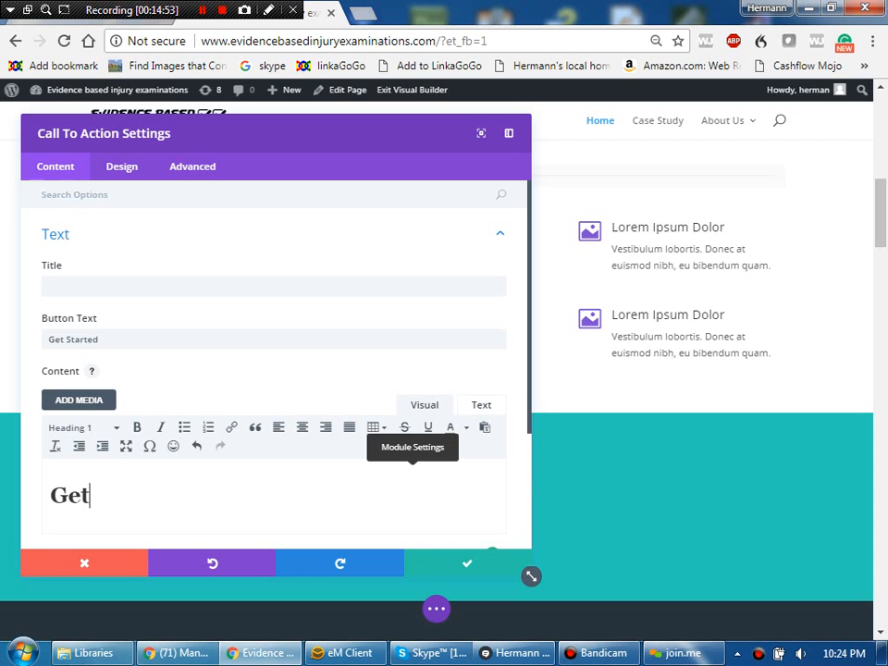
pyautogui.write('Attorney R')
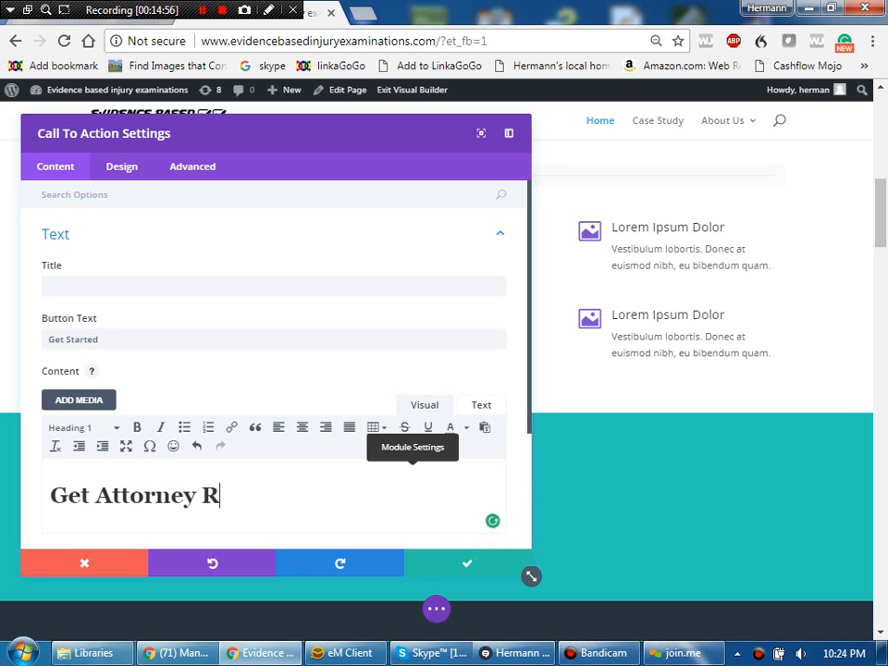
pyautogui.write('eferrals ')
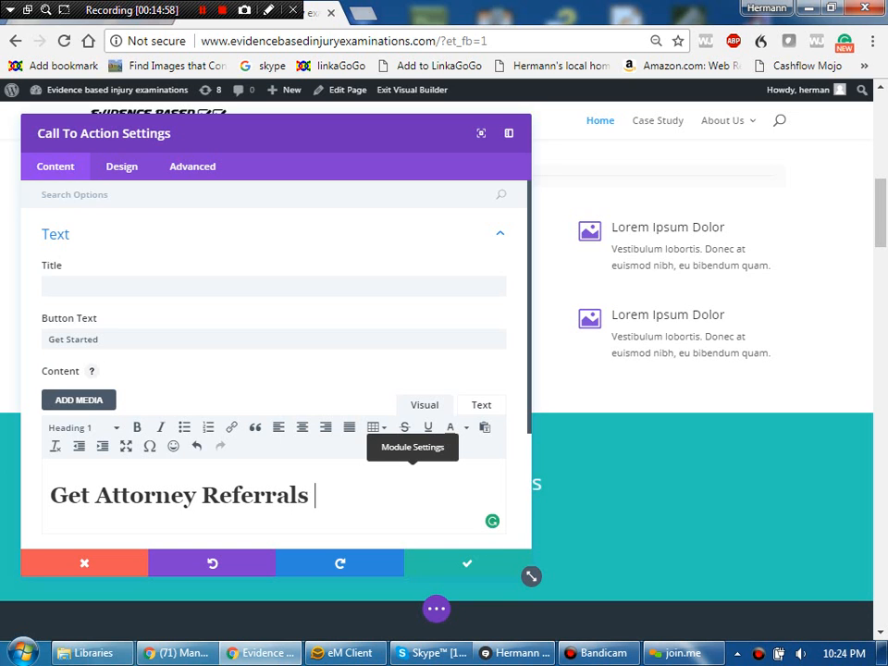
pyautogui.write('like never be')
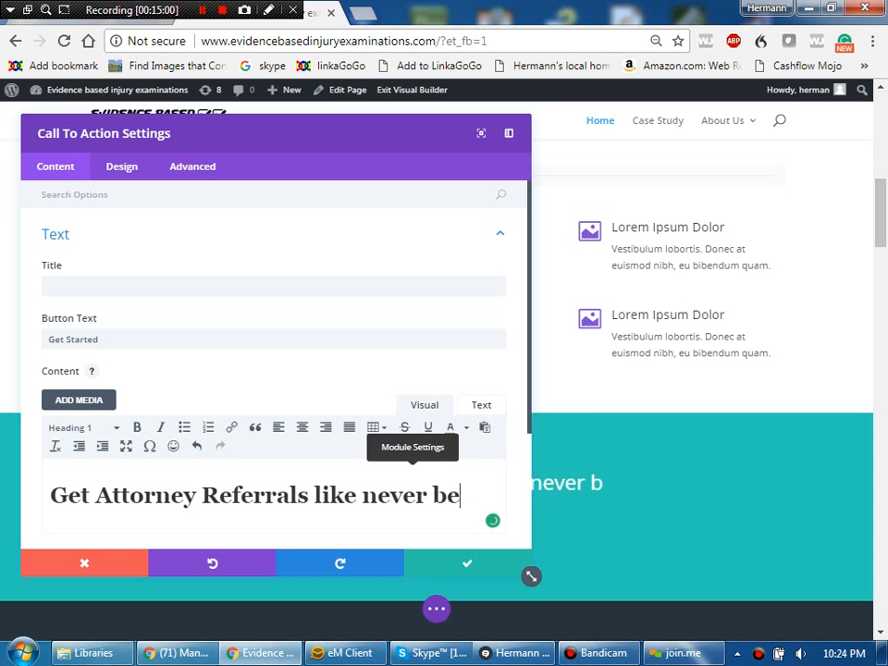
pyautogui.write('fore.')
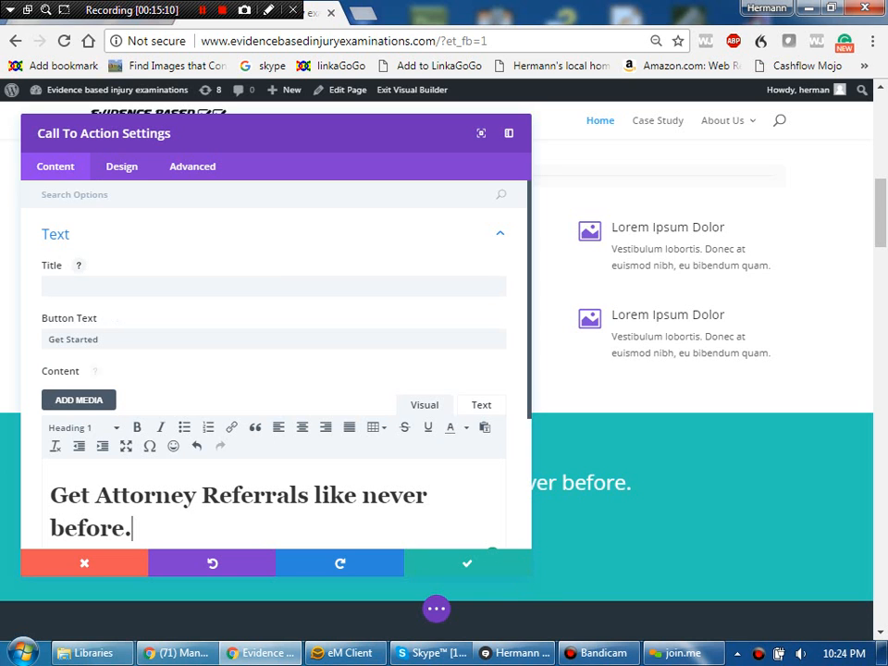
pyautogui.click(467, 564)
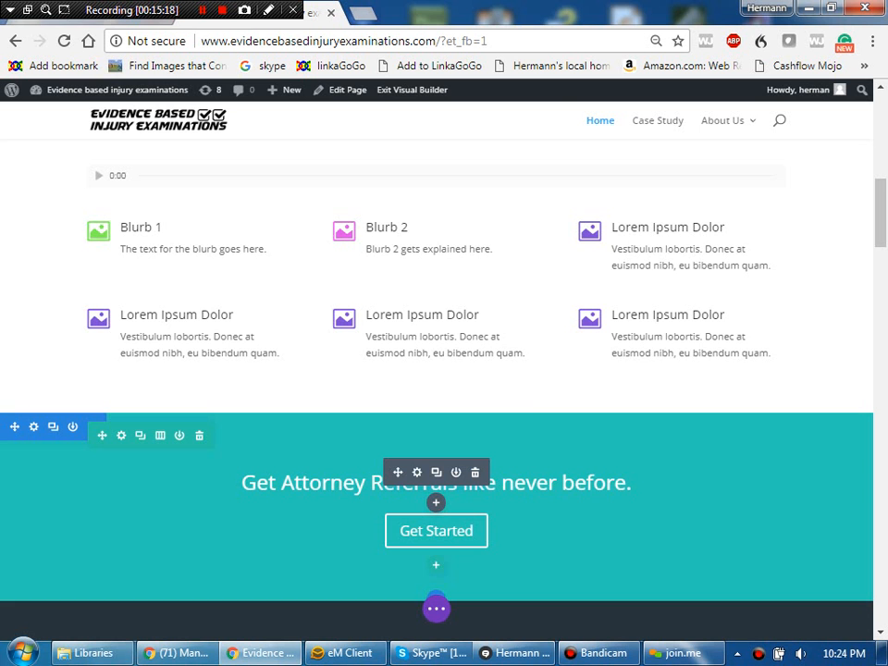
# Reopen the call-to-action module's settings, enter "Where does this go?" as its title, and save the module.
pyautogui.click(416, 472)
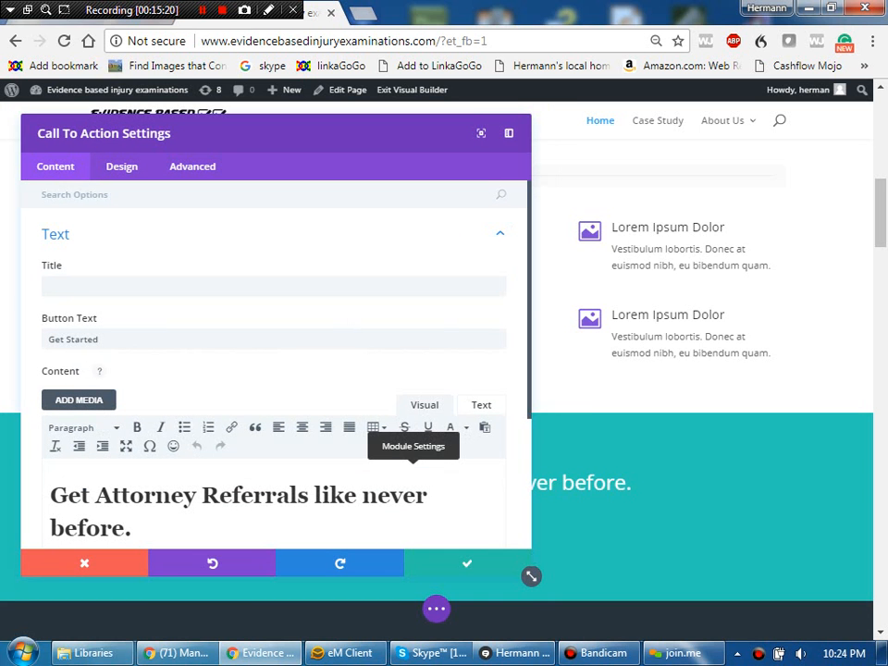
pyautogui.moveTo(531, 576); pyautogui.dragTo(746, 578)
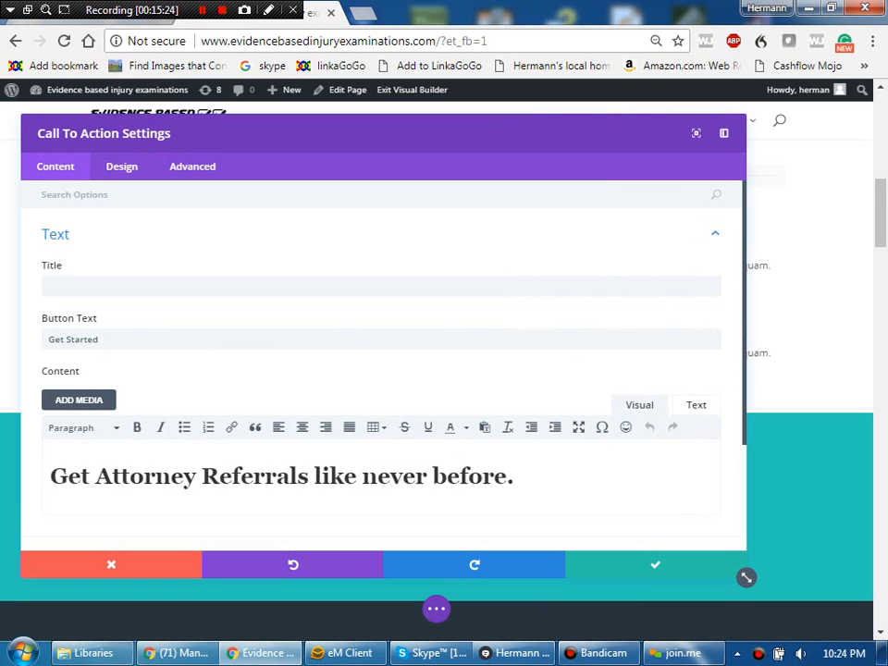
pyautogui.scroll(-2, 379, 370)
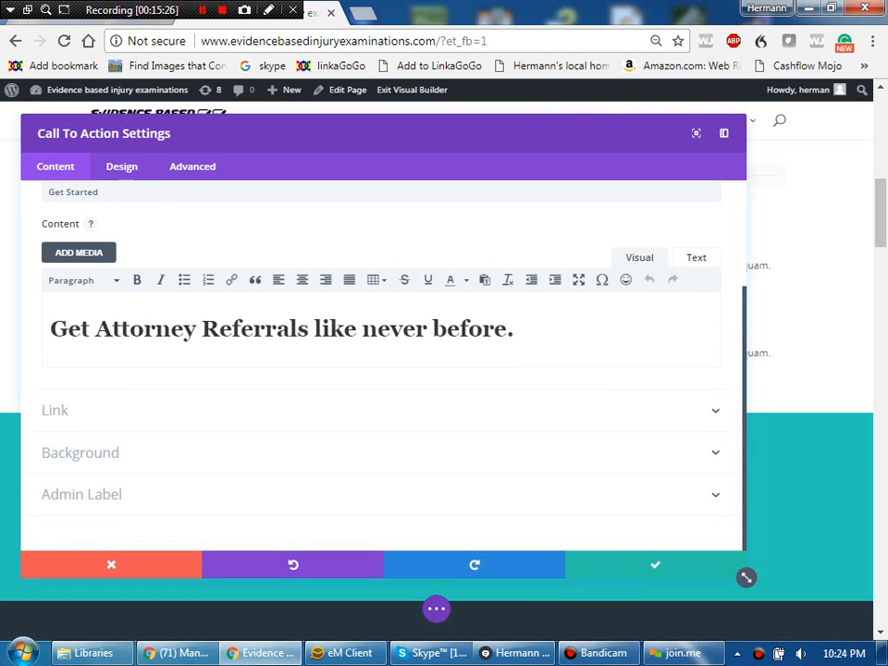
pyautogui.scroll(2, 379, 370)
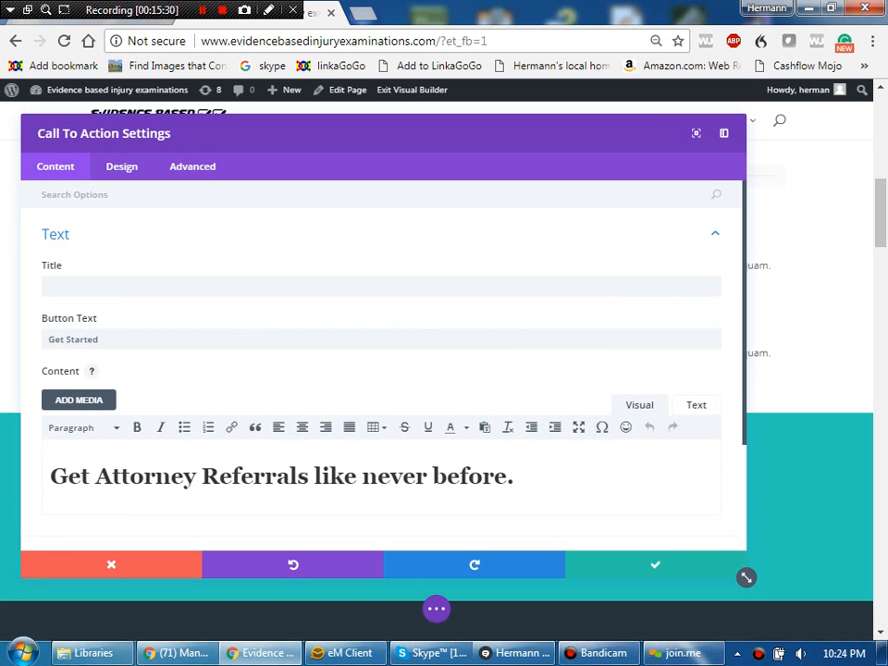
pyautogui.click(50, 287)
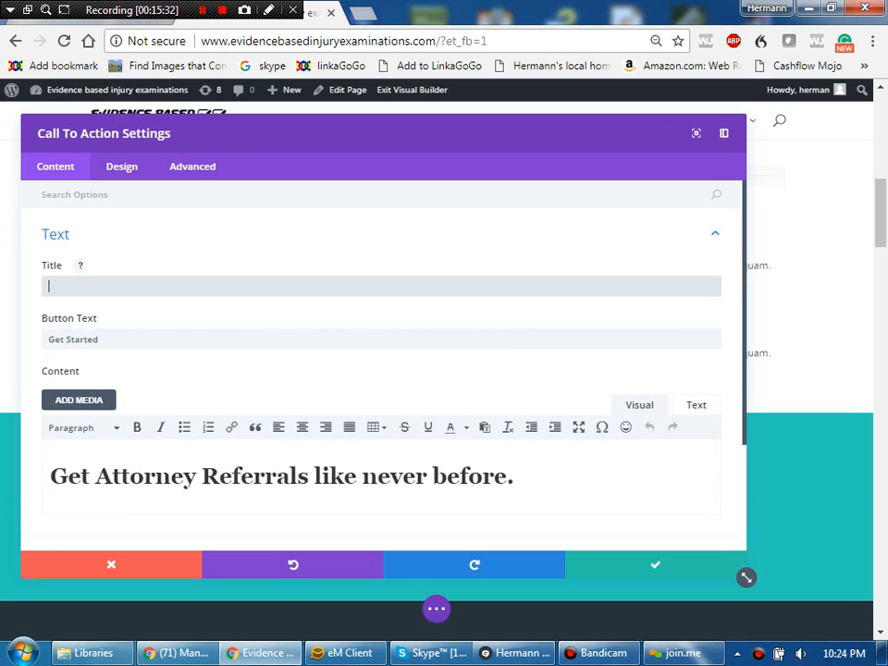
pyautogui.write('Where d')
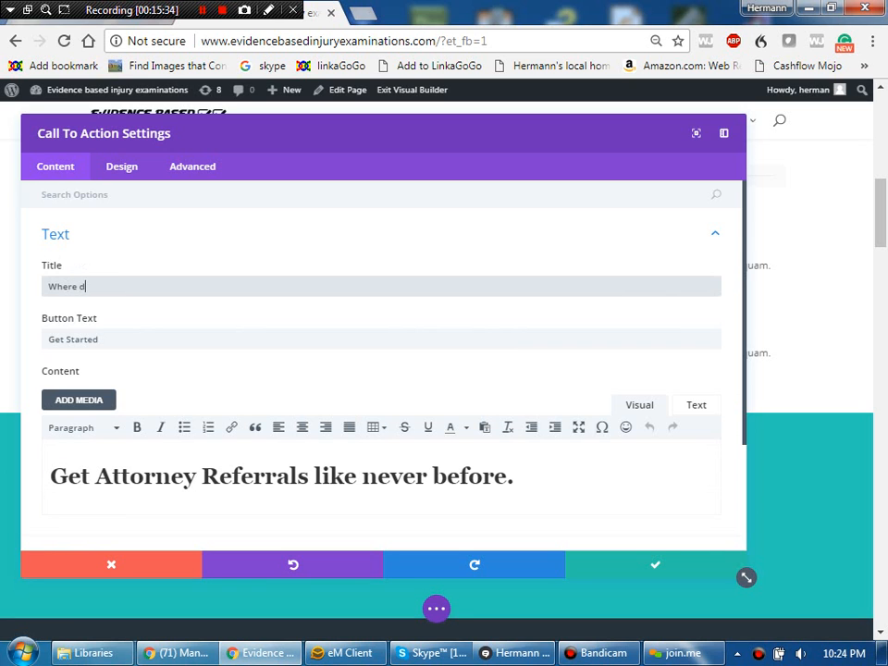
pyautogui.write('oes ti')
pyautogui.write('his go?')
pyautogui.click(653, 565)
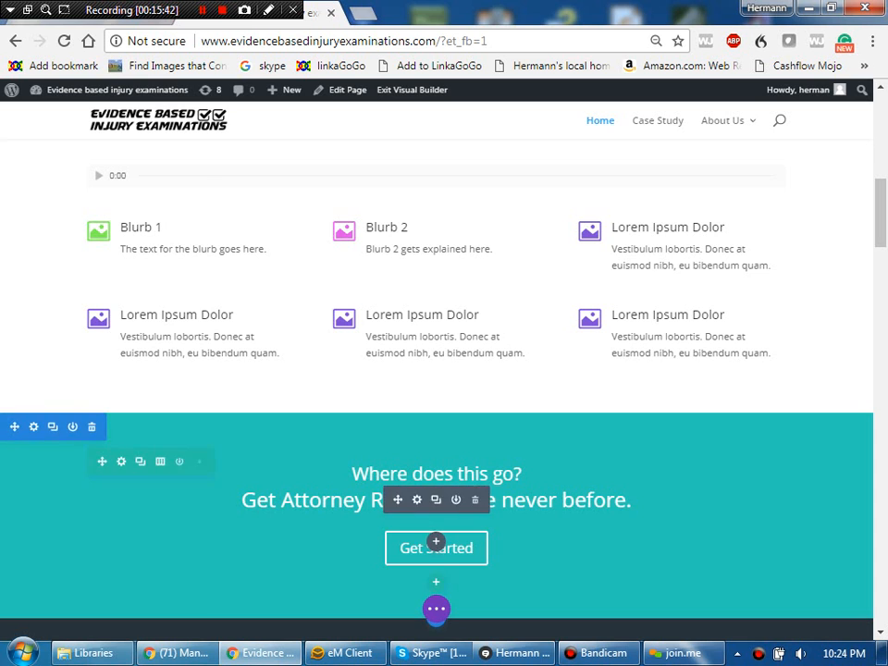
# Set the background color of the call-to-action section to blue #312be5 and save the section settings.
pyautogui.moveTo(398, 501)
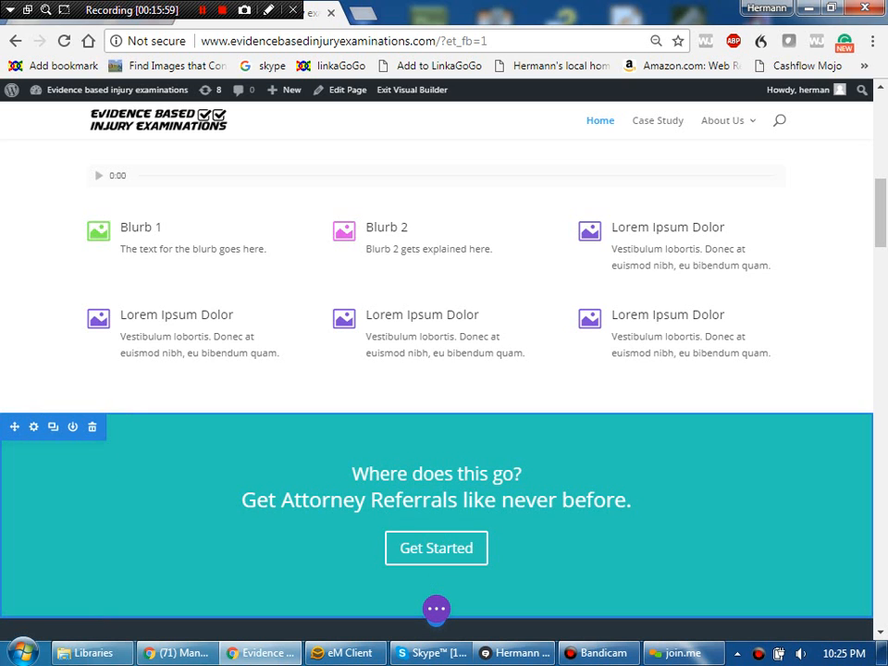
pyautogui.click(33, 427)
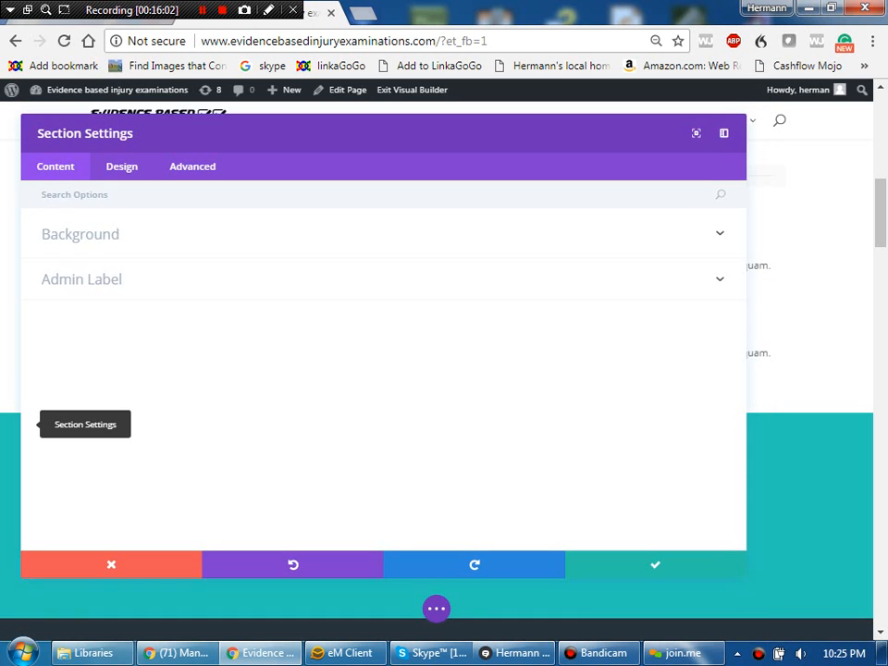
pyautogui.click(121, 167)
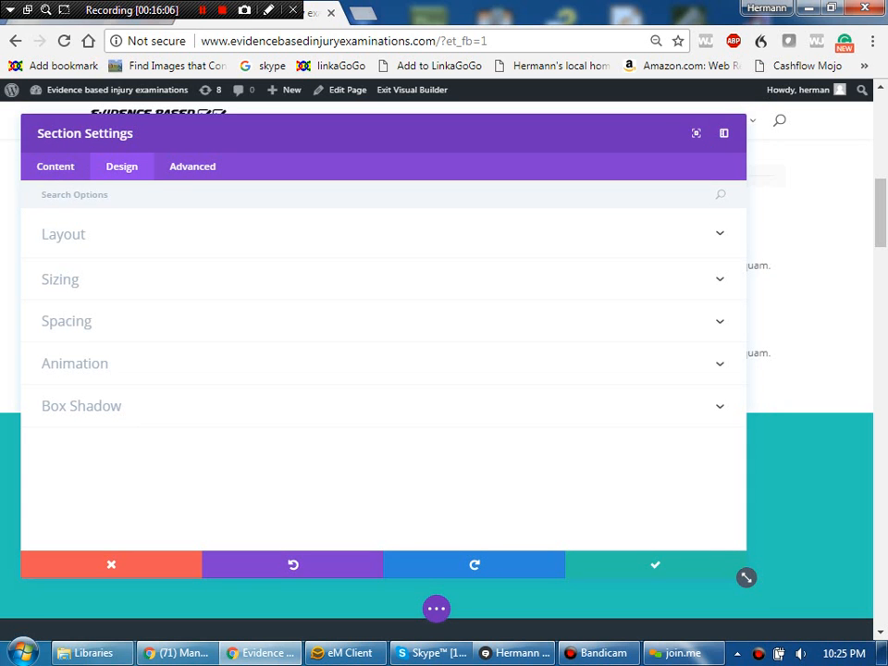
pyautogui.click(64, 234)
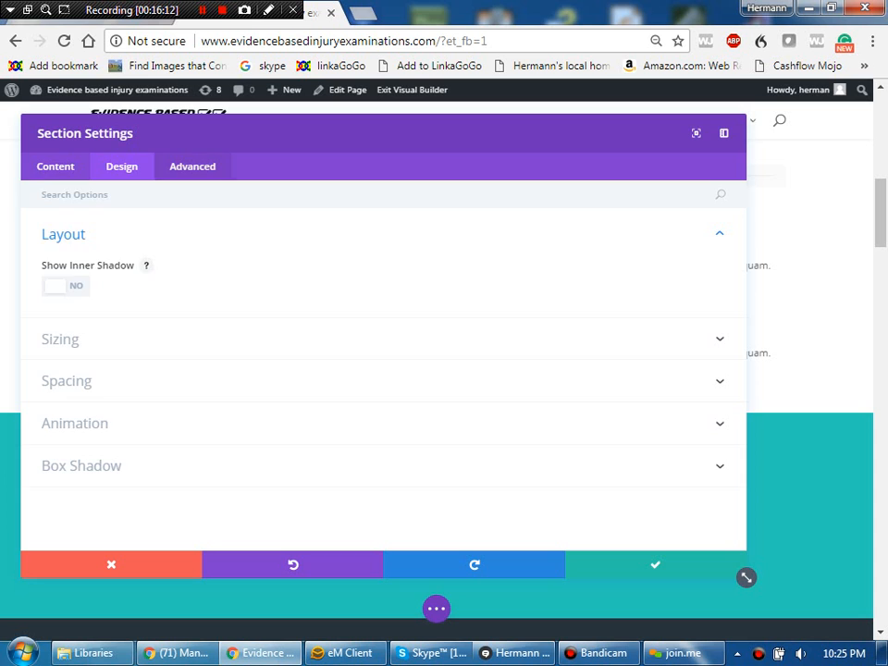
pyautogui.click(193, 167)
pyautogui.click(56, 167)
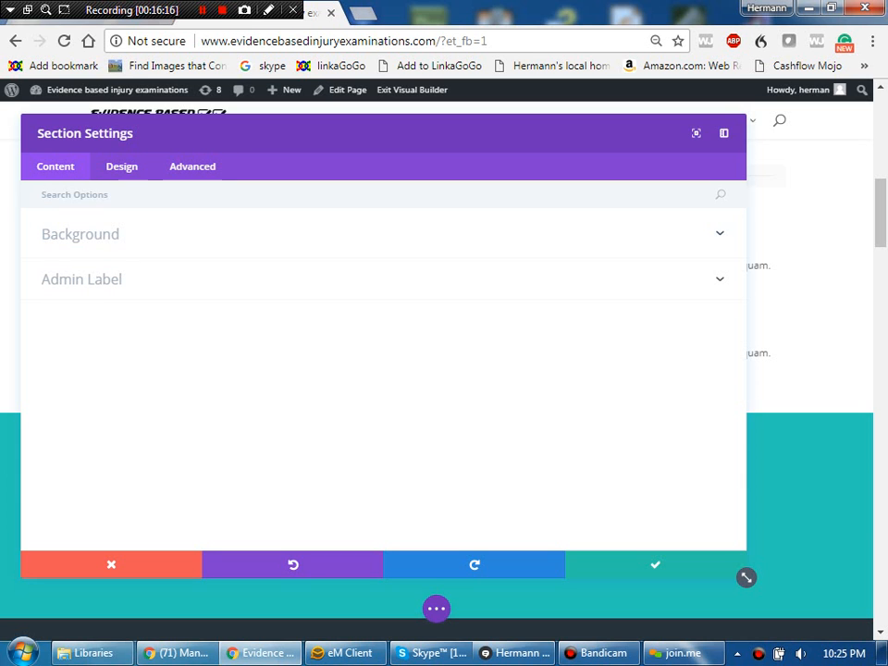
pyautogui.click(80, 234)
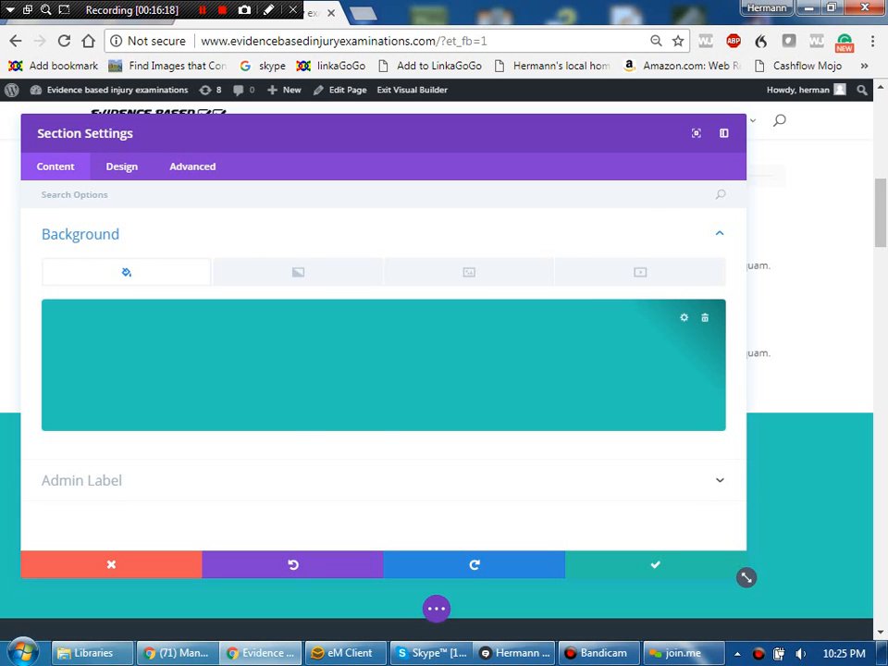
pyautogui.click(684, 320)
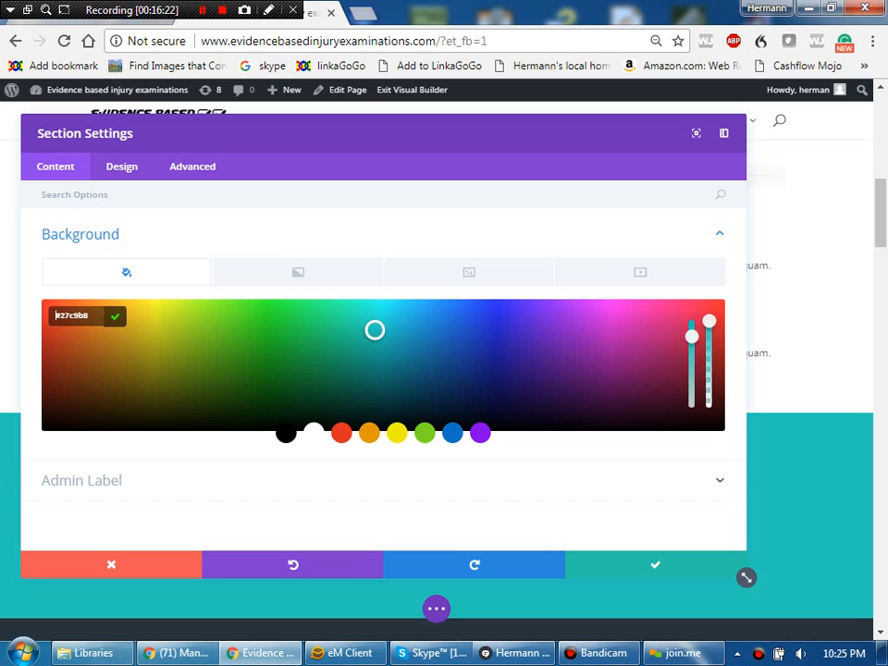
pyautogui.click(503, 315)
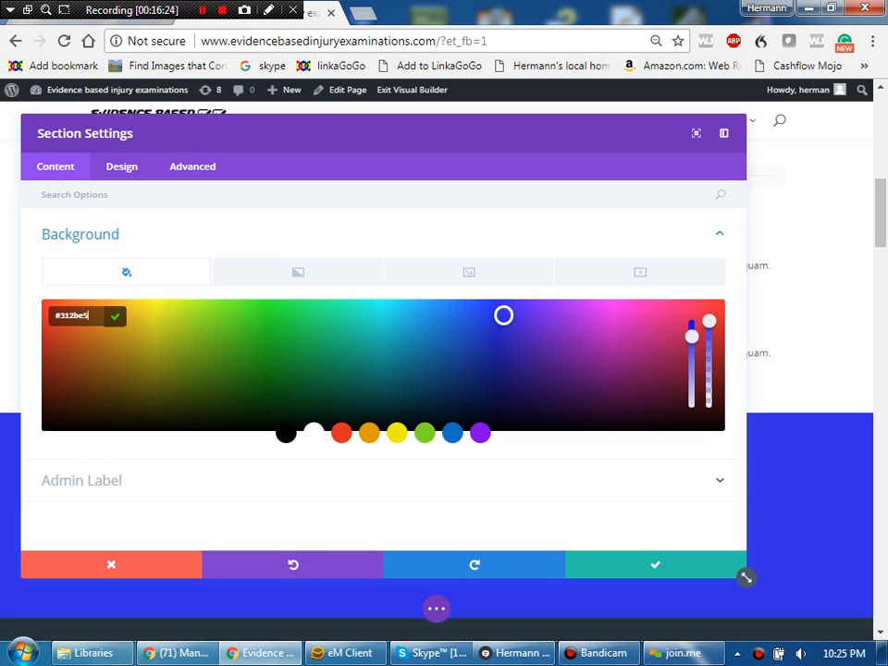
pyautogui.click(655, 564)
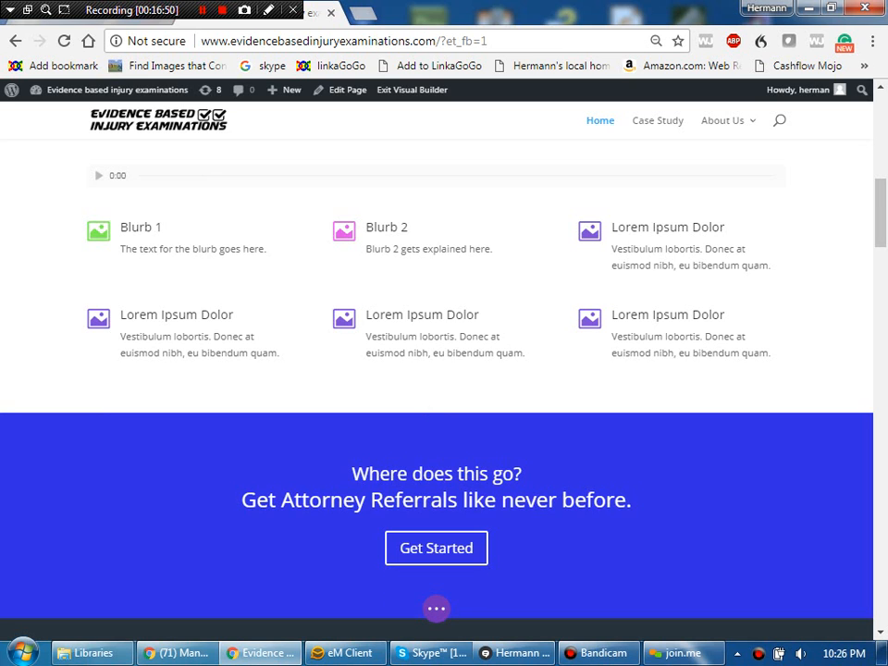
# Save the Home page, and open the Case Study page in the Visual Builder.
pyautogui.click(436, 608)
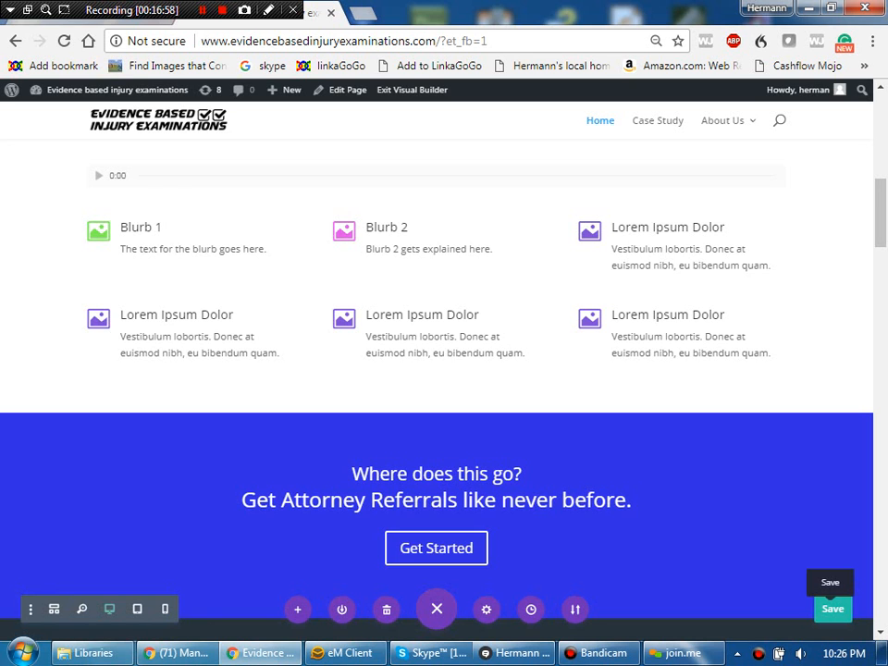
pyautogui.click(832, 609)
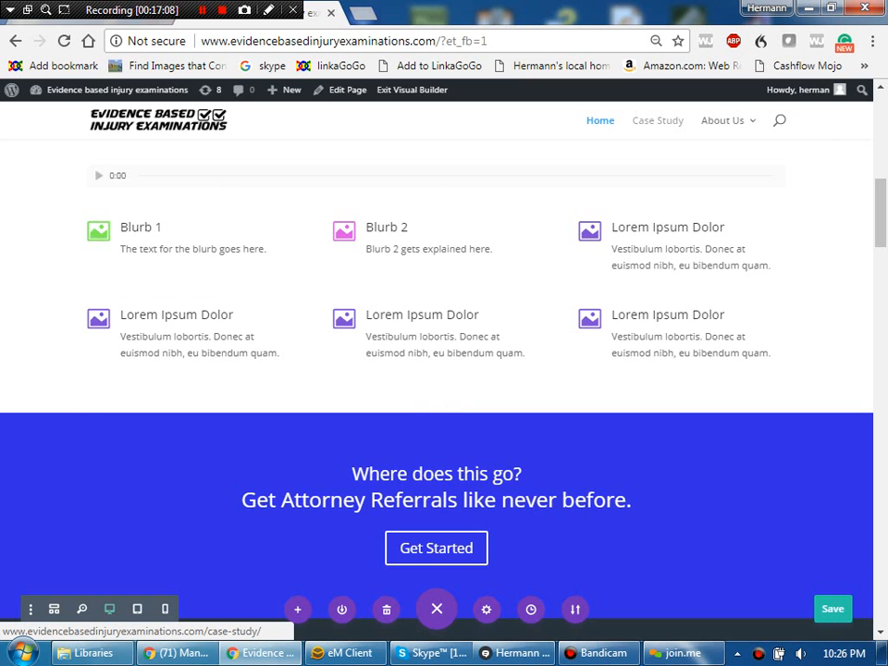
pyautogui.click(658, 120)
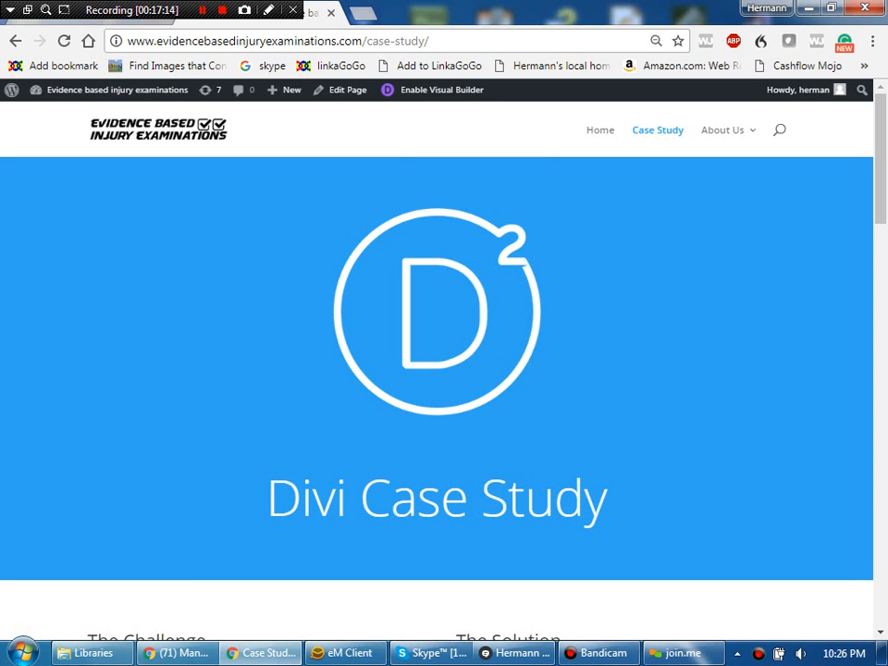
pyautogui.click(435, 90)
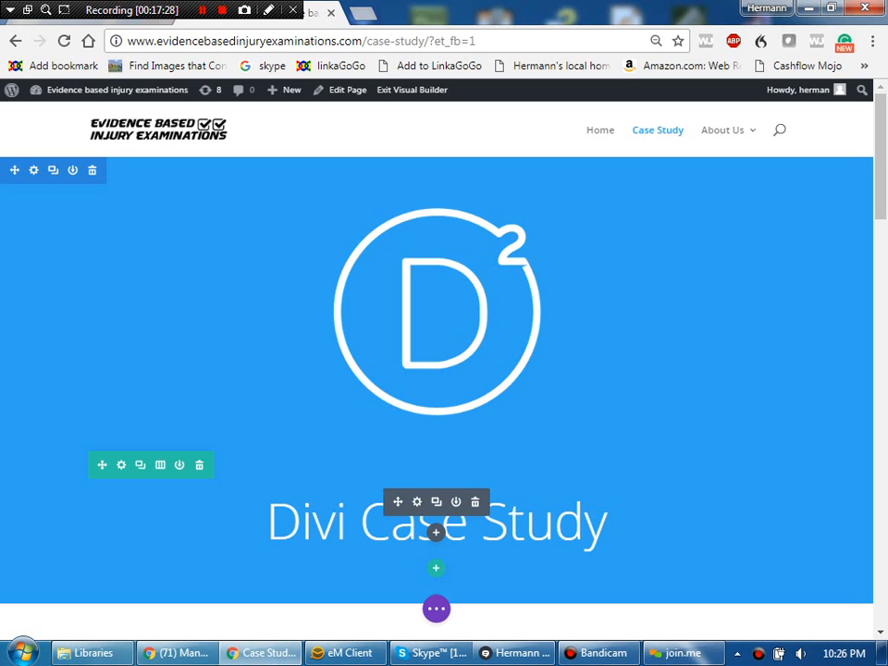
# Replace the word "Divi" in the Case Study page's header title with "Our latest".
pyautogui.click(298, 523)
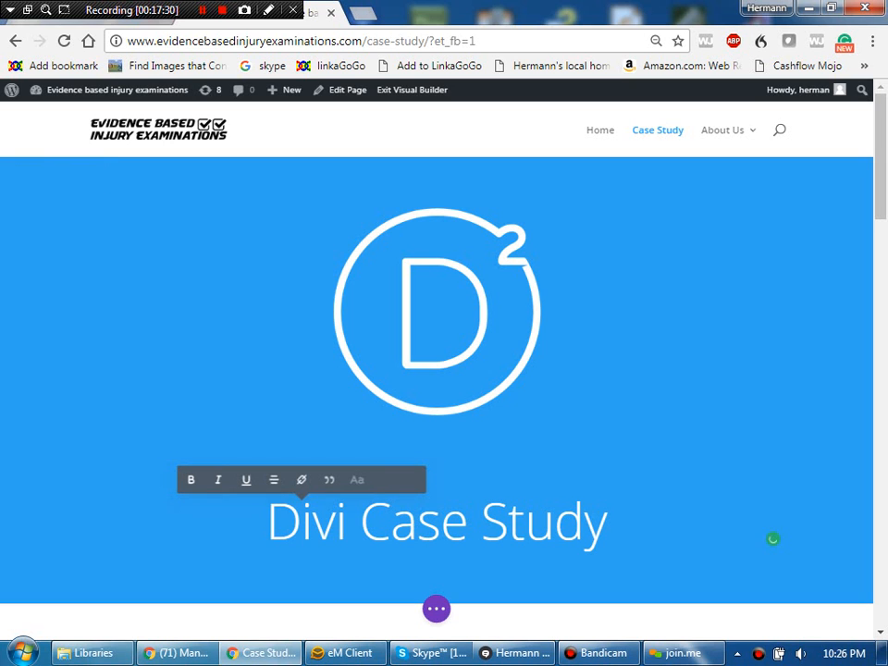
pyautogui.click(347, 523)
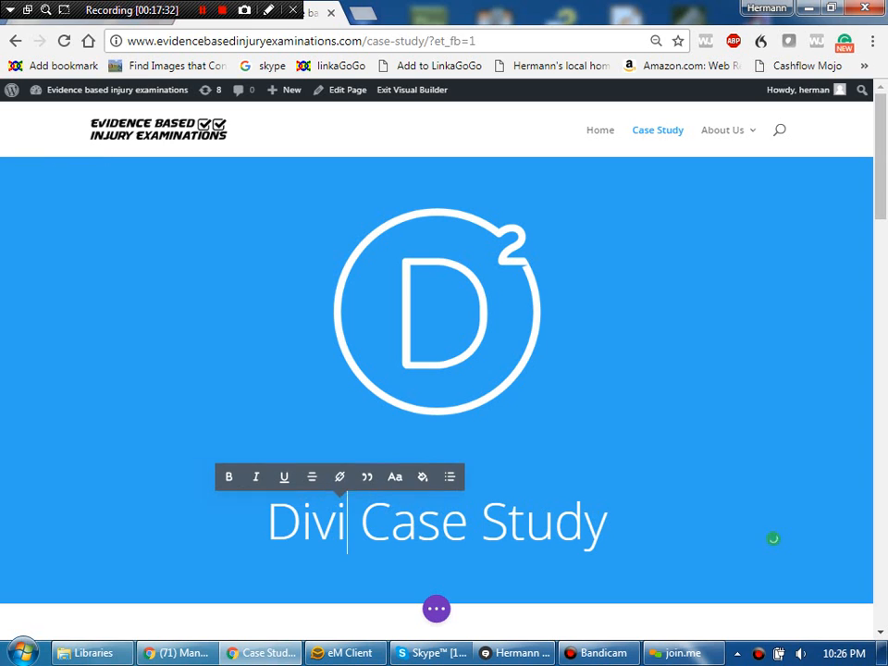
pyautogui.moveTo(346, 524); pyautogui.dragTo(268, 524)
pyautogui.write('Our late')
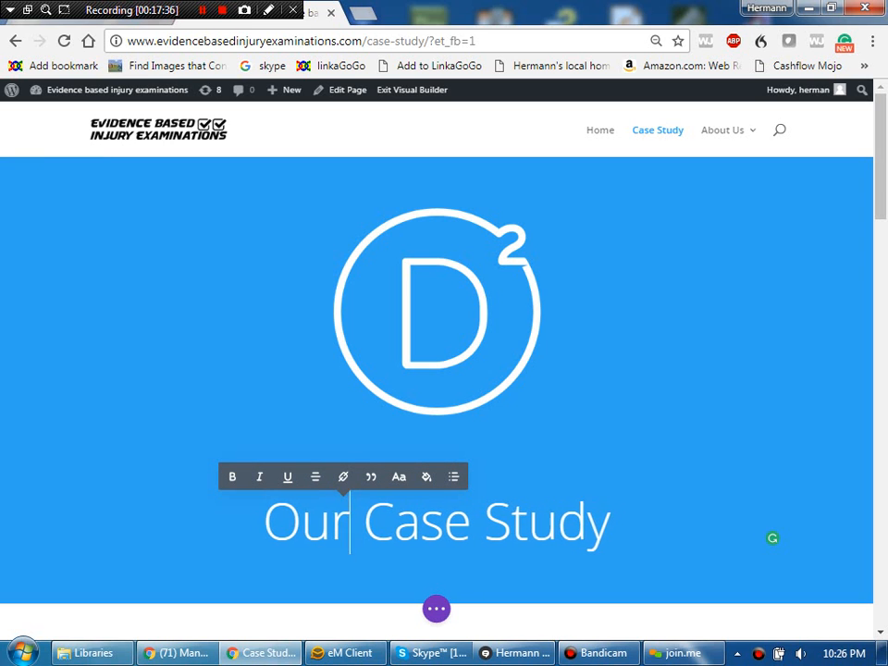
pyautogui.write('st')
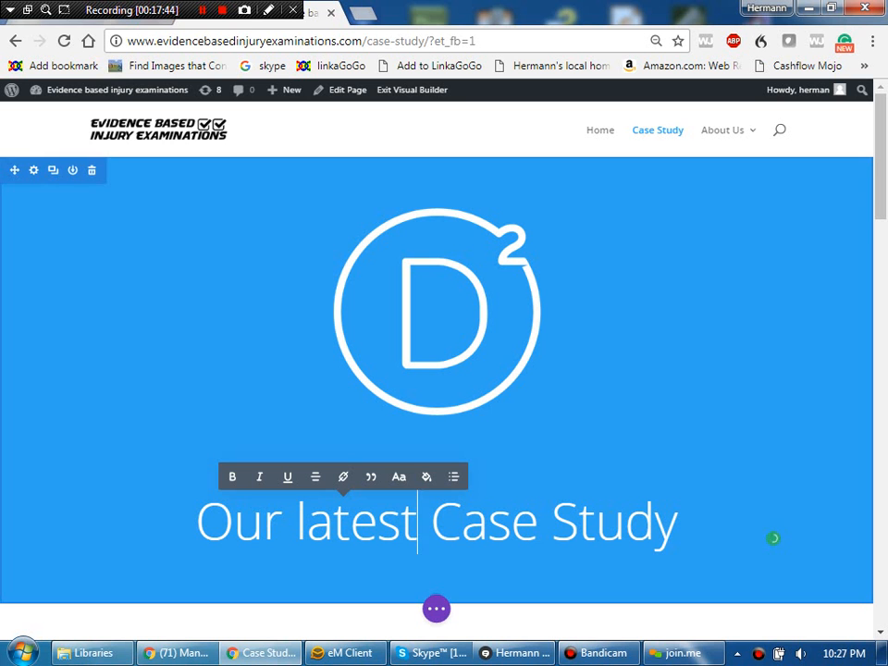
# Insert "Attorneys so and so and so." at the start of the paragraph under The Challenge.
pyautogui.scroll(-3, 437, 370)
pyautogui.scroll(-1, 251, 419)
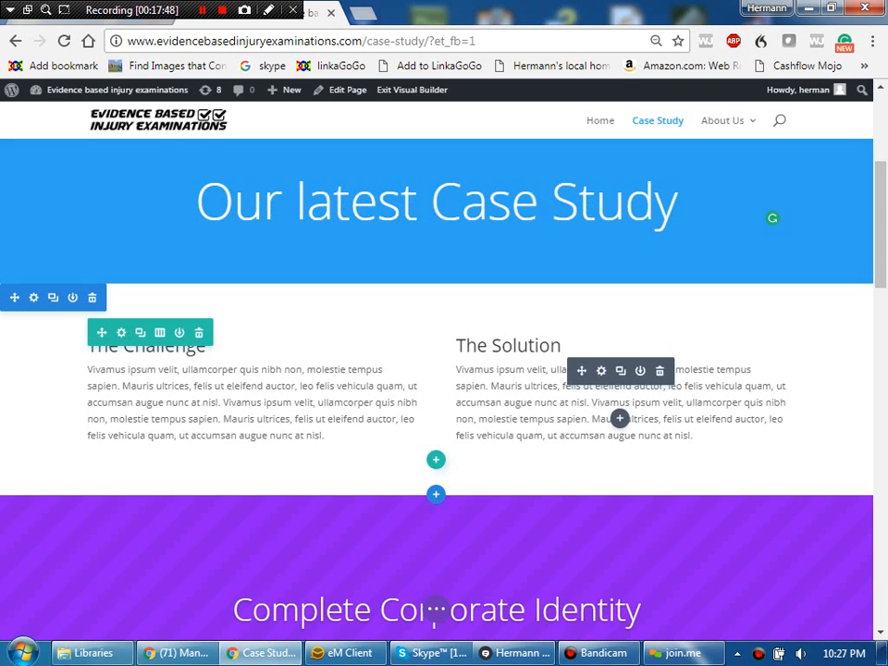
pyautogui.click(156, 370)
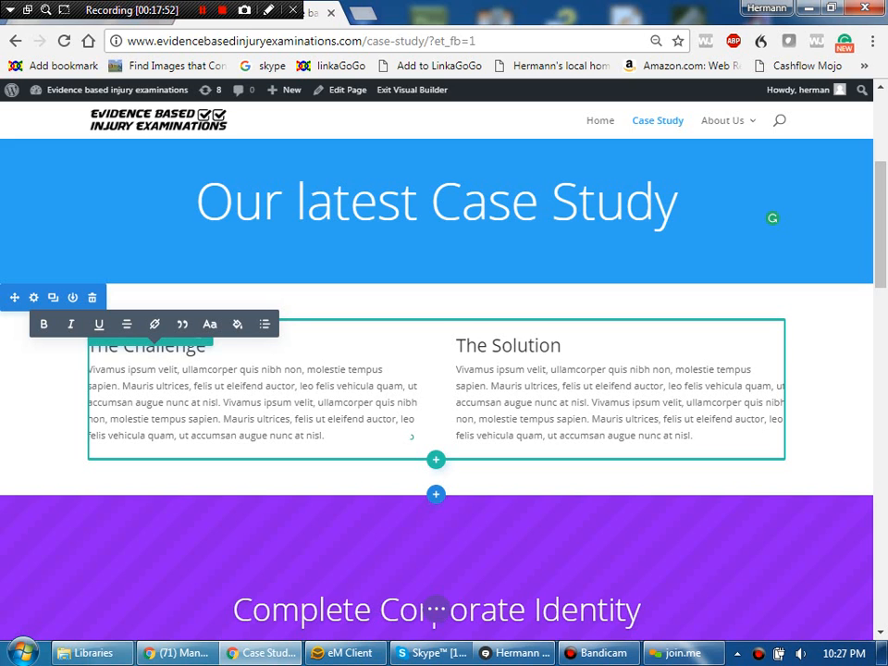
pyautogui.write('Attorneys ')
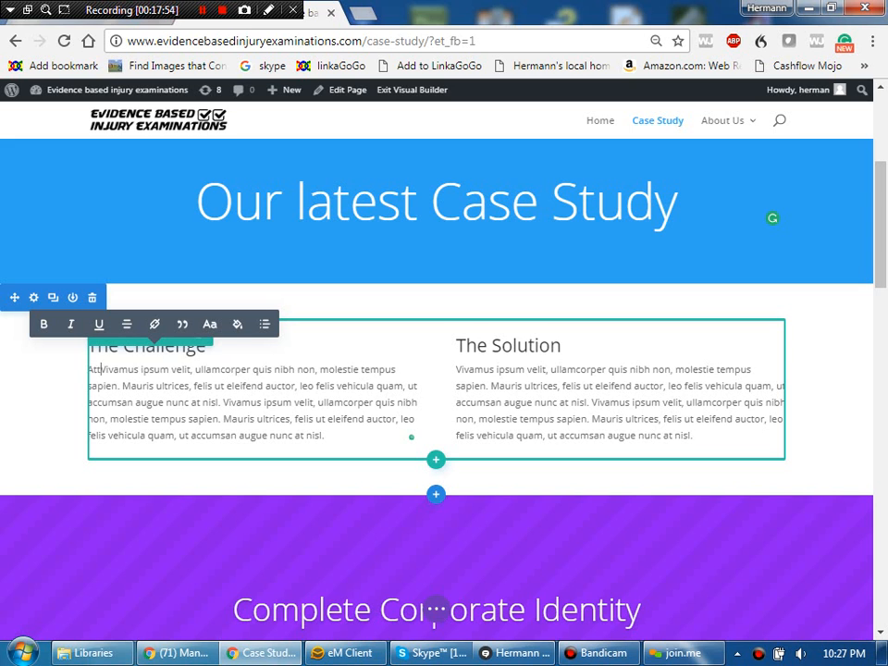
pyautogui.write('so and so and so')
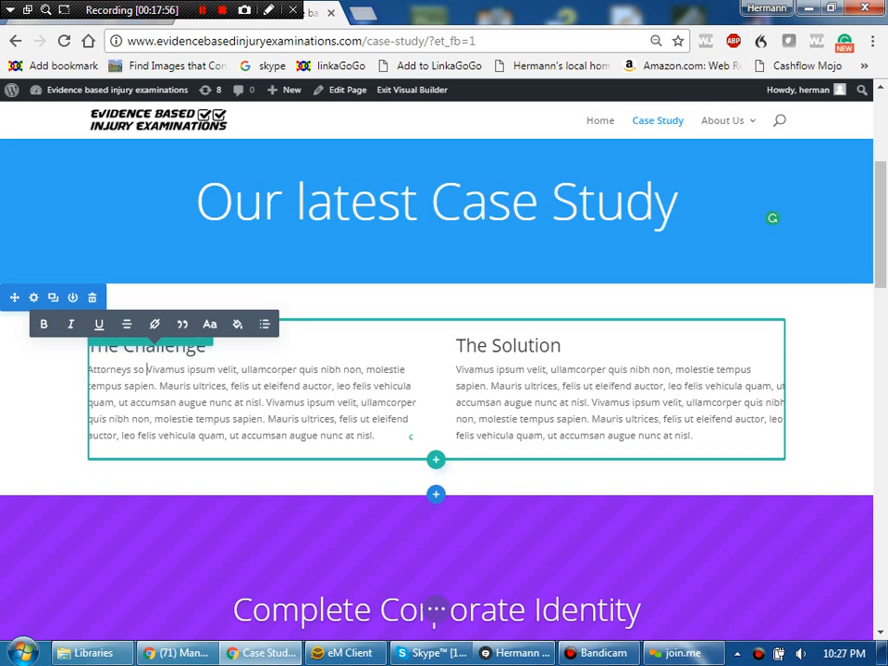
pyautogui.write('.')
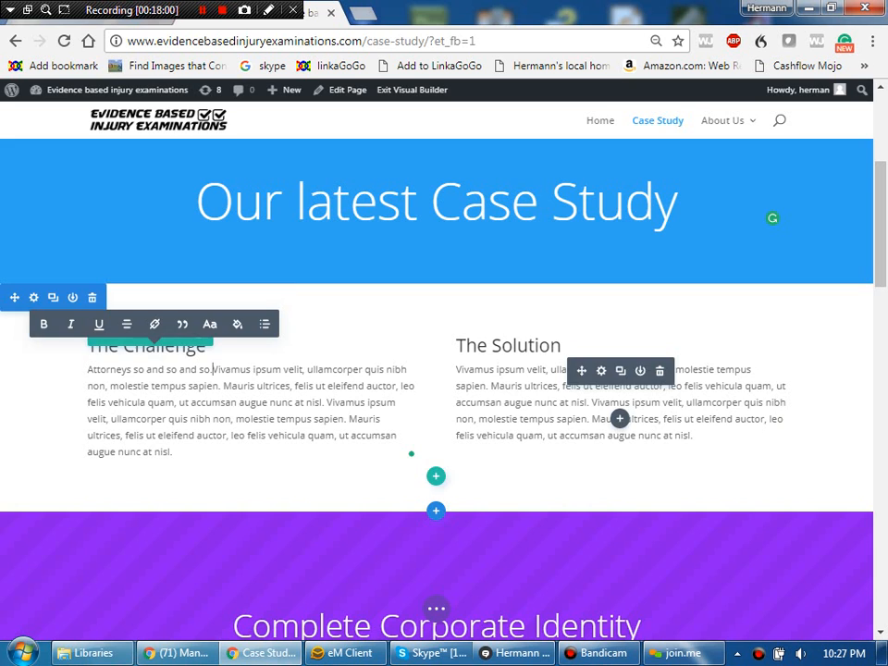
# Change the heading "The Solution" to "Our Solution" and save the Case Study page.
pyautogui.click(493, 345)
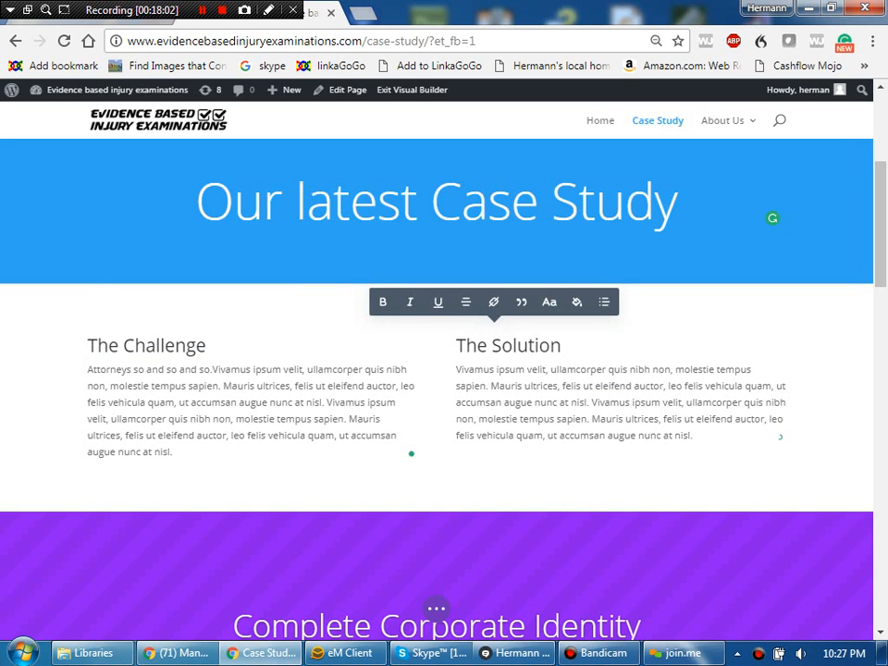
pyautogui.press('BackSpace')
pyautogui.press('BackSpace')
pyautogui.press('BackSpace')
pyautogui.press('BackSpace')
pyautogui.write('Our')
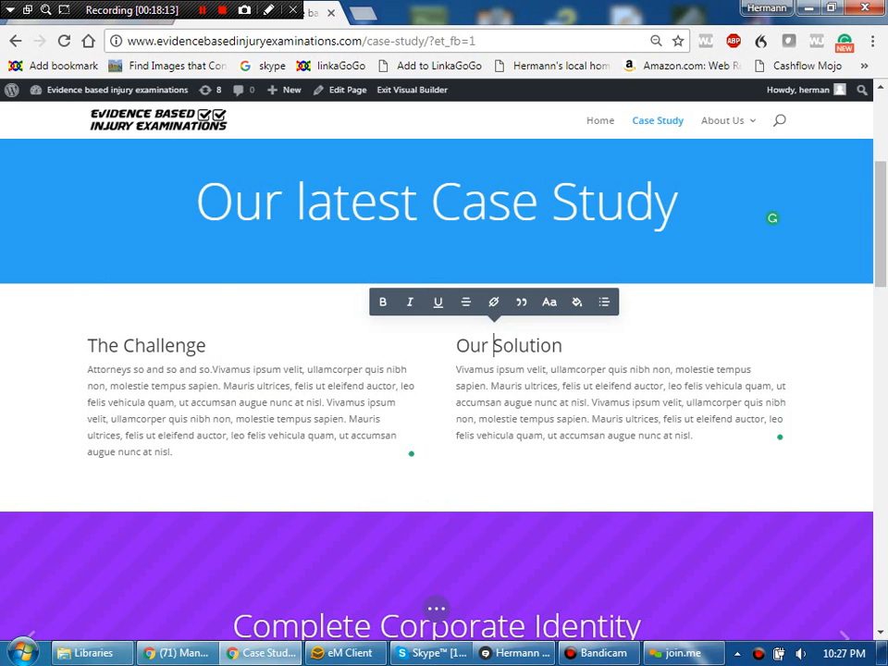
pyautogui.click(435, 608)
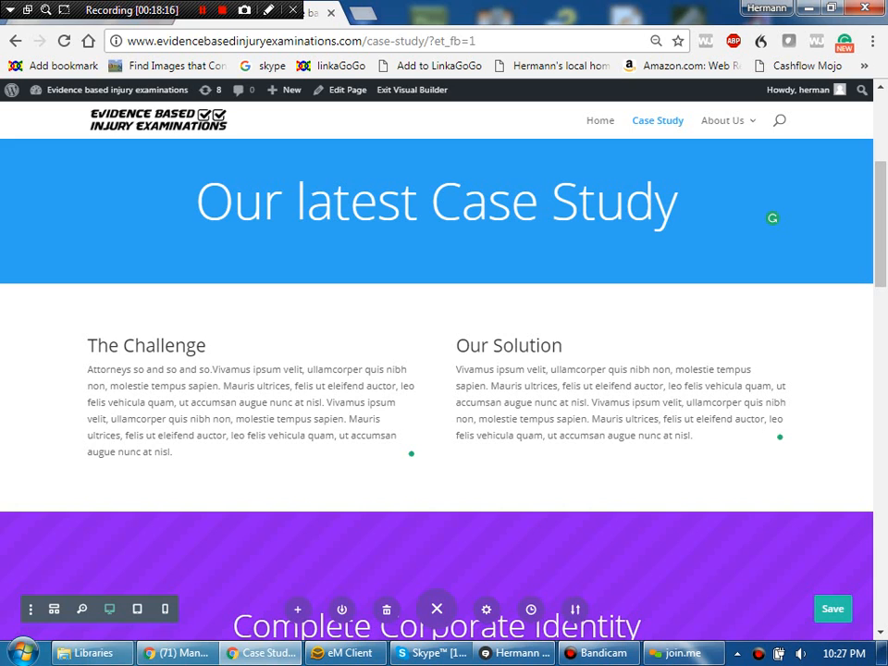
pyautogui.click(832, 608)
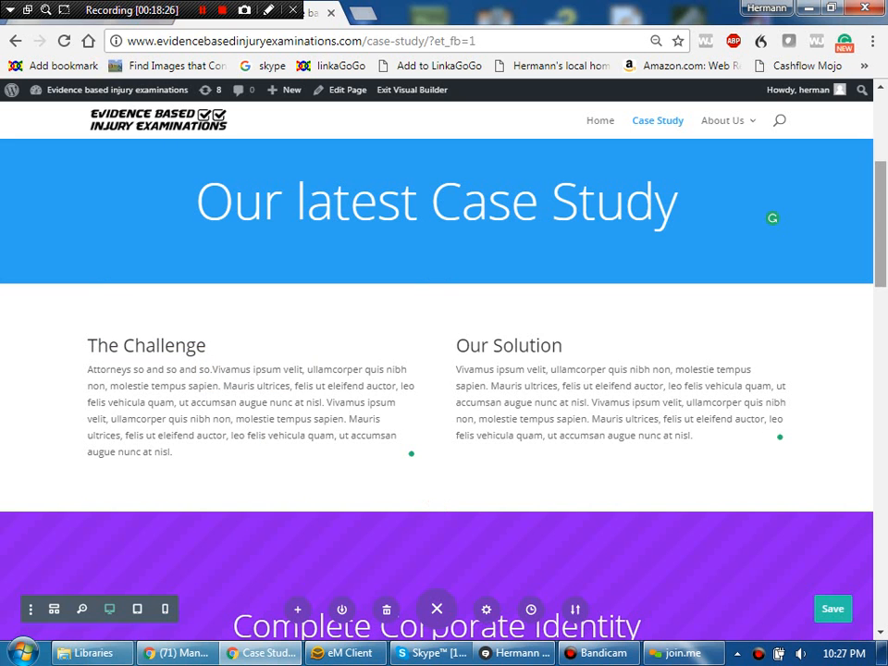
# Set the Corporate Rebranding number counter's title to "Effectiveness" and its number to 95, and save the module.
pyautogui.scroll(-4, 435, 370)
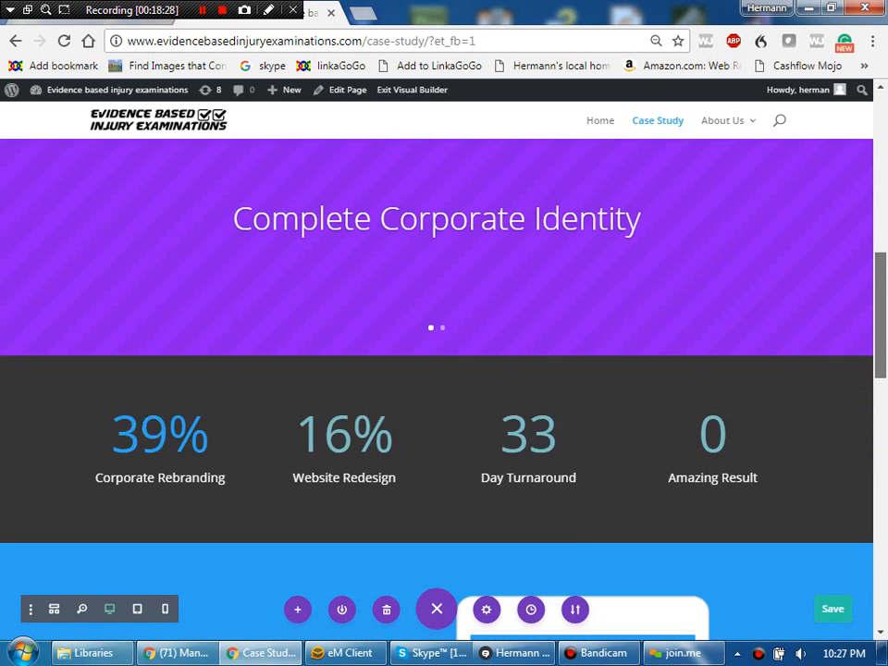
pyautogui.moveTo(880, 320); pyautogui.dragTo(881, 334)
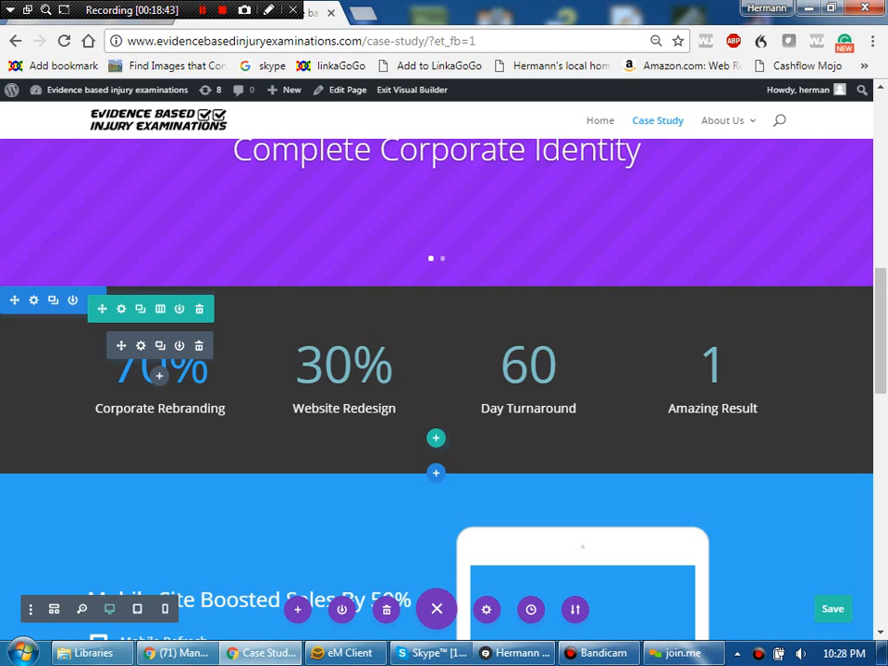
pyautogui.click(141, 345)
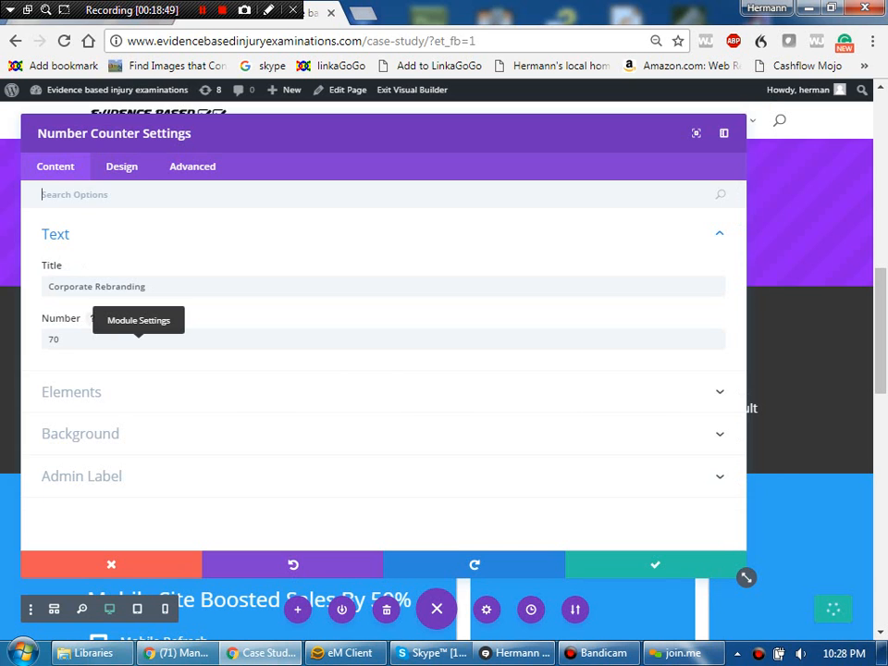
pyautogui.moveTo(148, 287); pyautogui.dragTo(46, 287)
pyautogui.write('I')
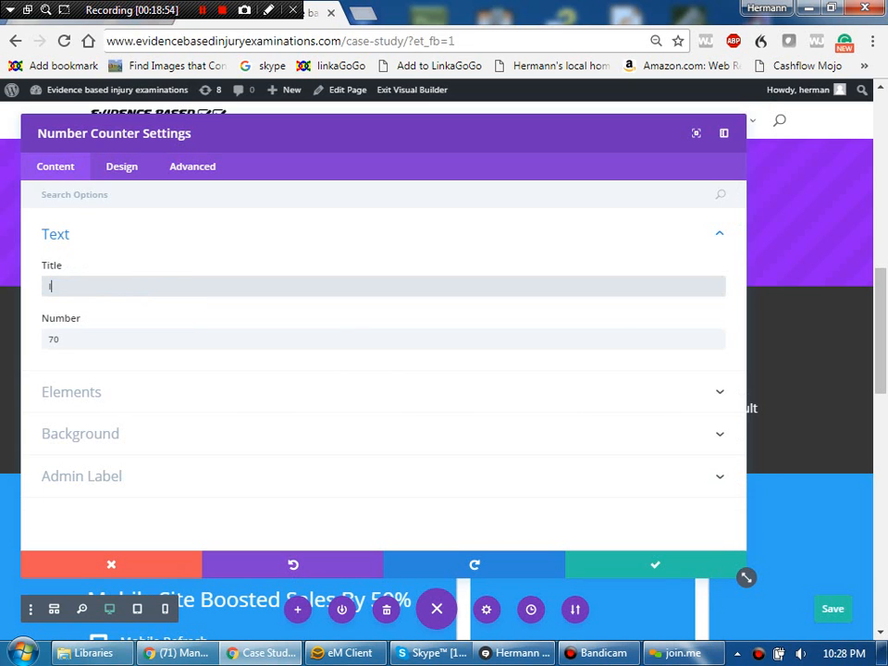
pyautogui.write('ncreased')
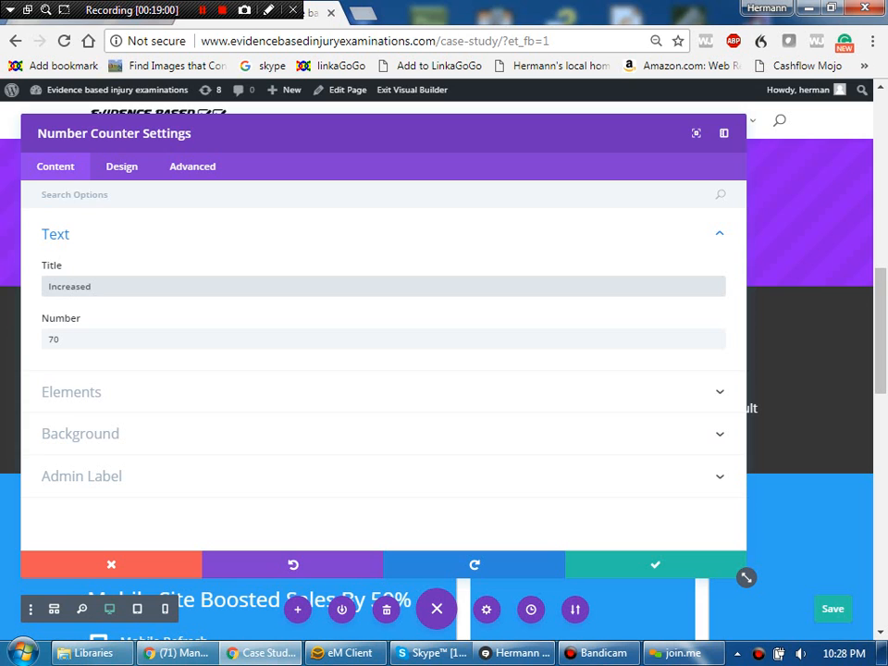
pyautogui.hotkey('ctrl', 'a')
pyautogui.write('Effectsiveness')
pyautogui.press('Tab')
pyautogui.write('95')
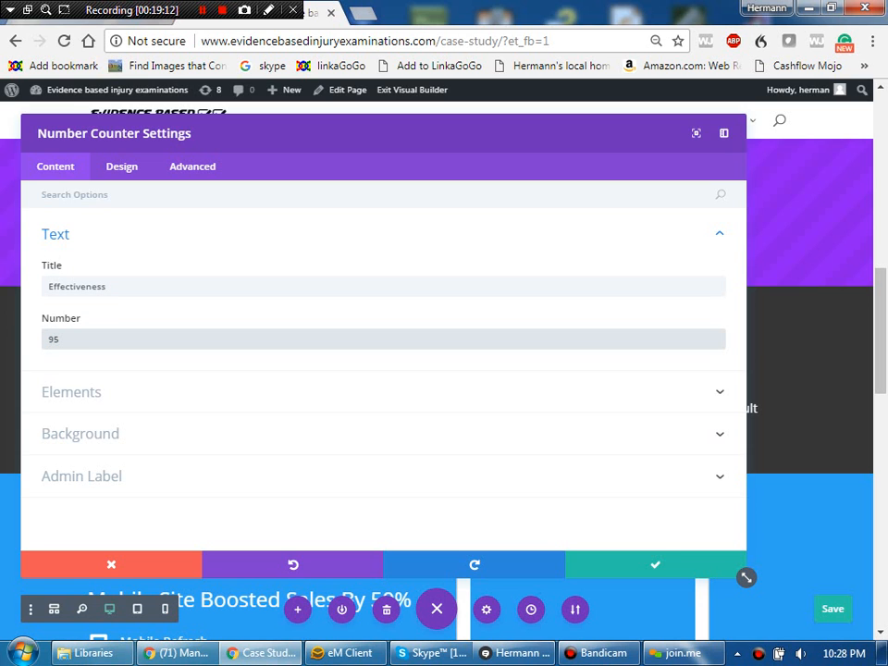
pyautogui.click(653, 565)
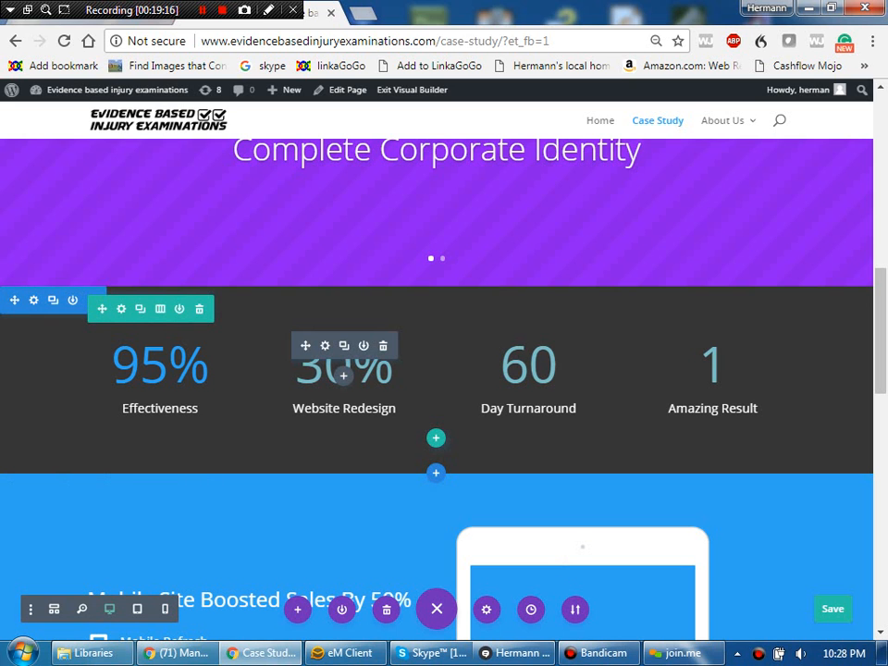
# Set the Website Redesign number counter's number to 50.
pyautogui.click(325, 345)
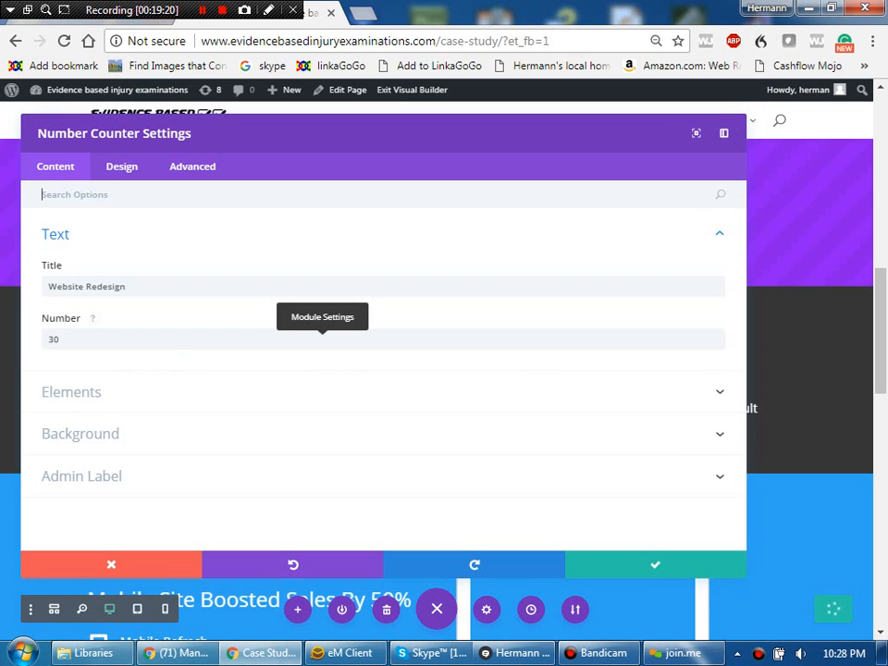
pyautogui.doubleClick(54, 340)
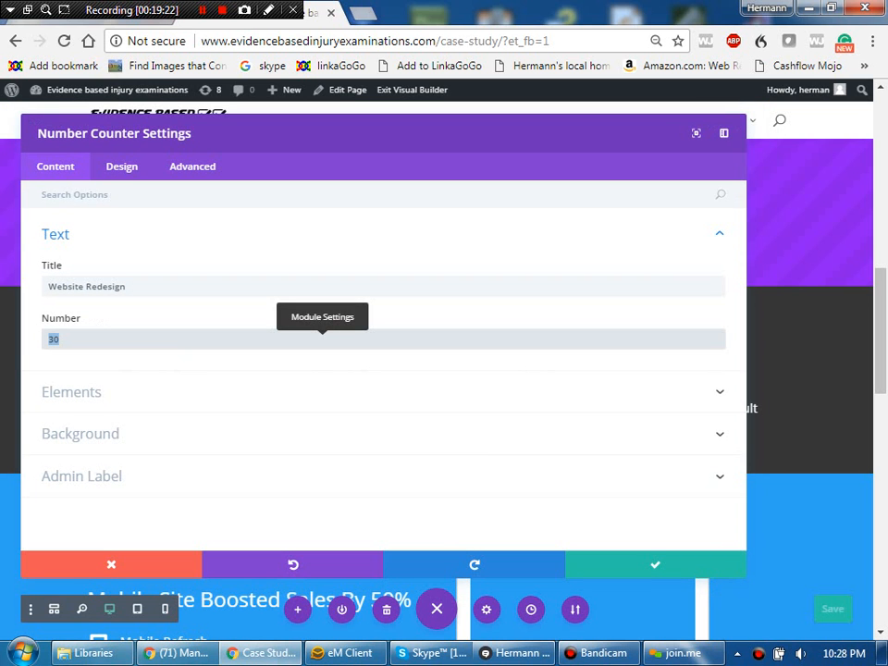
pyautogui.write('1')
pyautogui.press('BackSpace')
pyautogui.write('50')
# Change the Website Redesign counter's title to "% increase in valuation" and save the module.
pyautogui.moveTo(128, 286); pyautogui.dragTo(47, 287)
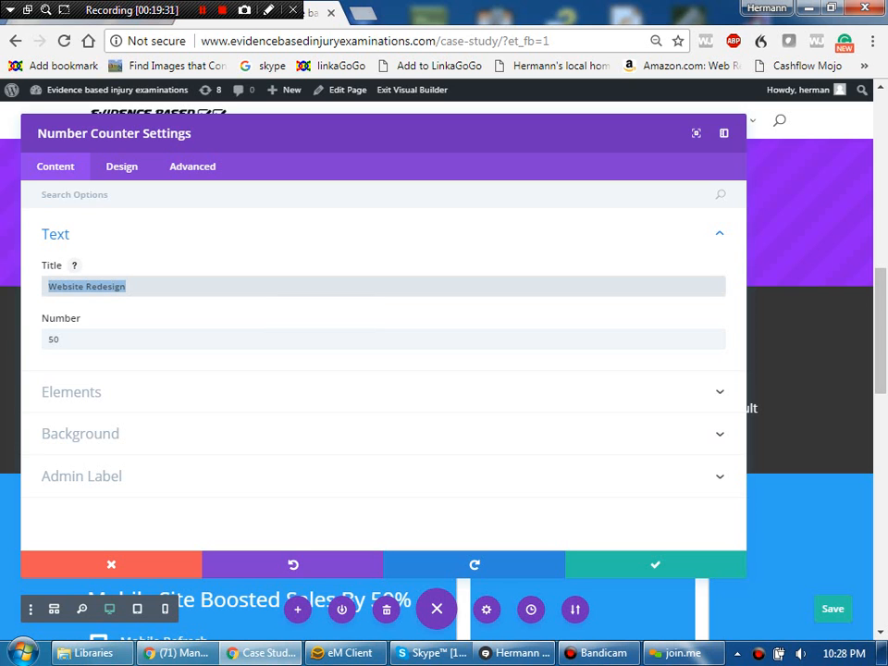
pyautogui.write('% in')
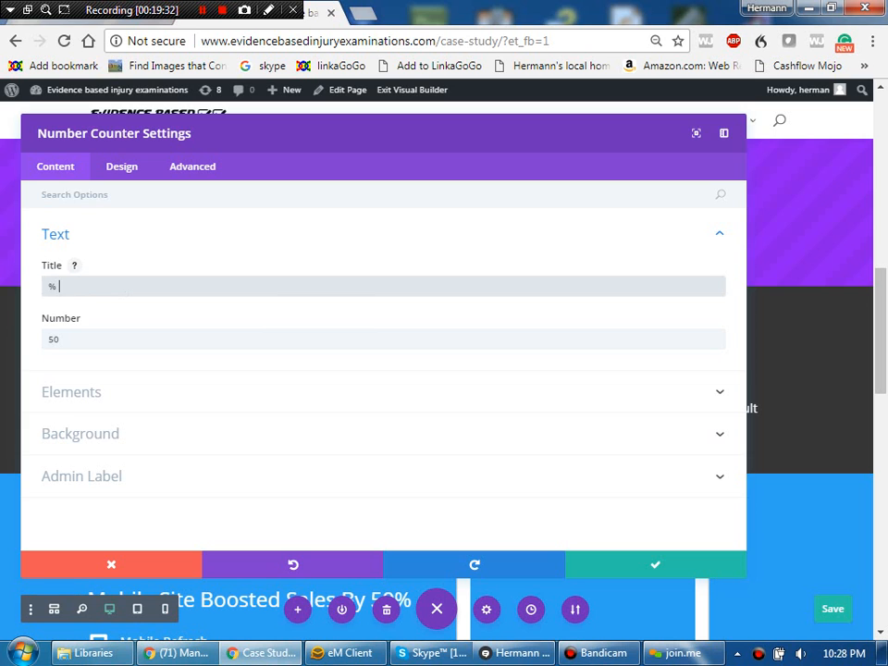
pyautogui.press('BackSpace')
pyautogui.write('increased')
pyautogui.press('BackSpace')
pyautogui.press('BackSpace')
pyautogui.write('in valuation')
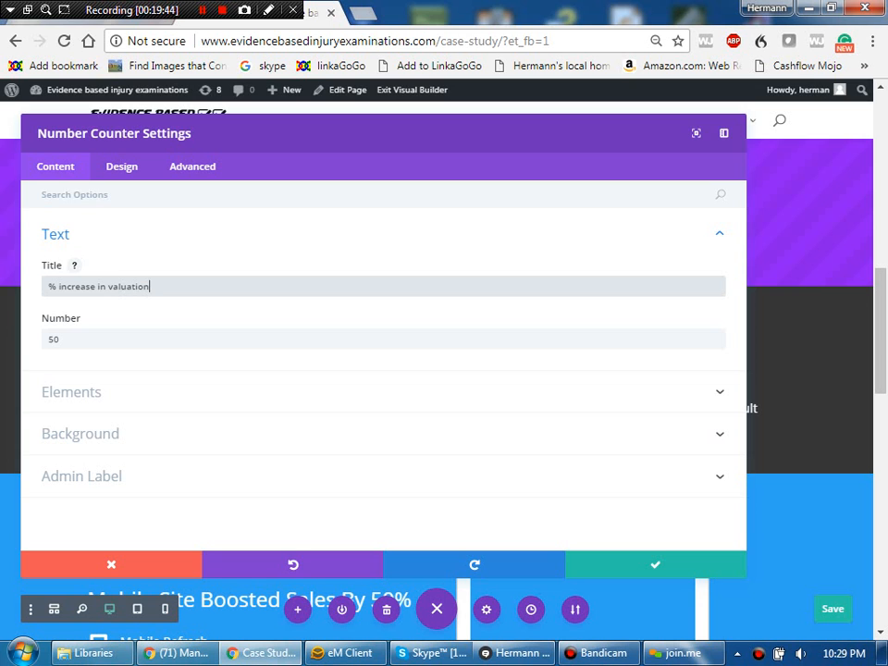
pyautogui.click(648, 565)
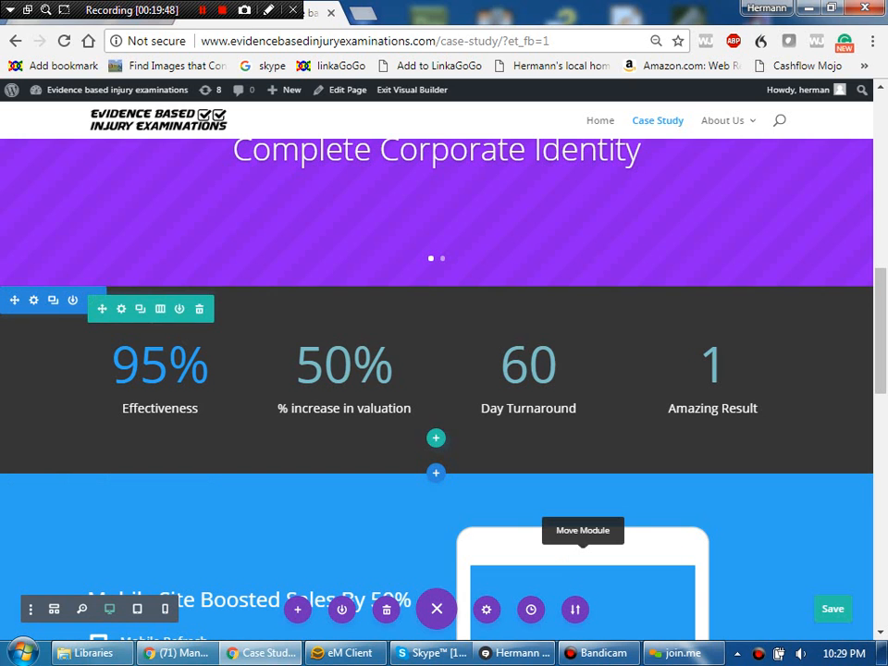
pyautogui.hotkey('ctrl', 's')
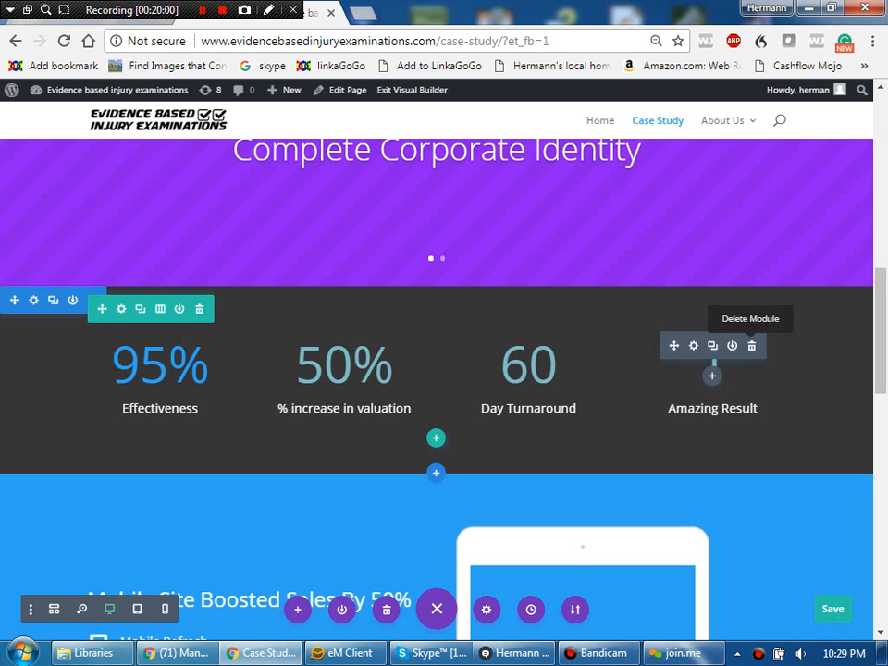
# Replace the Amazing Result counter with a duplicate of the Day Turnaround counter moved into the emptied fourth column, and save the page.
pyautogui.click(751, 345)
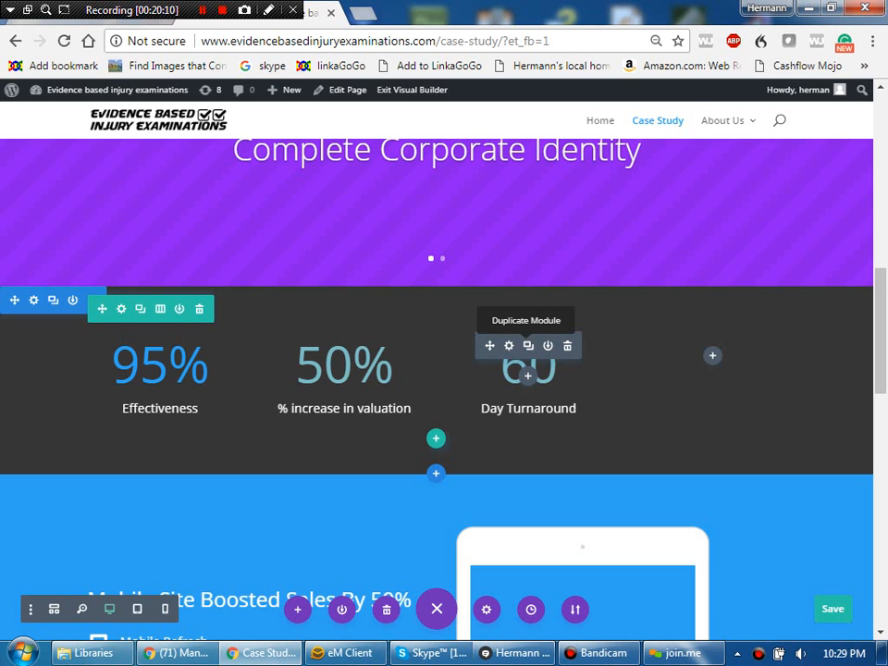
pyautogui.click(528, 346)
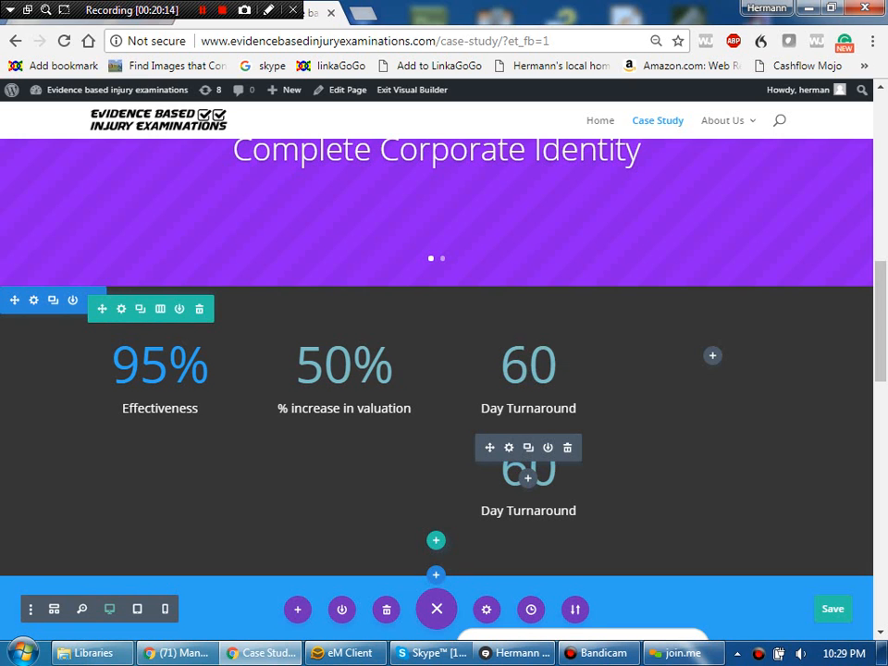
pyautogui.click(567, 447)
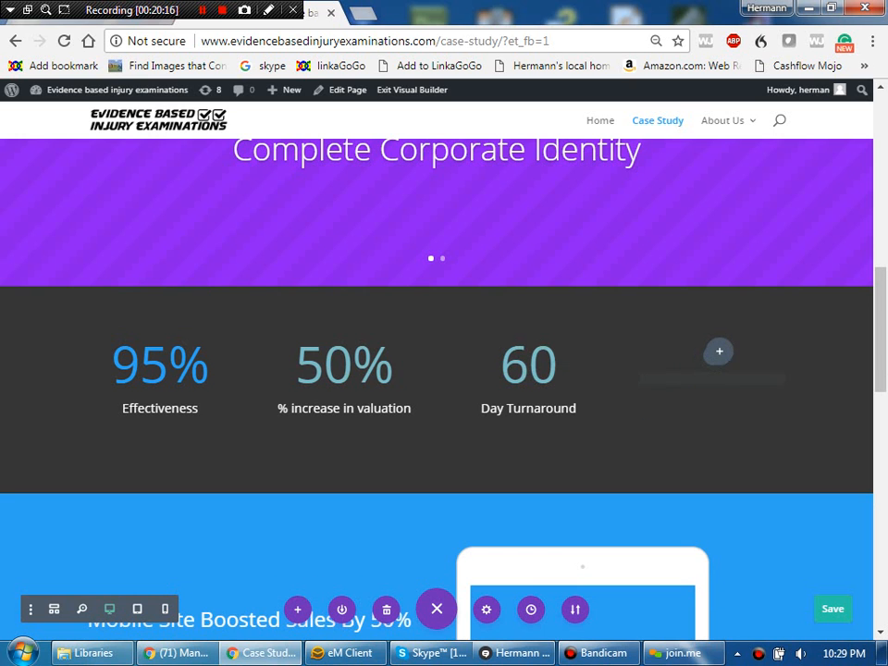
pyautogui.moveTo(489, 447); pyautogui.dragTo(711, 359)
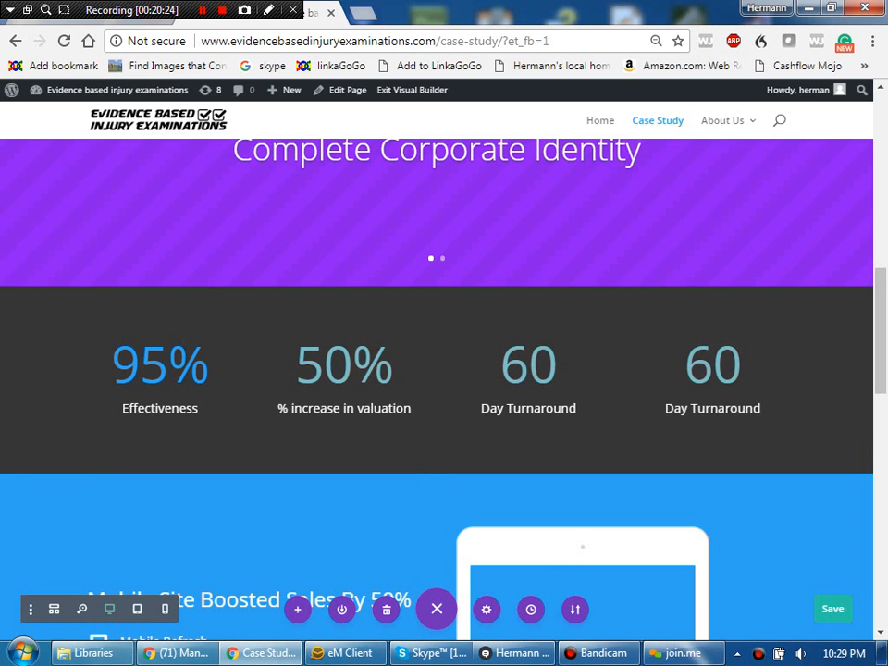
pyautogui.click(833, 609)
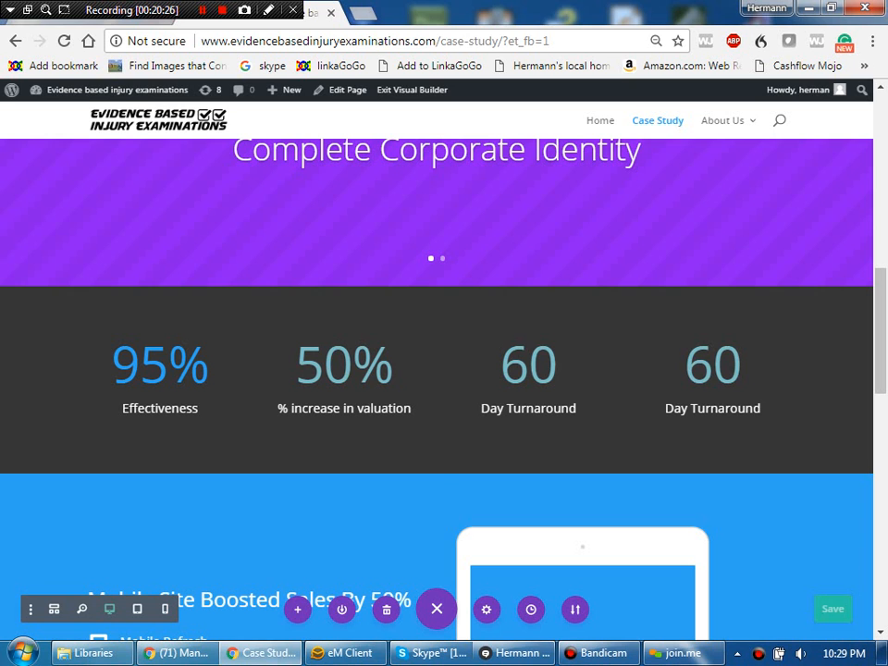